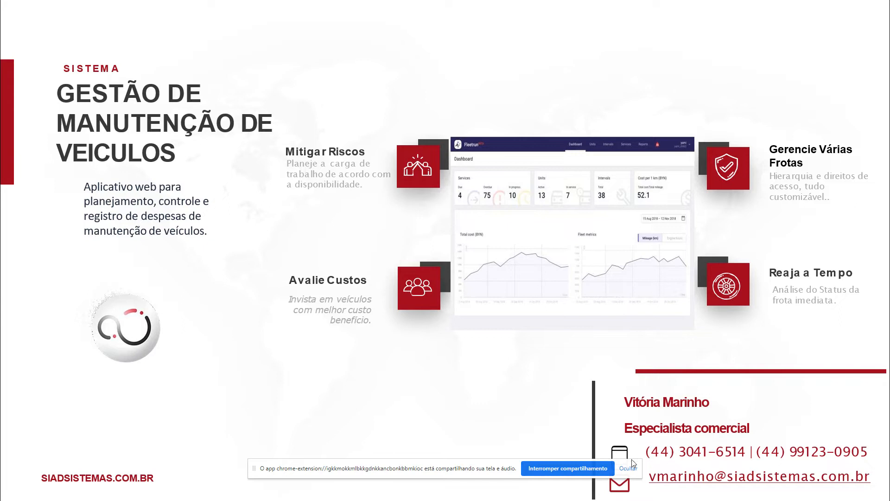
Hide the screen-sharing notice and switch from the presentation to the Fleetrun summary dashboard to review its widgets
click(629, 468)
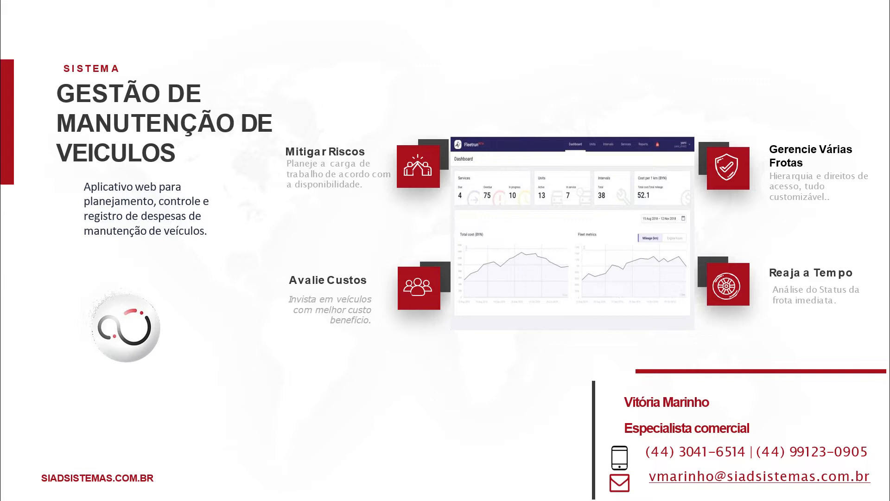
key(alt+Tab)
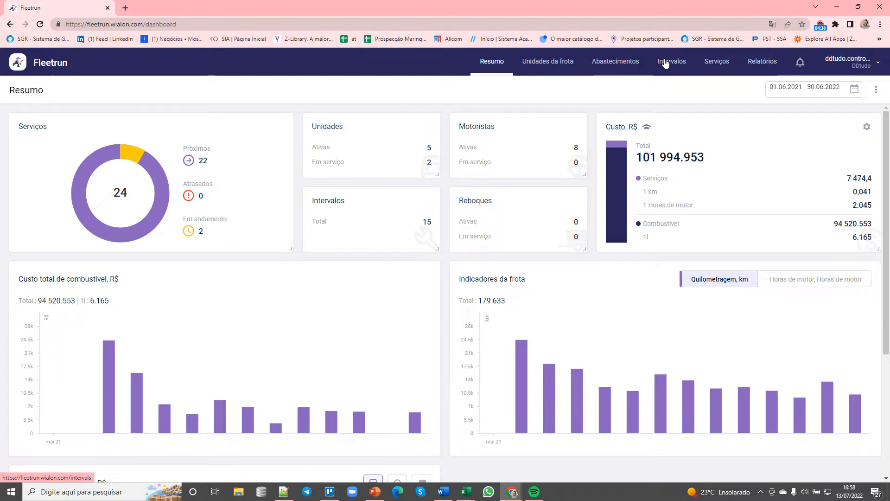
click(443, 491)
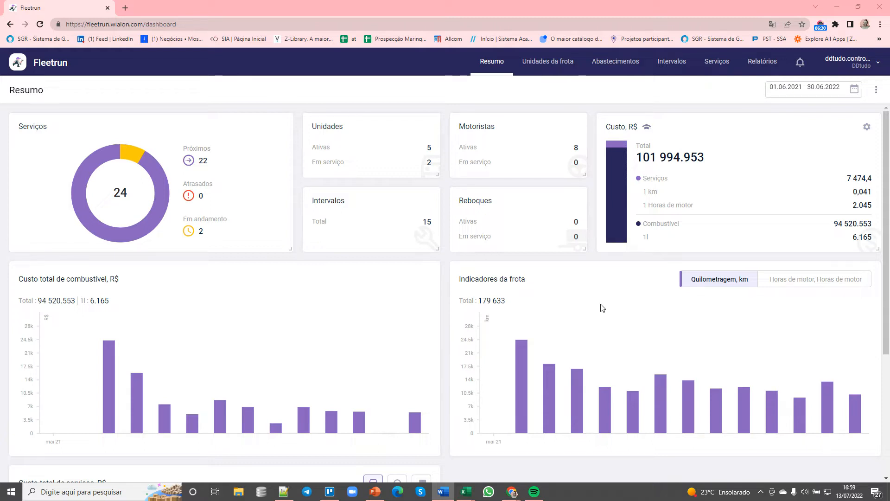
mouse_move(306, 342)
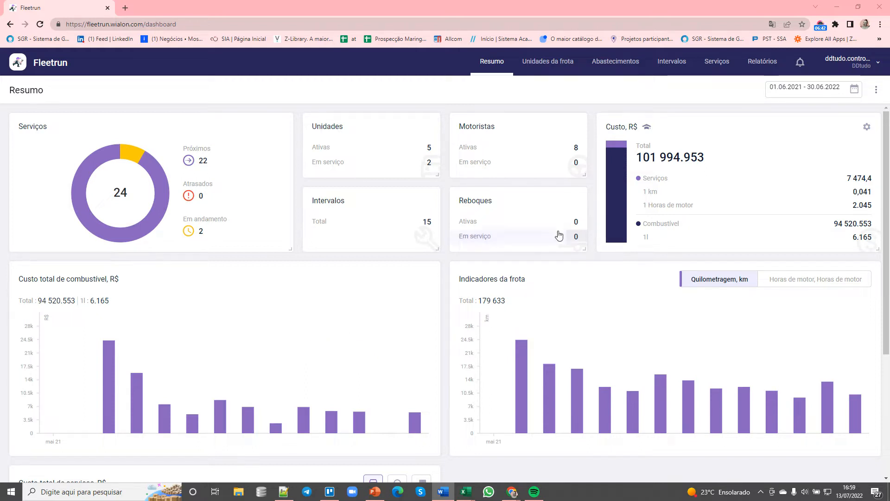
mouse_move(631, 196)
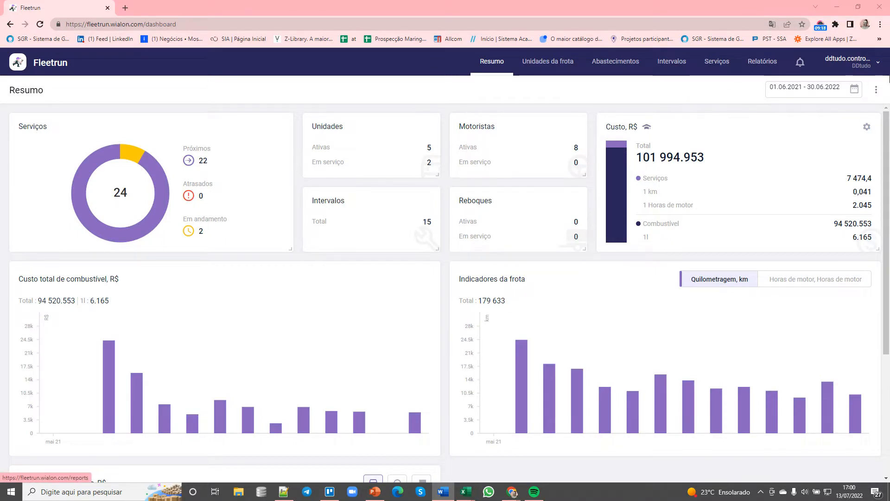
Open the expense library (Biblioteca de gastos) to view the replacement and labour items
click(880, 63)
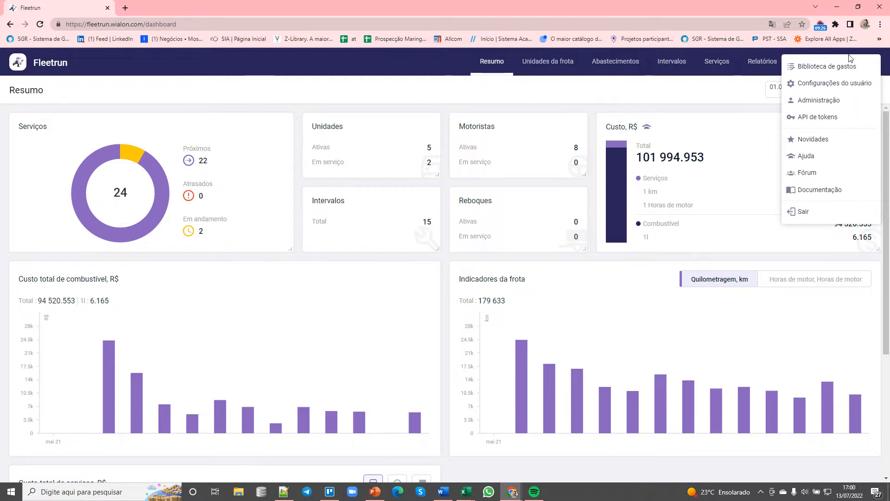
click(815, 68)
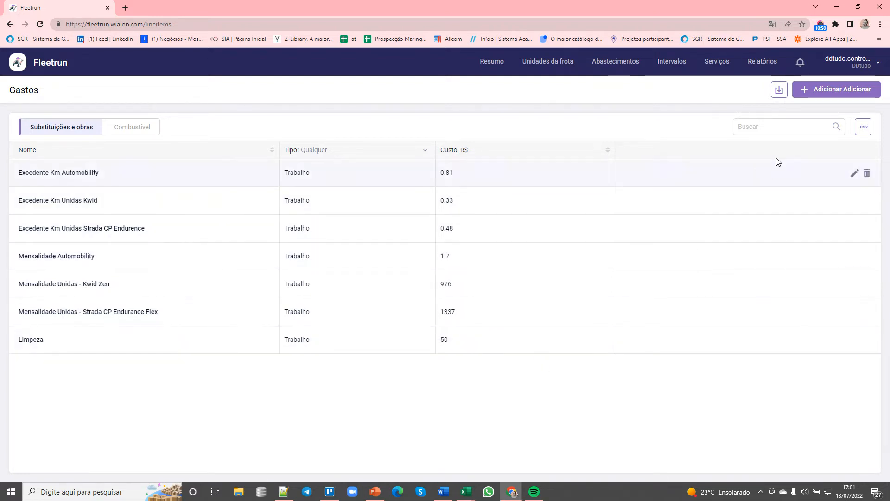
click(828, 93)
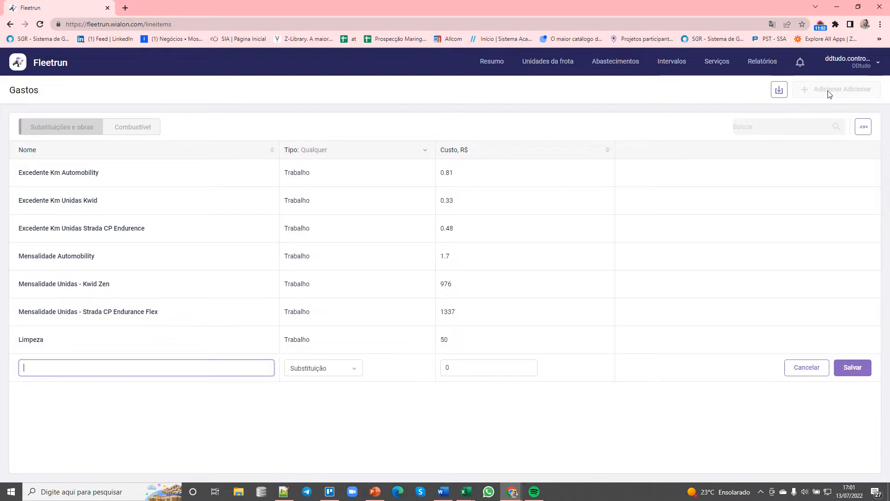
click(74, 365)
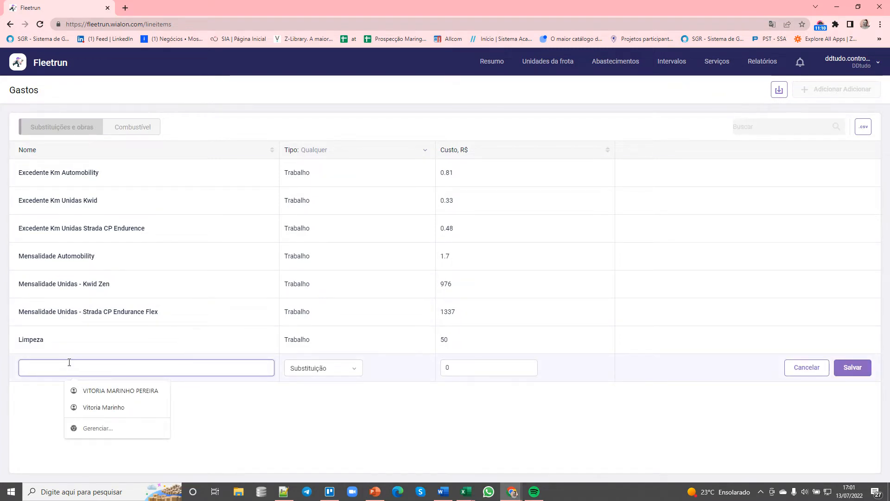
click(314, 368)
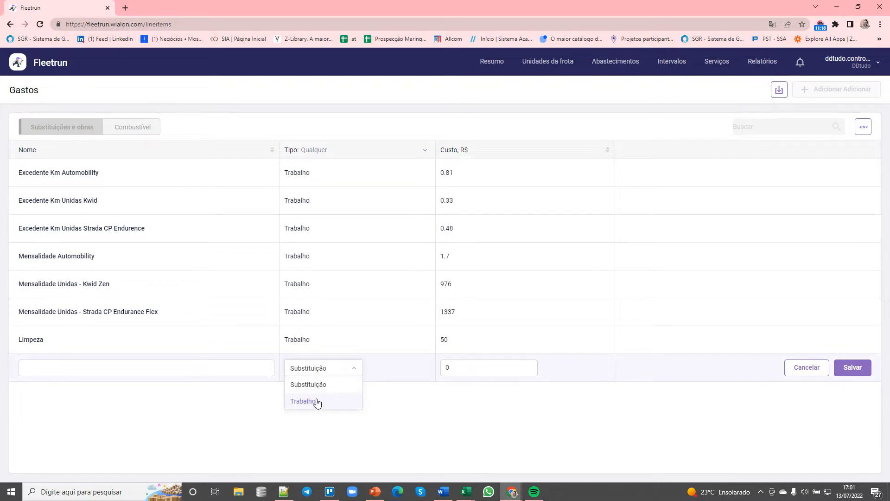
click(459, 369)
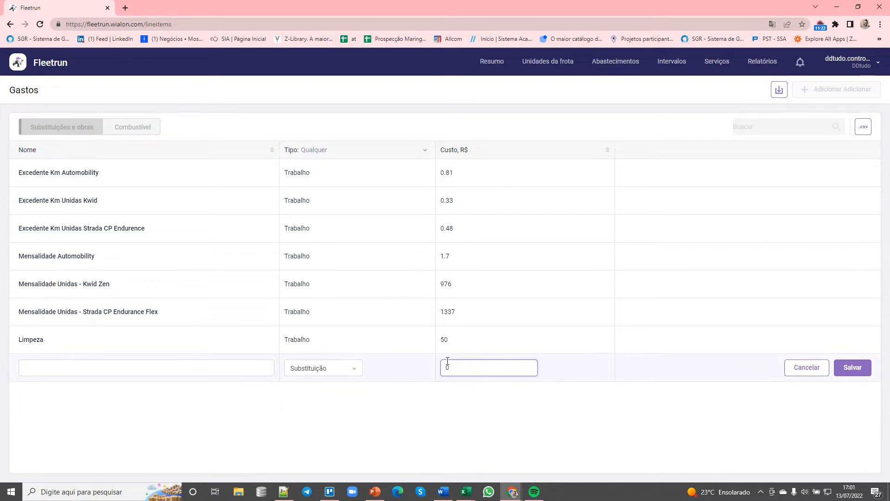
click(846, 419)
click(806, 368)
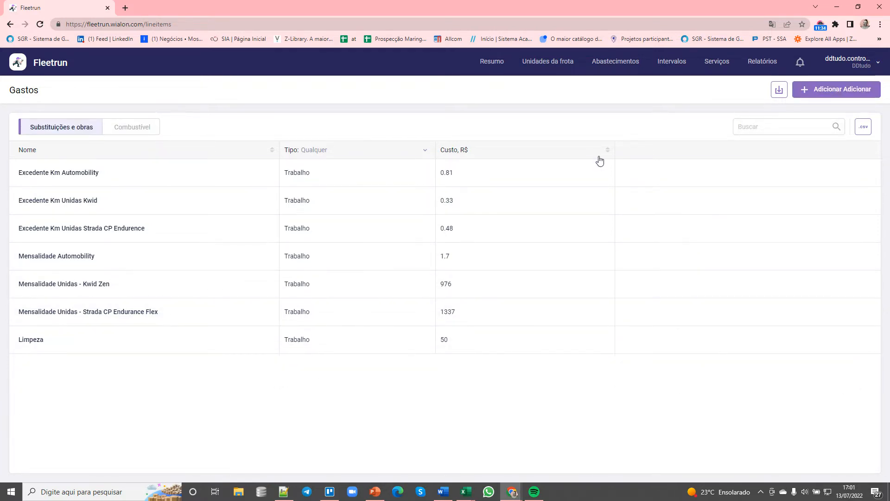
Show the fuel expenses (Combustível) in the expense library
click(119, 130)
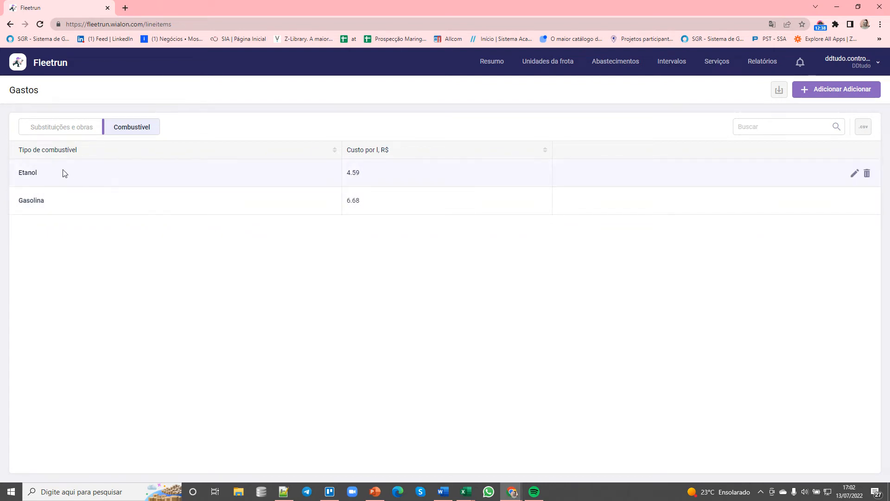
click(854, 175)
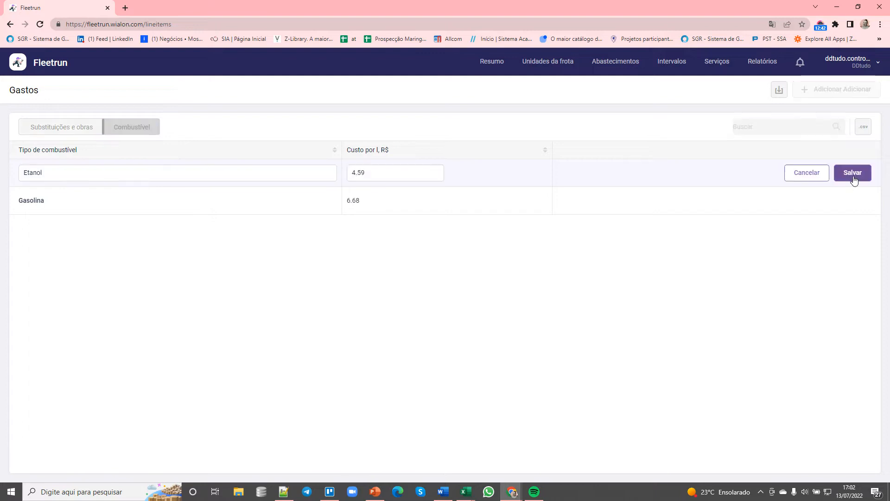
double_click(370, 175)
click(418, 356)
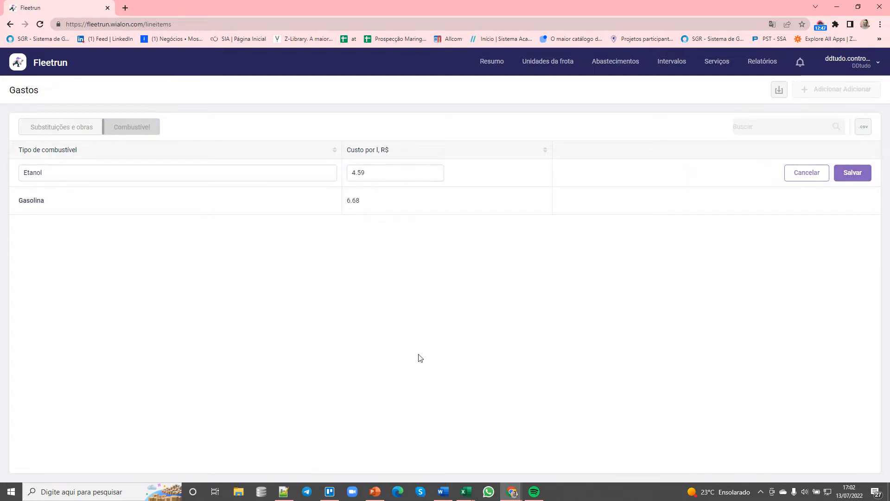
click(801, 178)
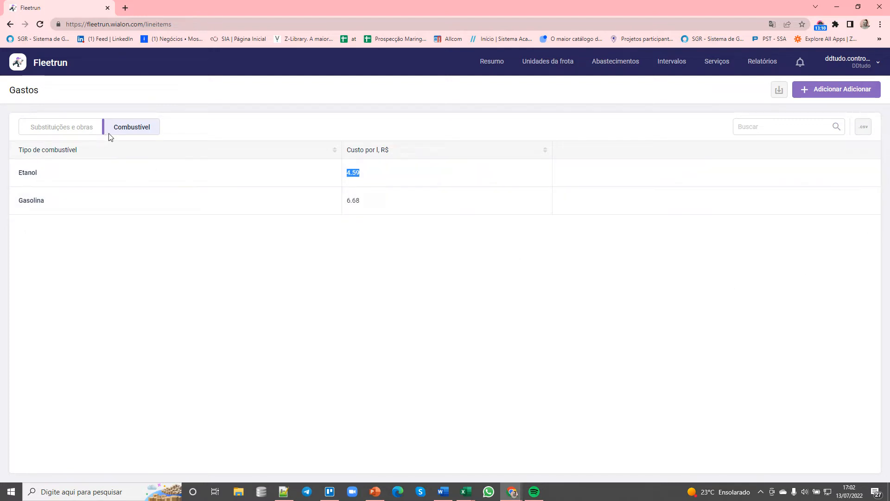
In the user settings, choose the DD.MM.AAAA date format and check the available time formats
click(865, 66)
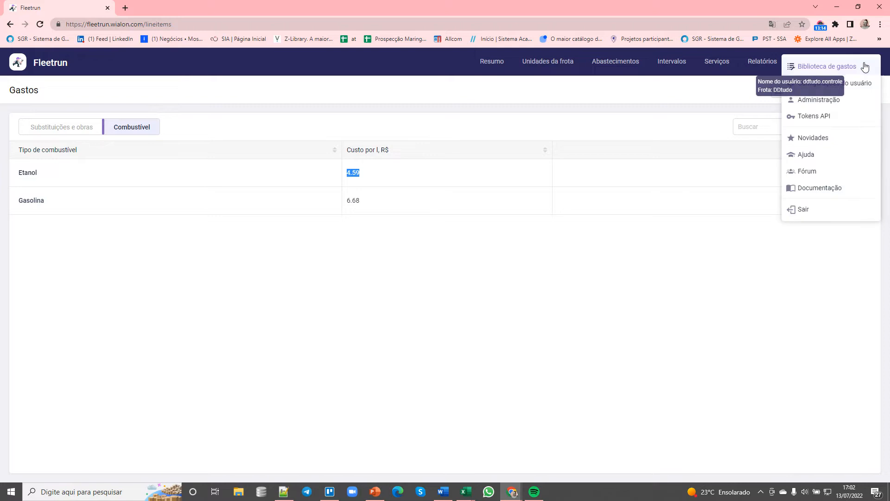
click(857, 85)
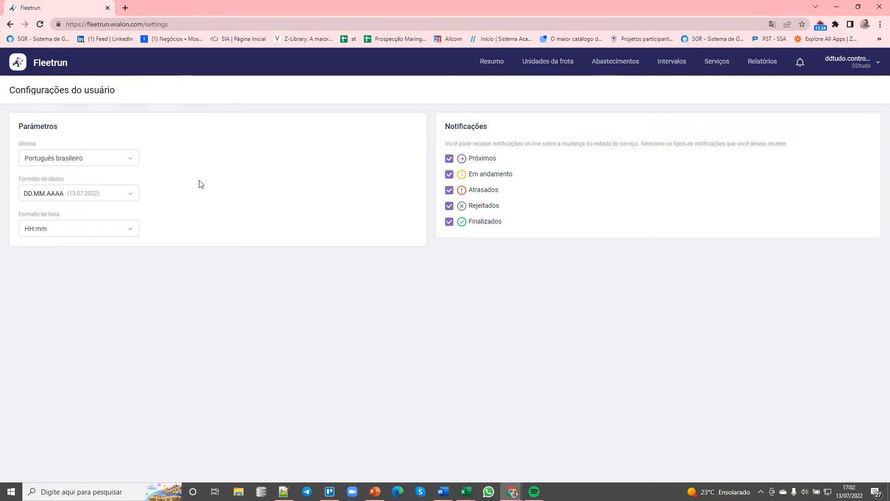
click(37, 194)
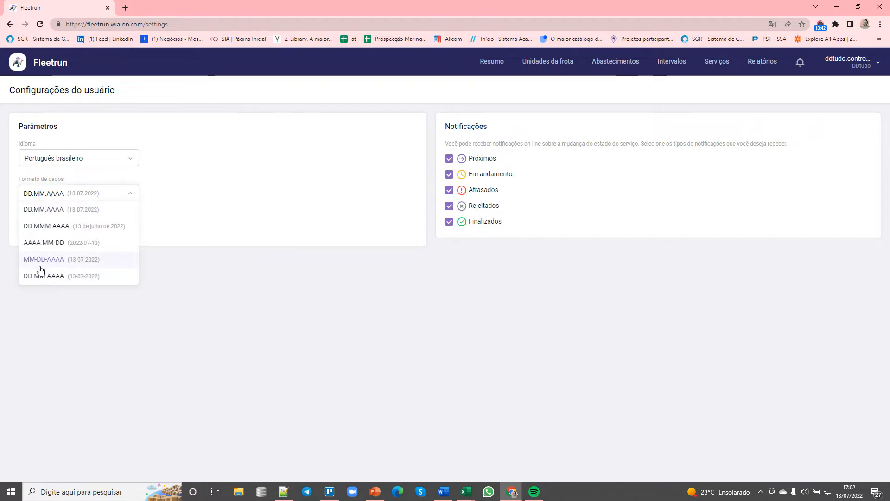
click(45, 213)
click(84, 233)
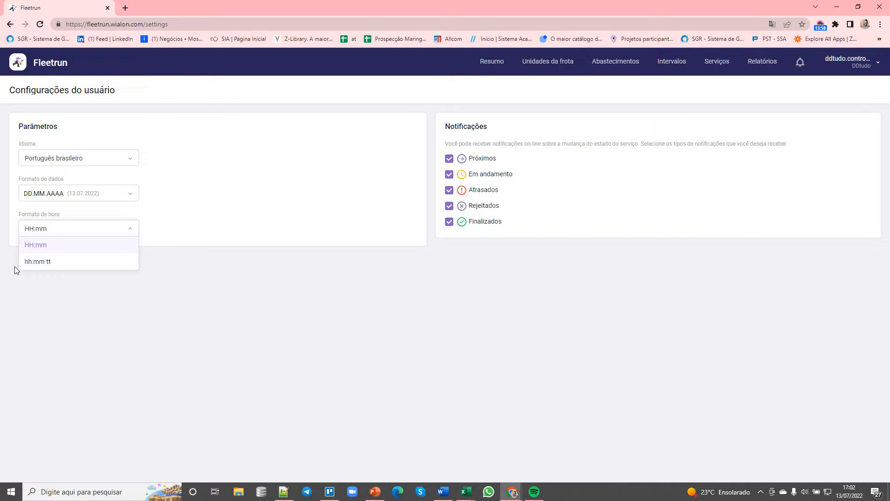
click(155, 319)
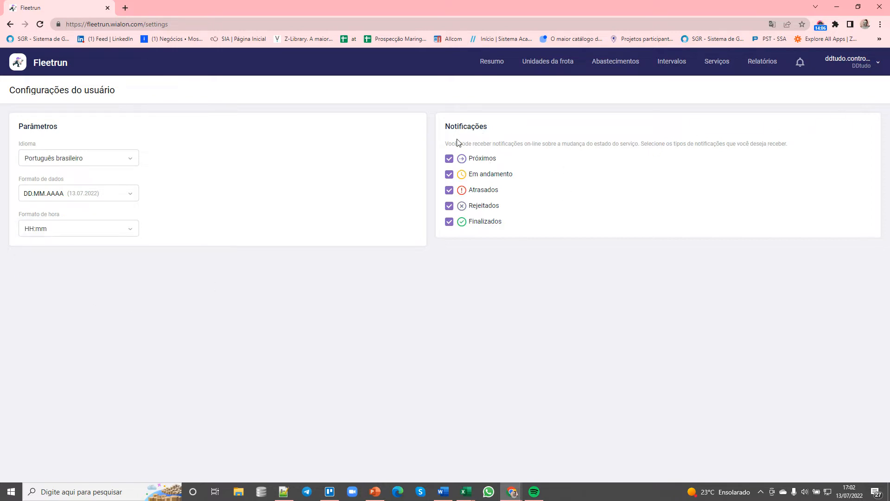
Switch the Próximos service notification off and back on, and save the user settings
click(450, 161)
click(450, 161)
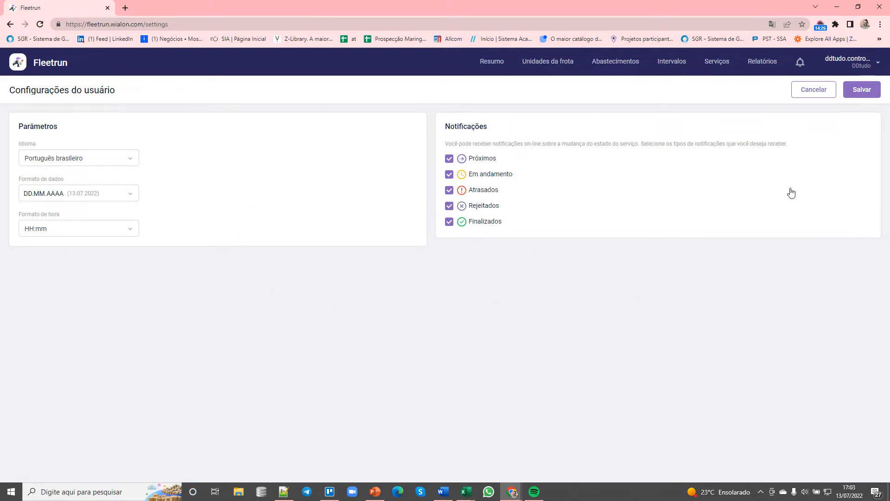
click(862, 92)
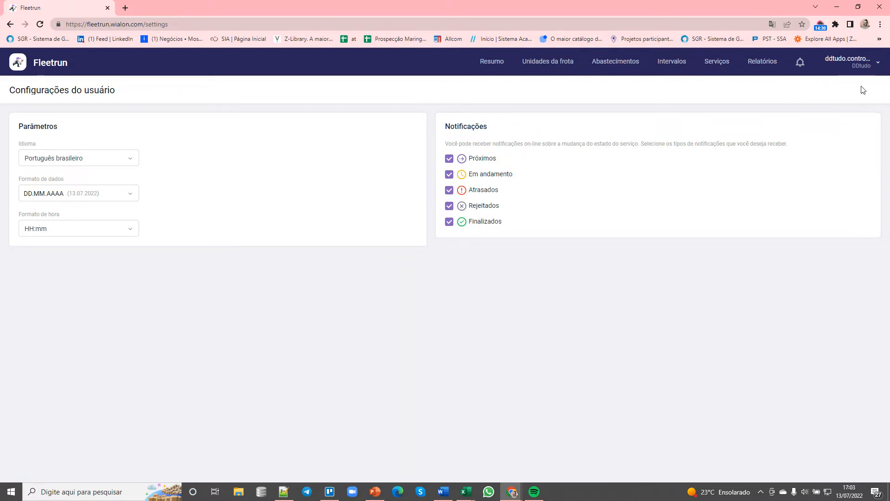
Open the administration of the DDtudo fleet and review the users' access rights
click(859, 69)
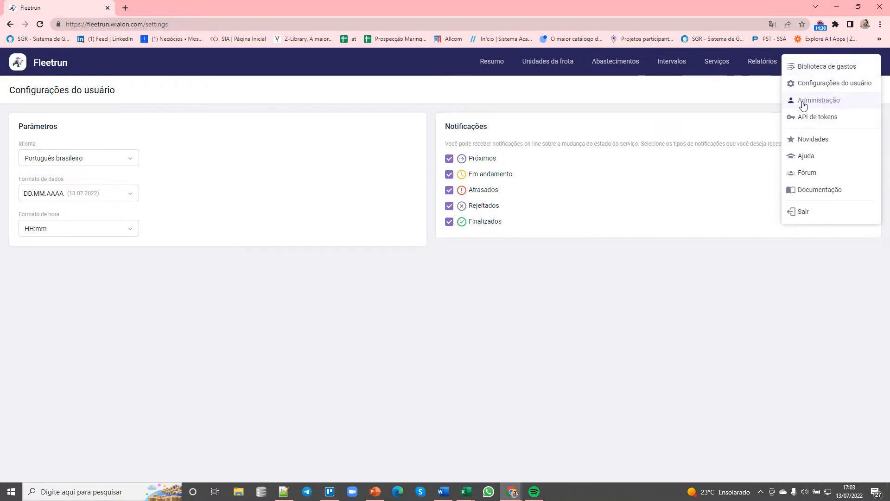
click(823, 105)
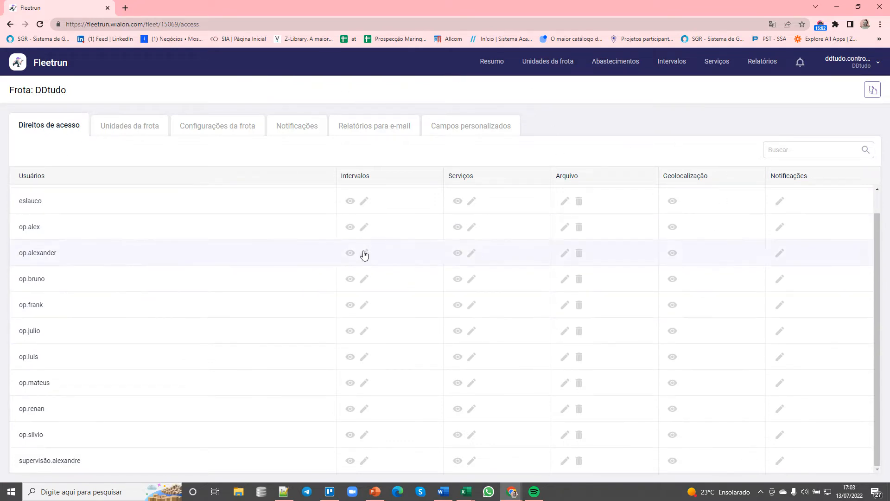
scroll(380, 267, up, 1)
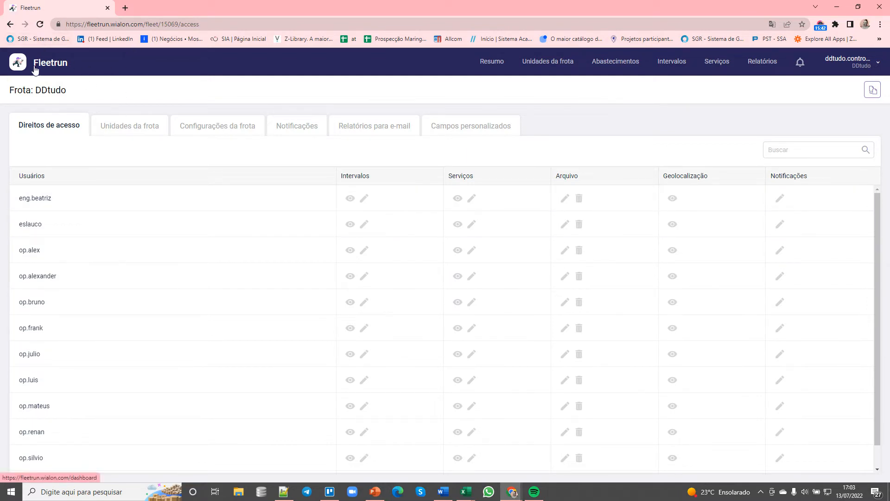
Grant the fourth user in the access list the rights to view and edit both intervals and services
click(354, 276)
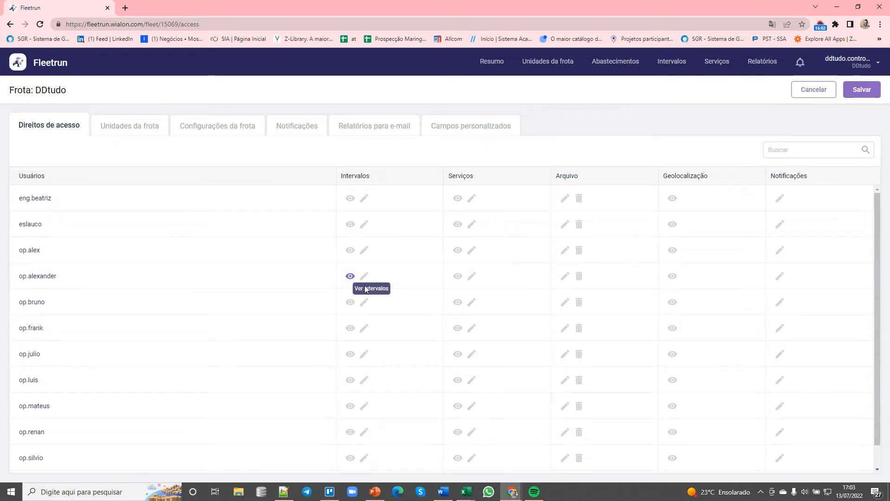
click(364, 276)
click(458, 276)
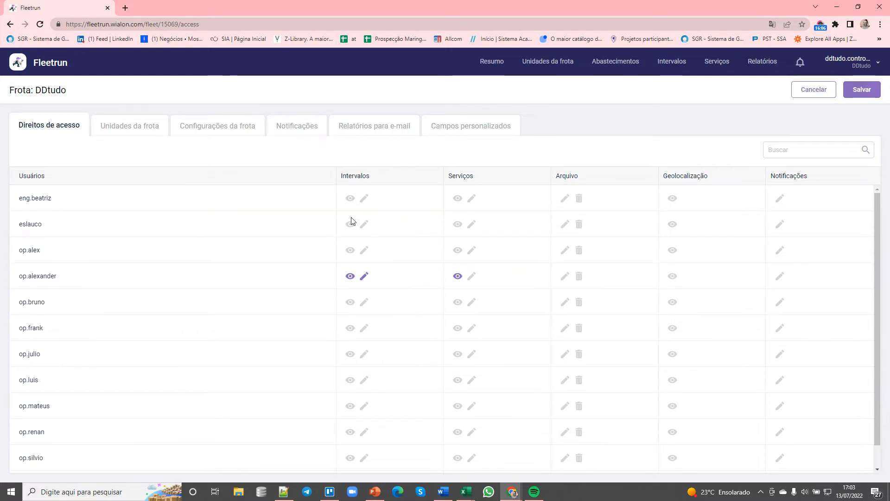
click(471, 277)
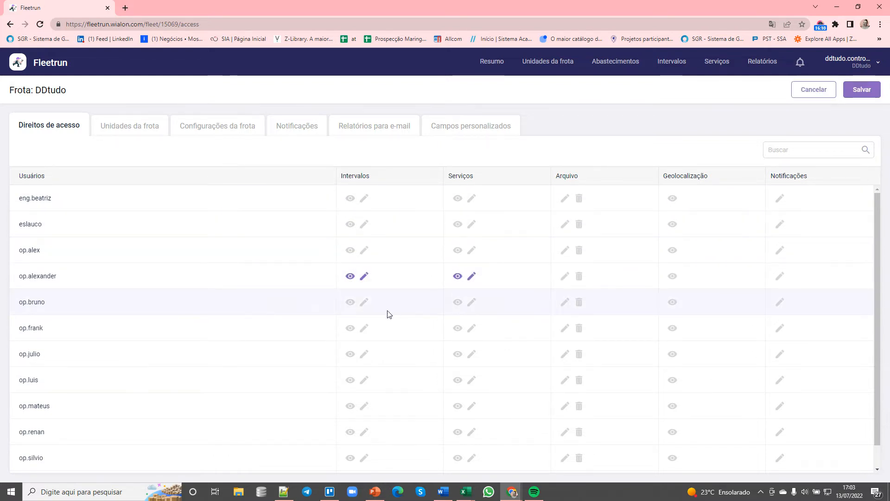
Grant the supervisor account at the end of the access list view-only rights for intervals and services
scroll(239, 349, down, 1)
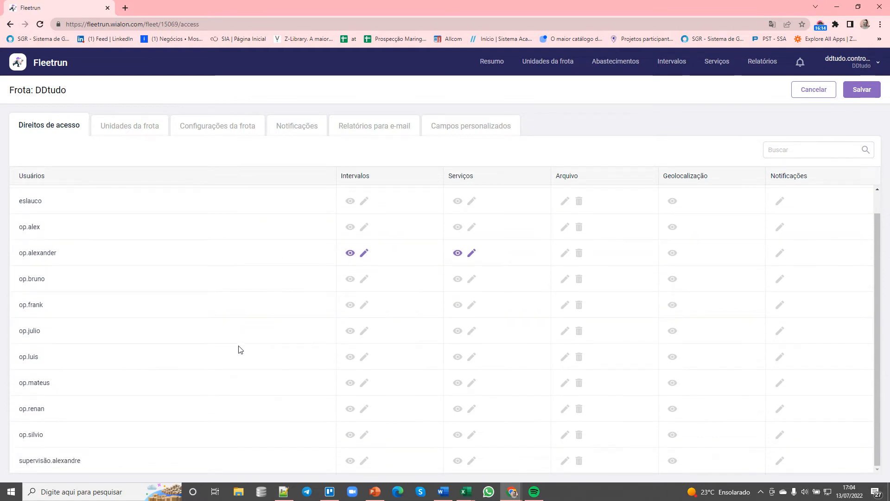
click(350, 460)
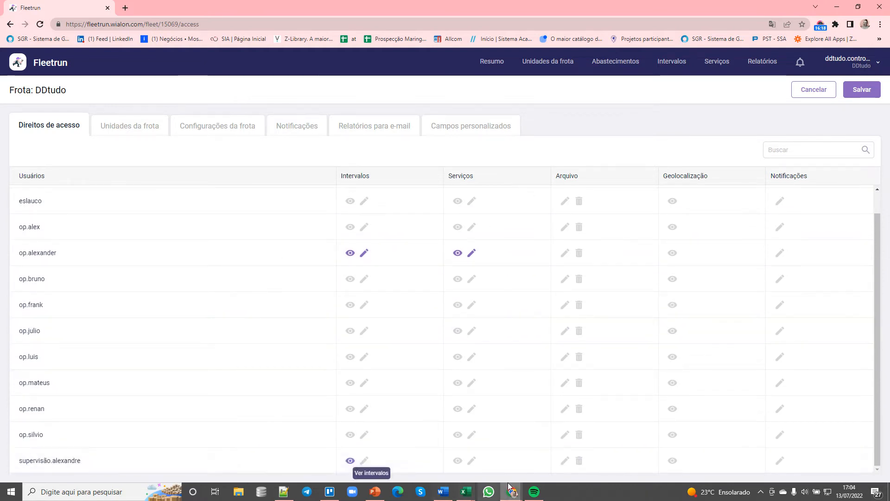
click(457, 460)
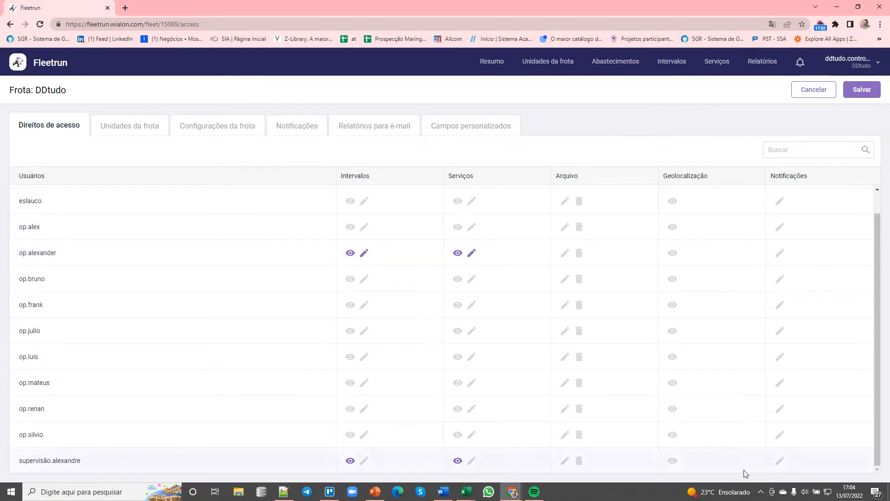
Revoke the interval and service rights of the operator account that has both view and edit access
scroll(800, 201, up, 1)
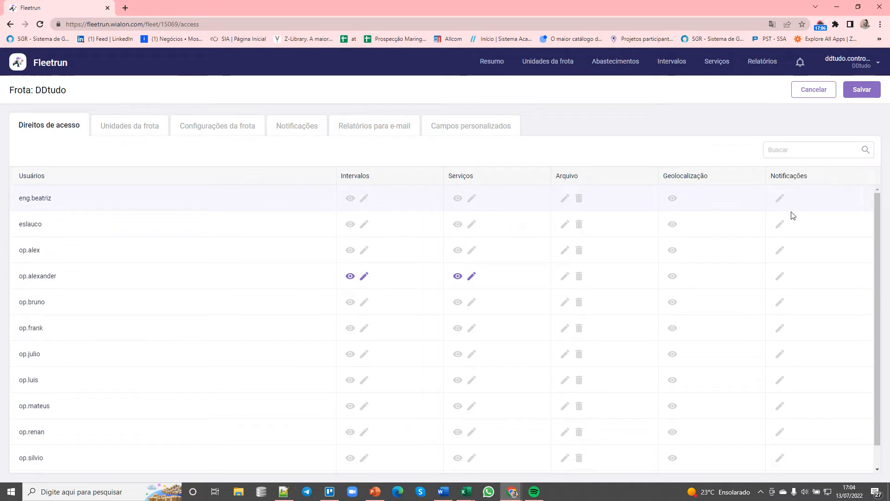
scroll(727, 327, down, 1)
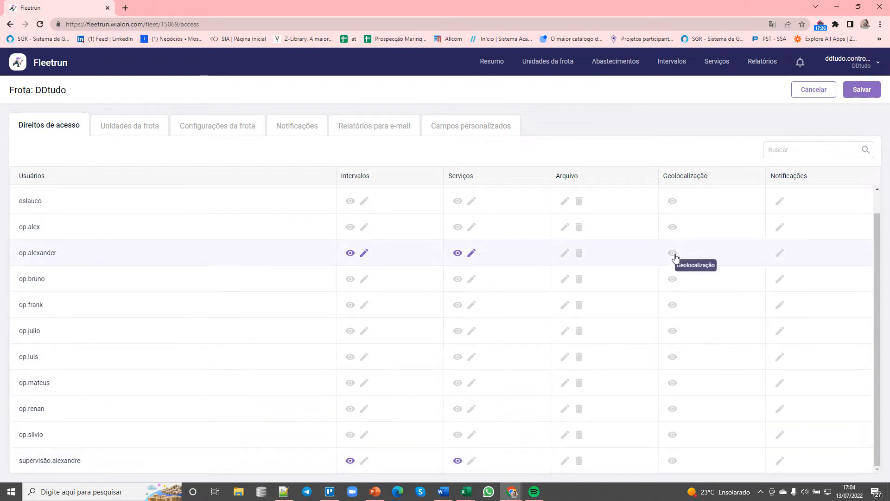
click(457, 254)
click(364, 253)
click(350, 252)
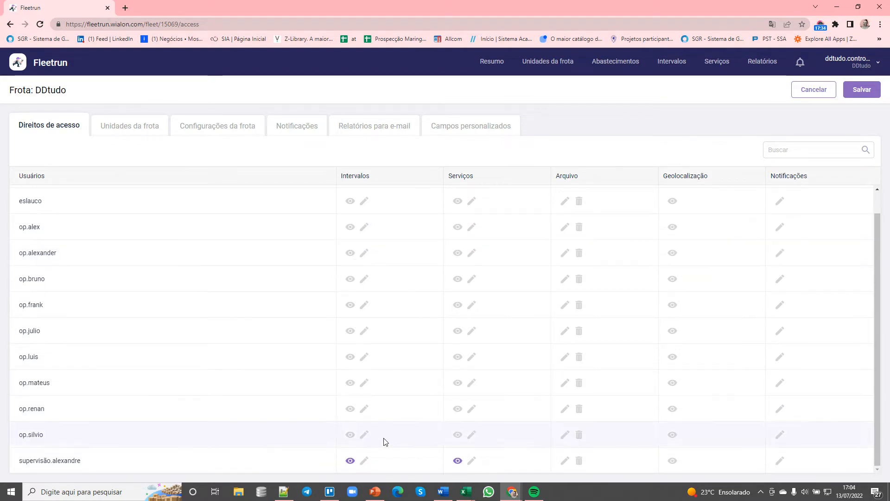
Revoke the supervisor account's viewing rights for intervals and services
click(349, 461)
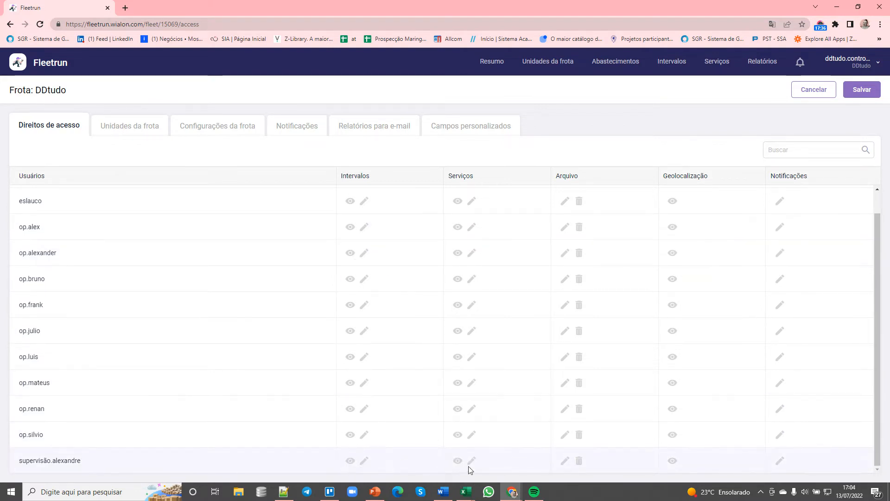
Open the fleet's units, review the assigned drivers and vehicles, and set the source list to "Todas as unidades disponíveis"
click(122, 136)
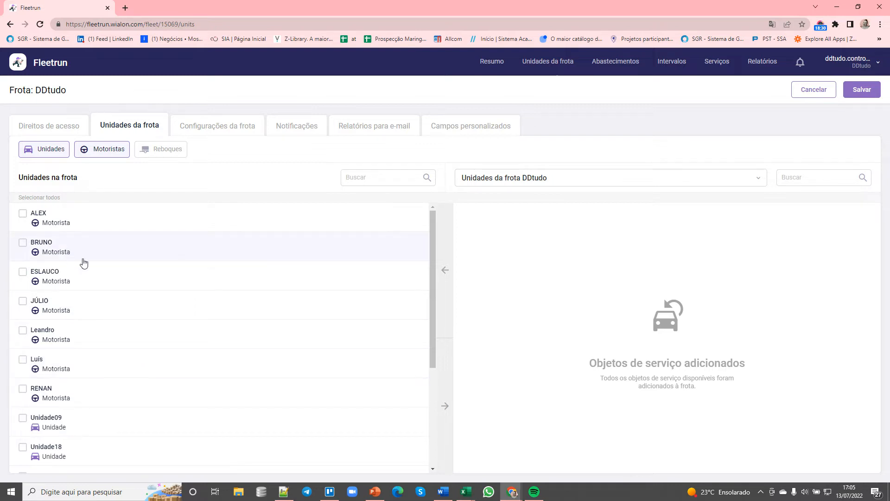
scroll(185, 365, down, 4)
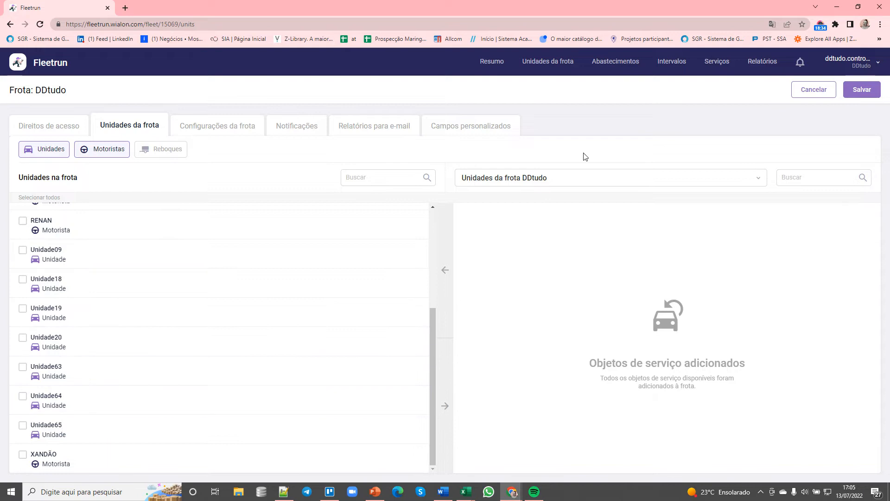
click(517, 184)
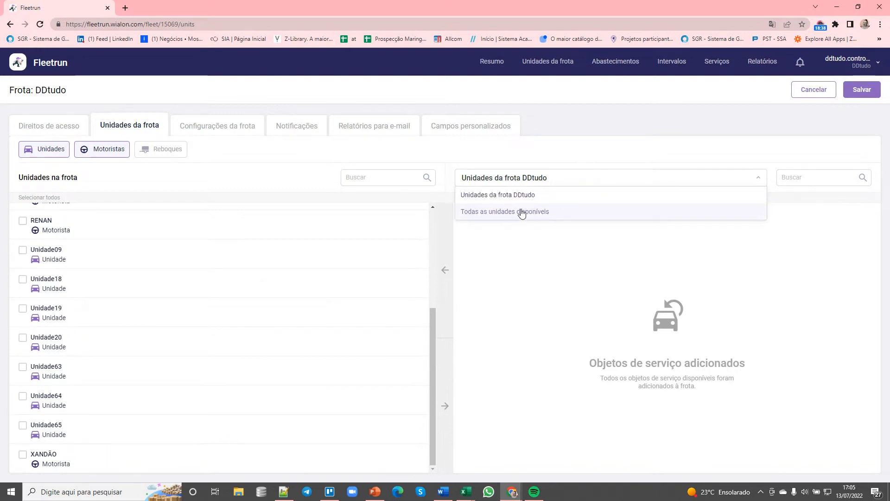
click(515, 209)
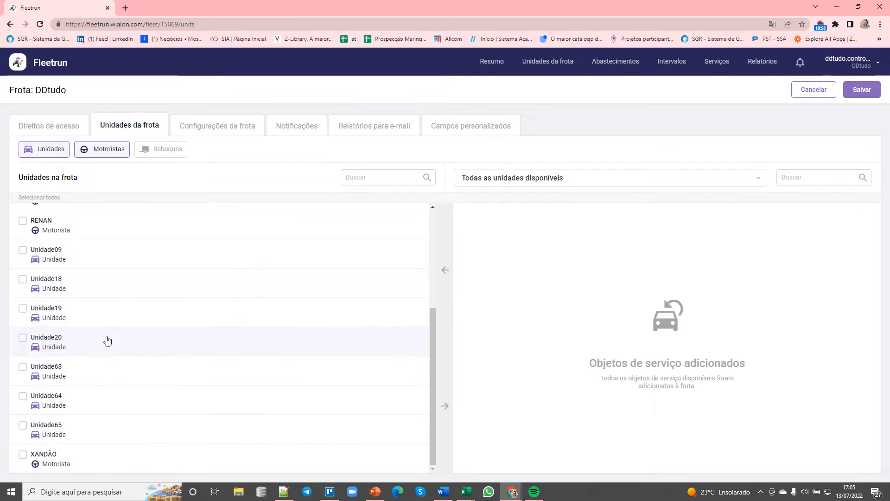
scroll(107, 341, up, 4)
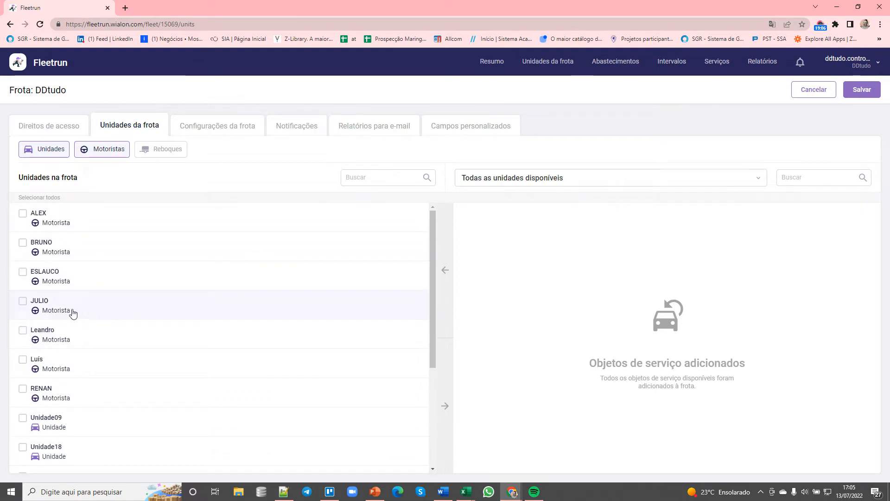
Filter the fleet list to drivers only and to vehicles only, and restore both types
click(40, 152)
click(94, 150)
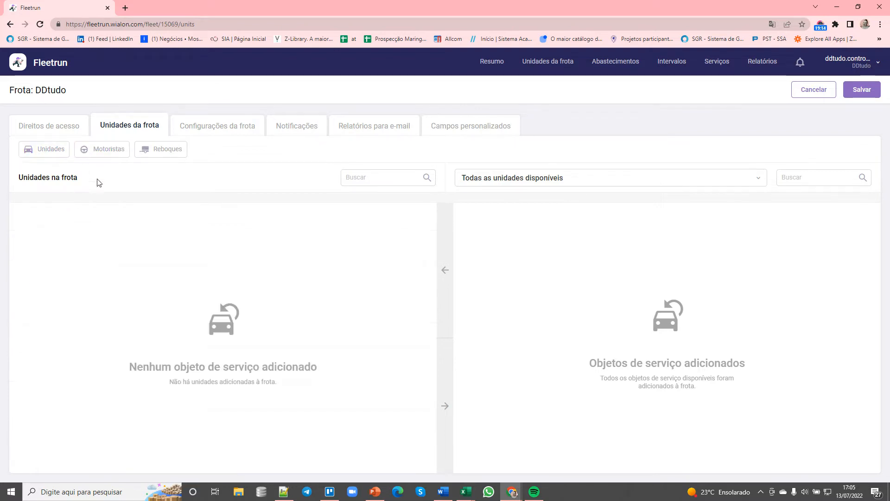
click(115, 149)
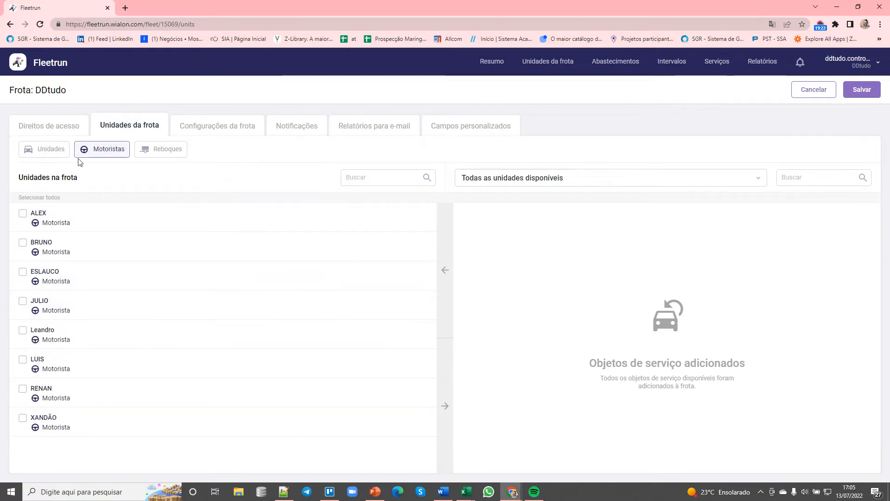
click(106, 150)
click(49, 150)
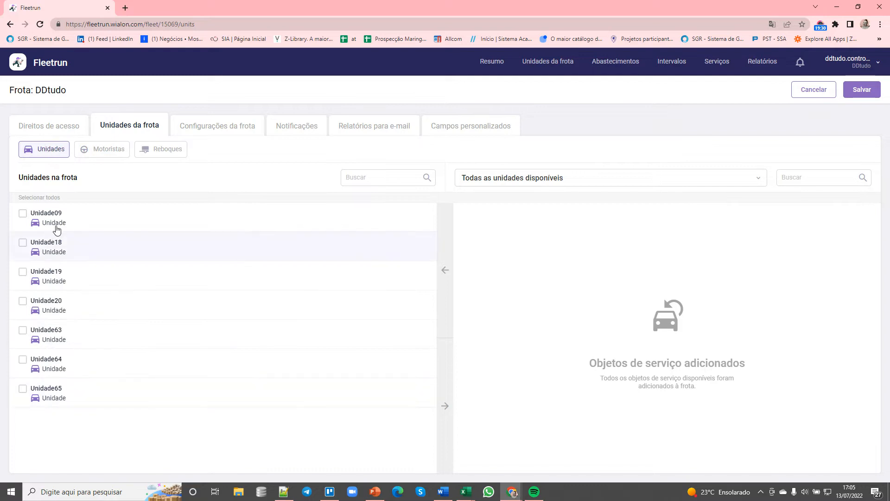
click(109, 156)
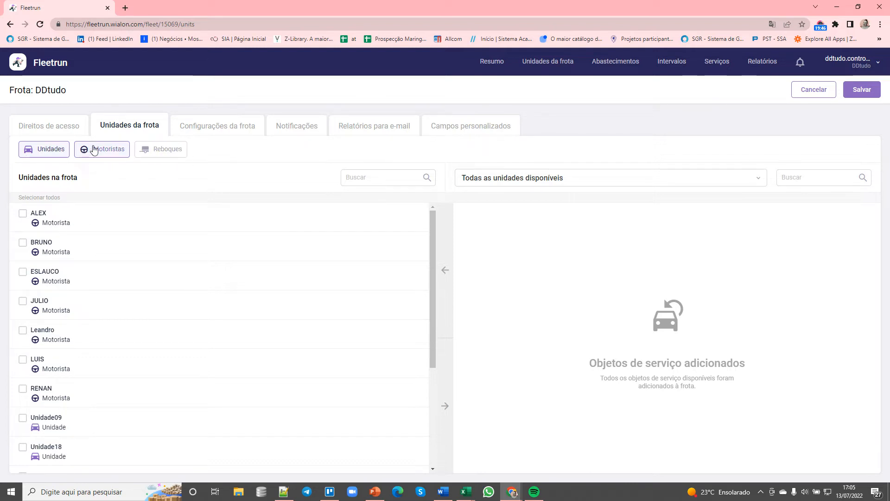
Open the DDtudo fleet's configuration and examine its name field without changing it
click(215, 129)
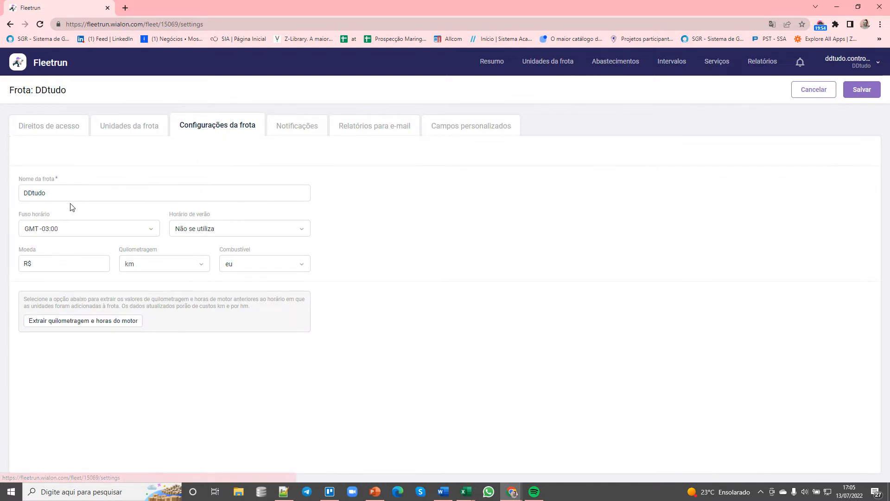
click(47, 193)
key(ctrl+a)
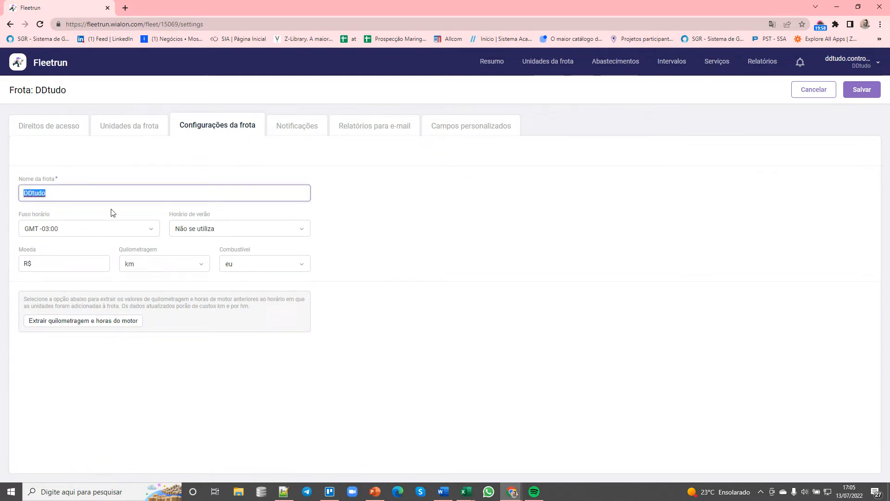
click(88, 195)
key(ctrl+a)
drag(91, 193, 14, 181)
click(123, 190)
key(ctrl+a)
click(348, 297)
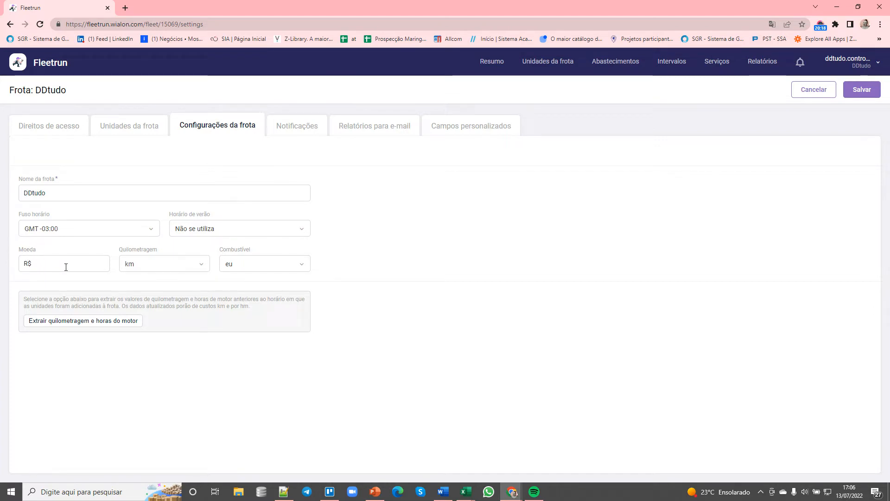
Examine the fuel unit options in the fleet configuration, keeping the current choice
click(248, 267)
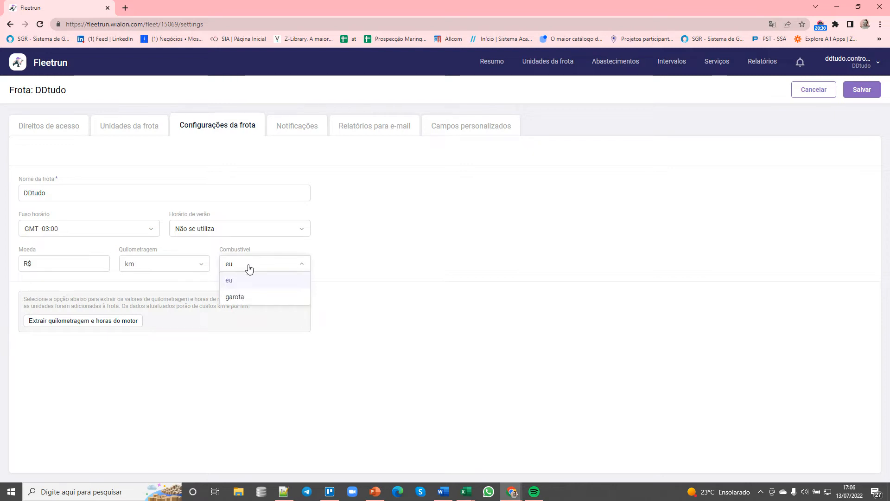
click(434, 281)
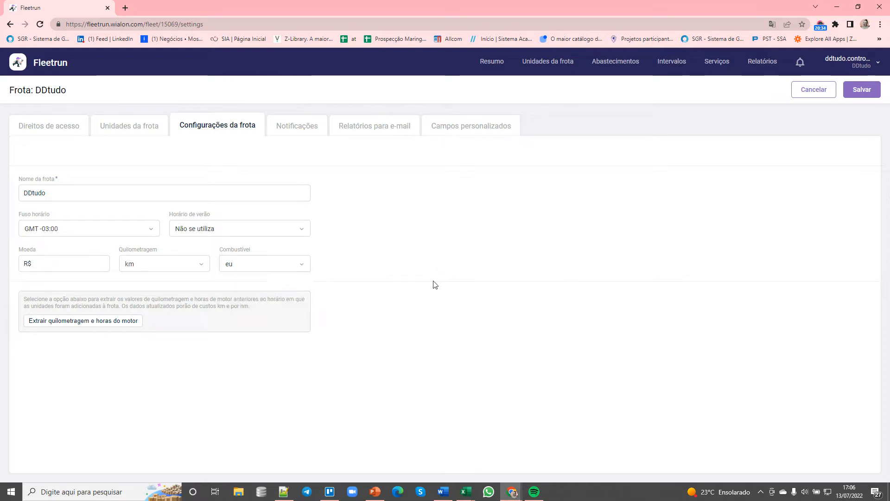
click(248, 264)
click(395, 359)
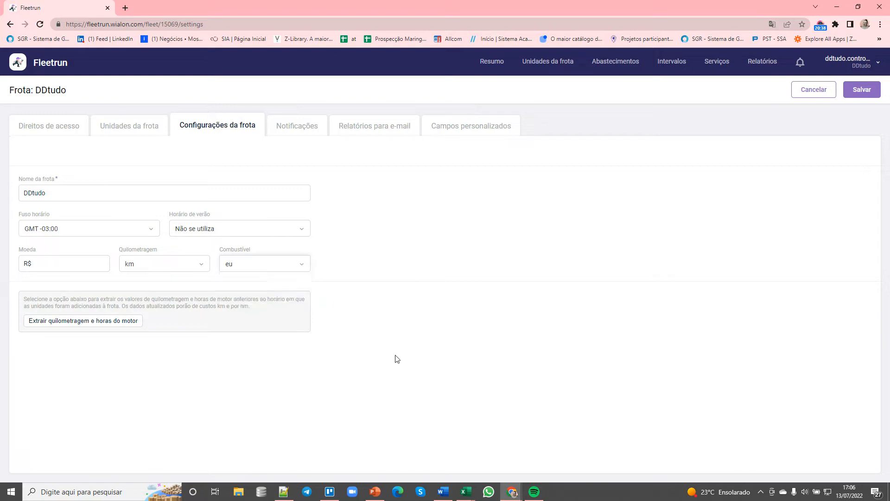
click(250, 265)
click(509, 328)
Try to extract the fleet's earlier mileage and engine hours
click(92, 320)
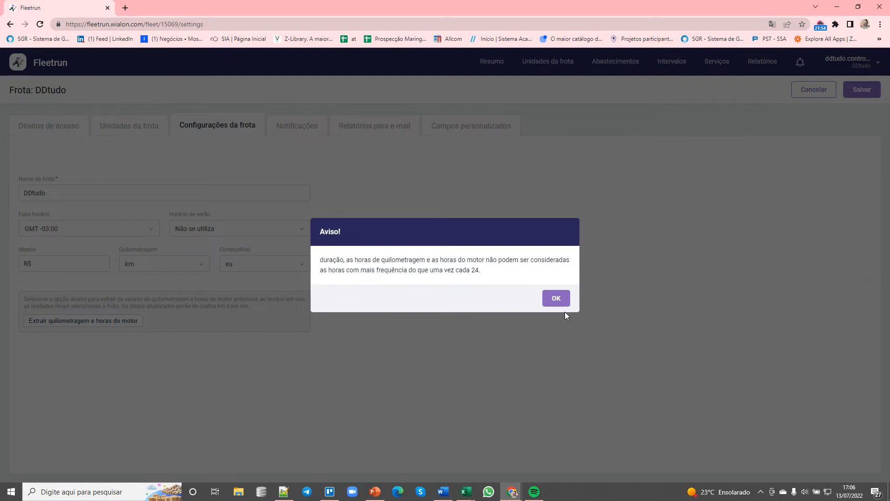
click(547, 299)
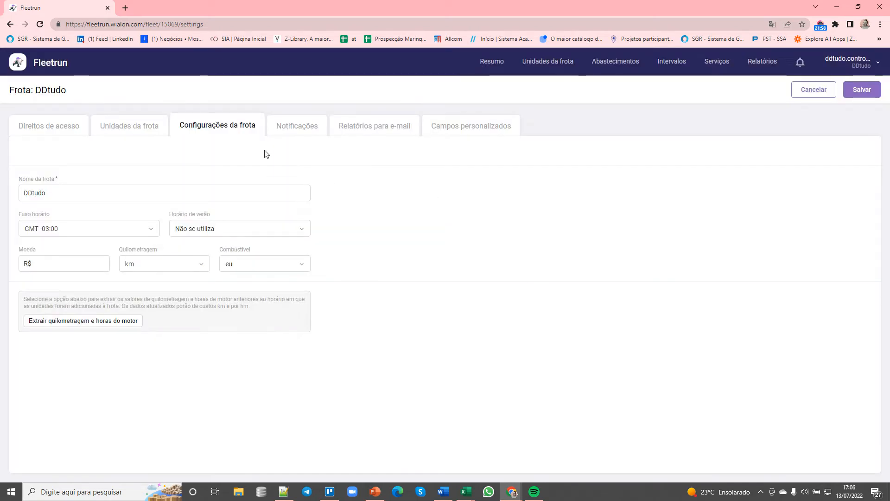
Start a new notification configuration for the fleet and enable its SMTP server option
click(285, 138)
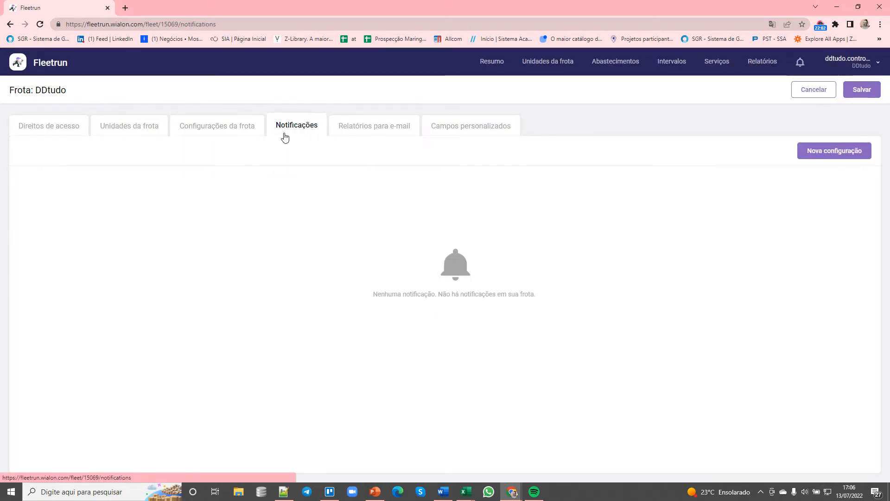
click(846, 153)
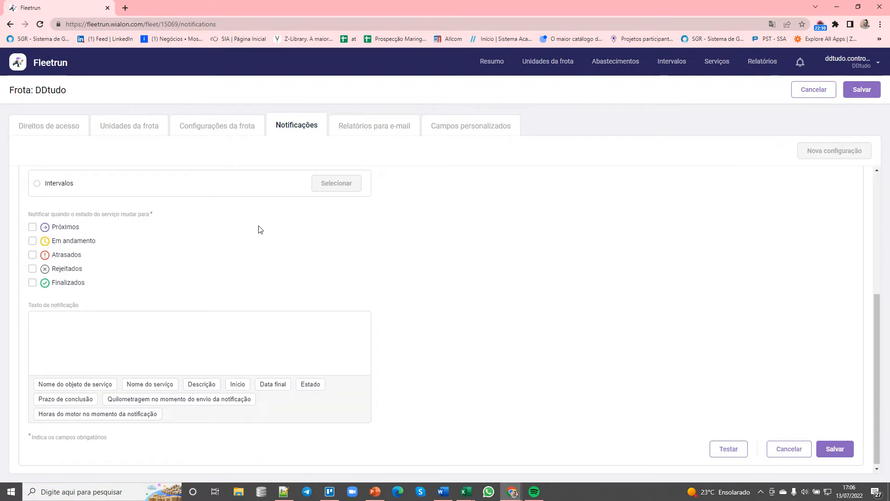
scroll(190, 175, up, 5)
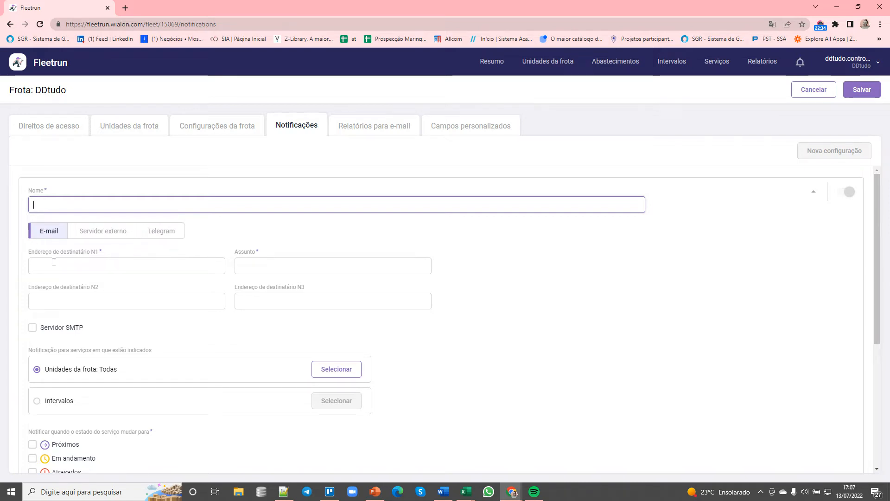
click(44, 210)
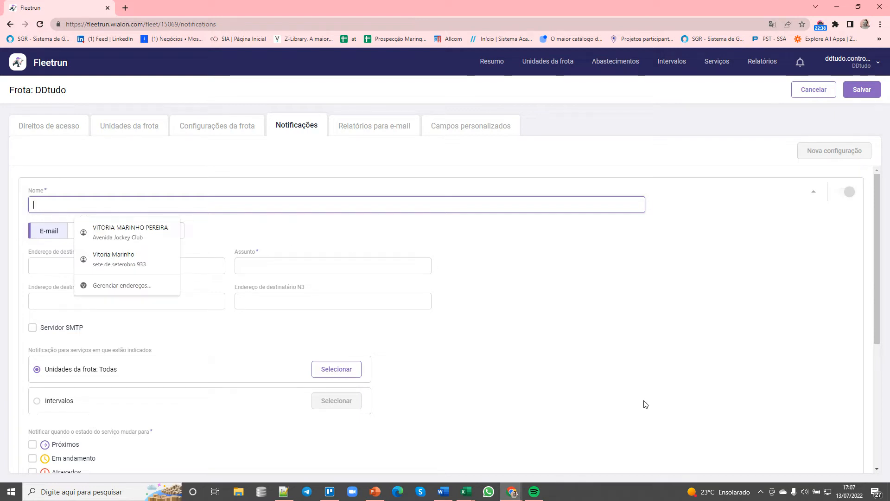
click(32, 327)
Name the new notification configuration SERVIÇOS
click(97, 209)
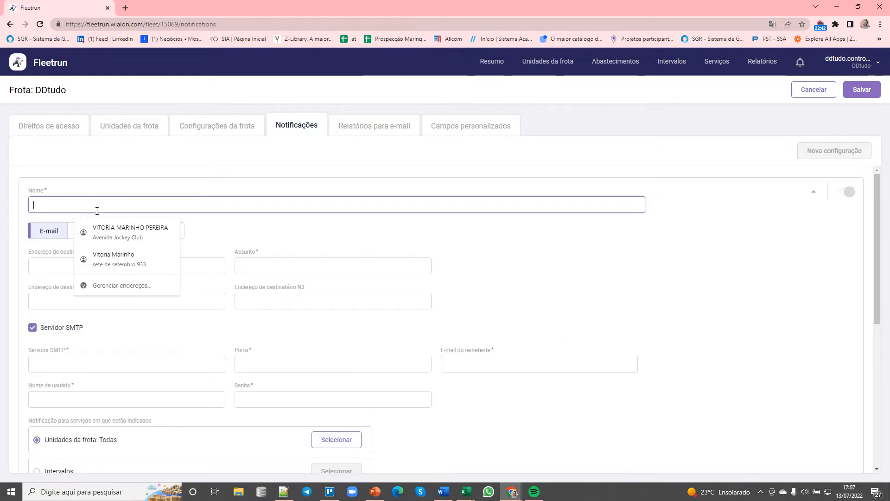
text(serc)
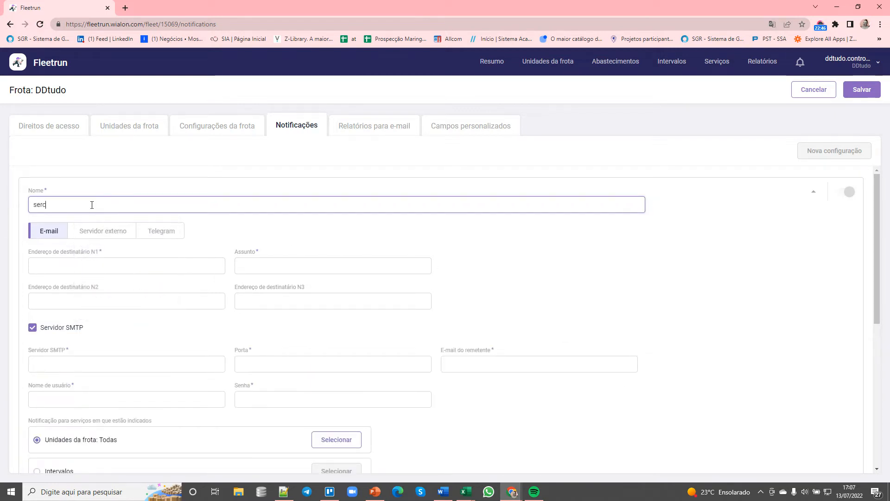
key(BackSpace)
key(BackSpace)
key(BackSpace)
key(BackSpace)
text(SER)
key(BackSpace)
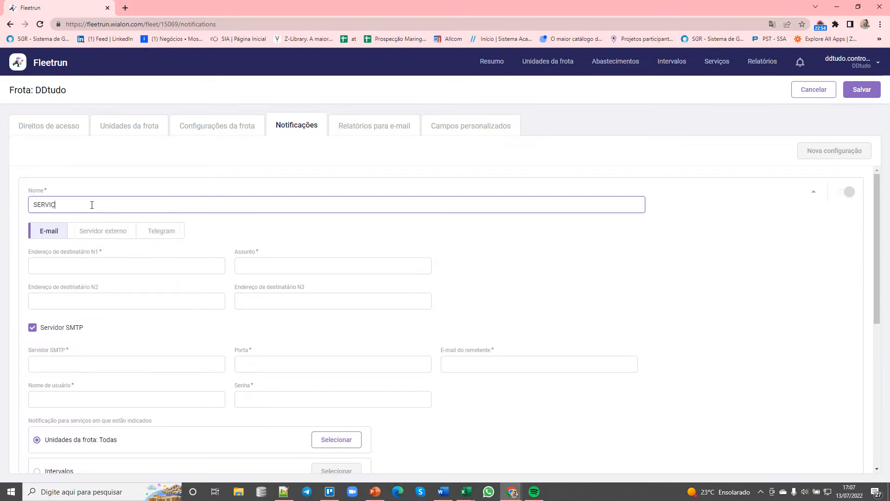
text(RVIÇOS)
Fill in the first recipient's e-mail address for the notification
click(125, 266)
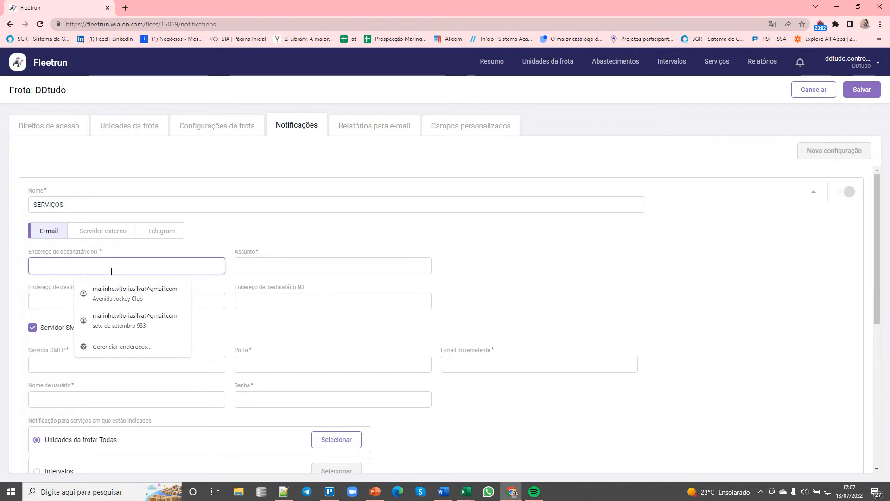
text(VM)
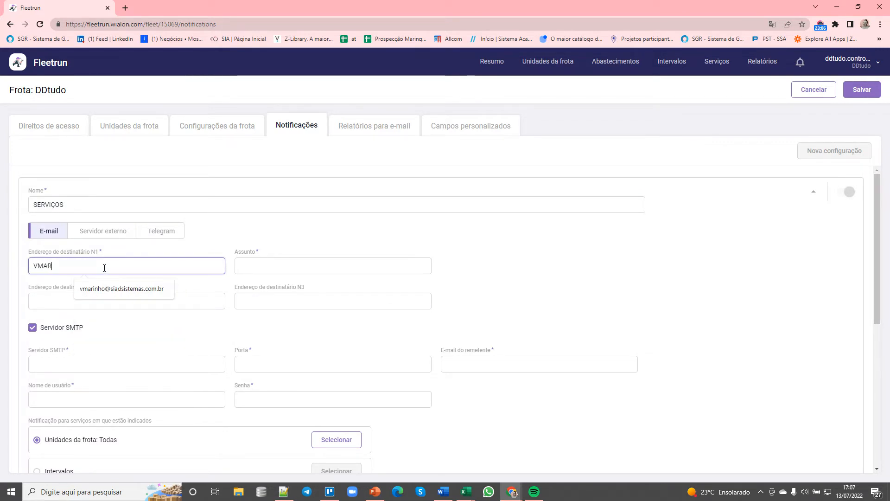
text(AR)
click(169, 289)
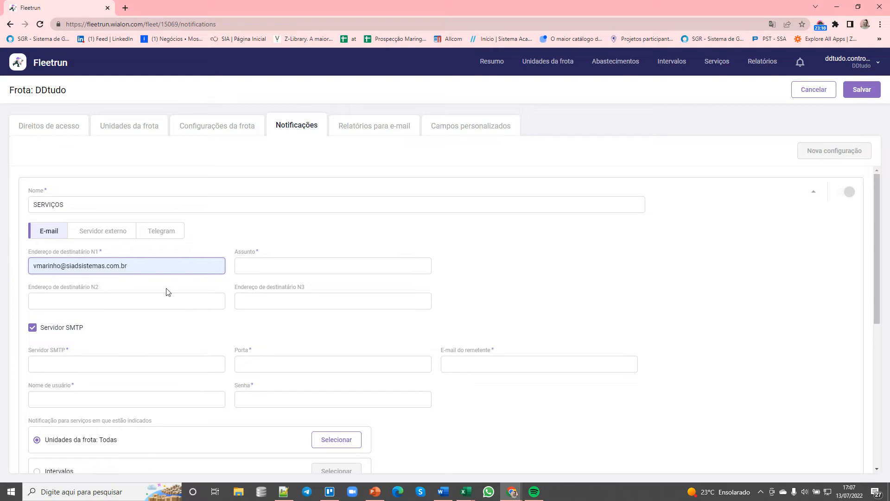
Disable the notification's SMTP server option and set the subject to TESTE
scroll(148, 278, down, 1)
click(43, 281)
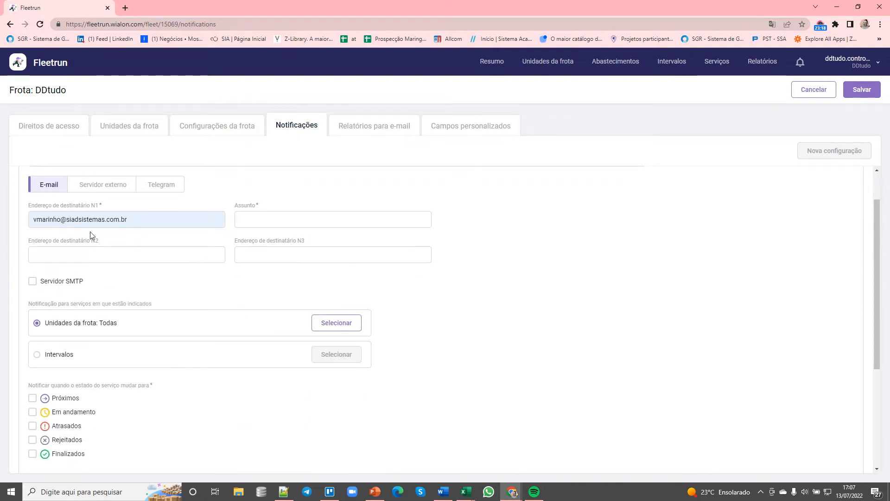
click(284, 223)
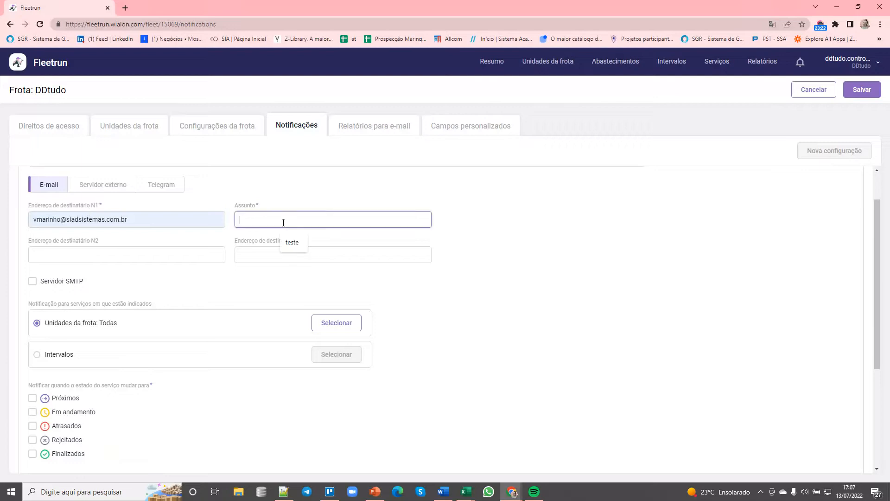
text(TESTE)
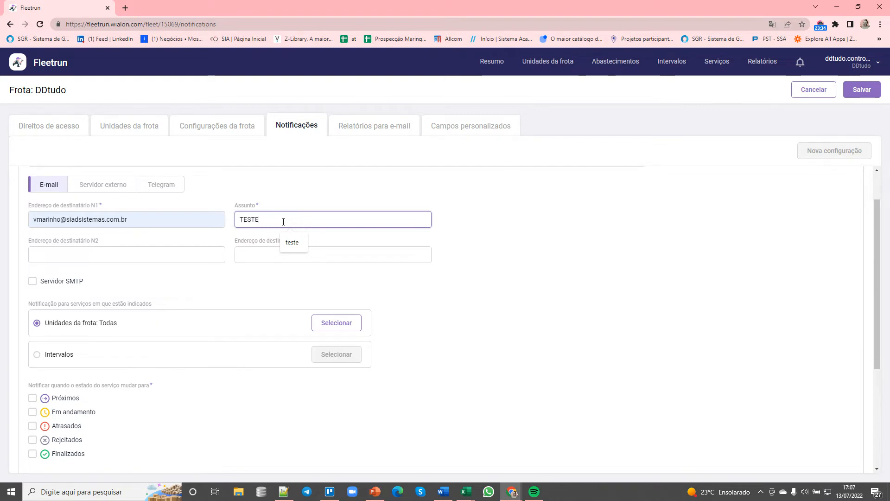
Switch the notification's service scope to Intervalos and back to Unidades da frota
scroll(237, 321, down, 2)
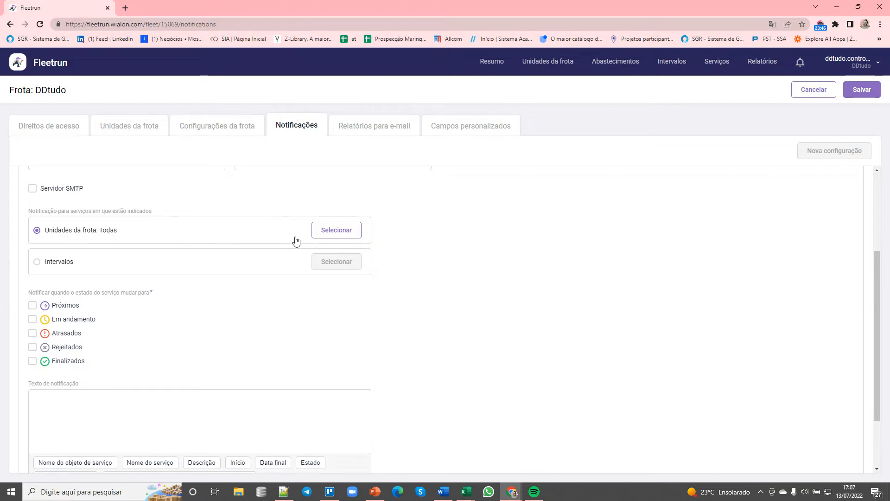
click(46, 265)
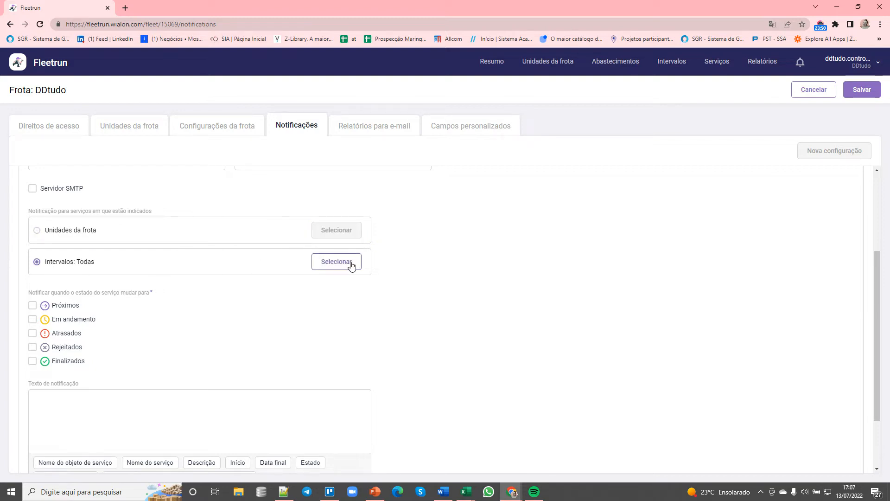
click(55, 230)
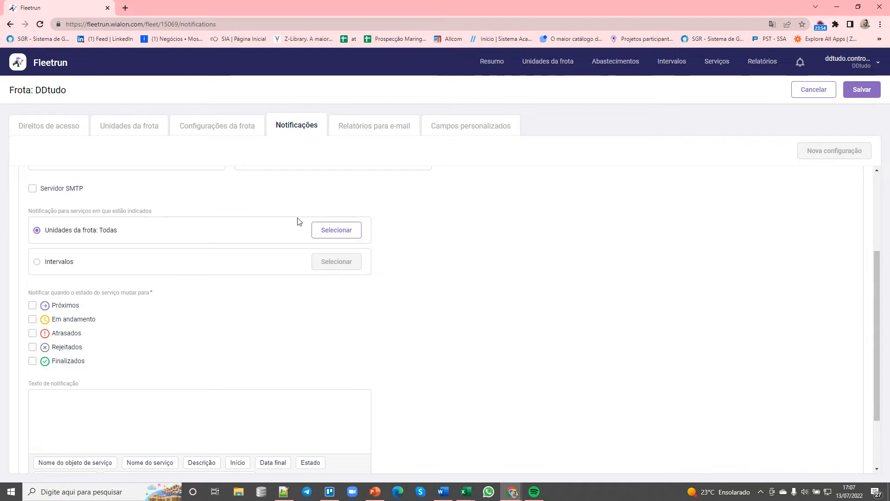
Mark Unidade19 in the notification's fleet unit selection and close the selection without applying it
click(335, 230)
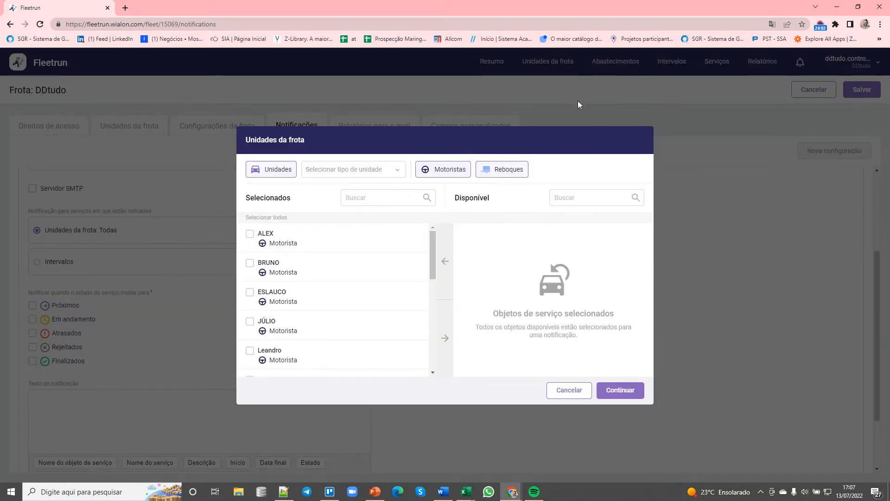
scroll(273, 327, down, 5)
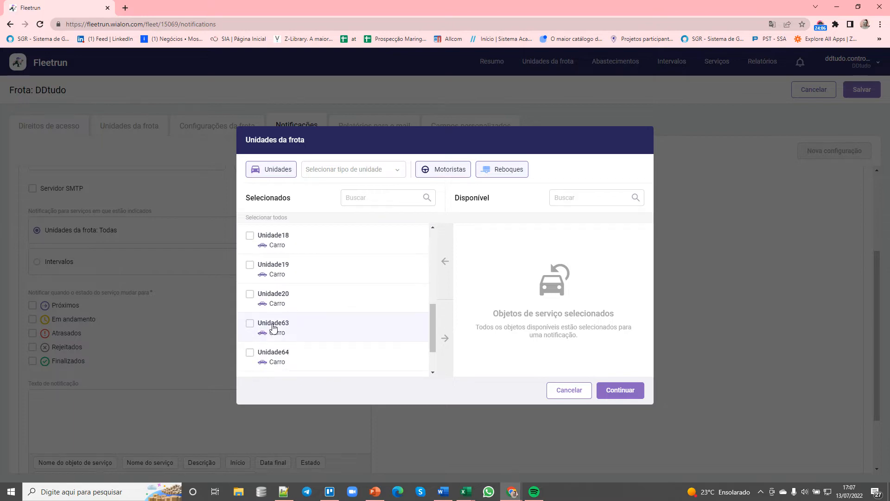
click(249, 264)
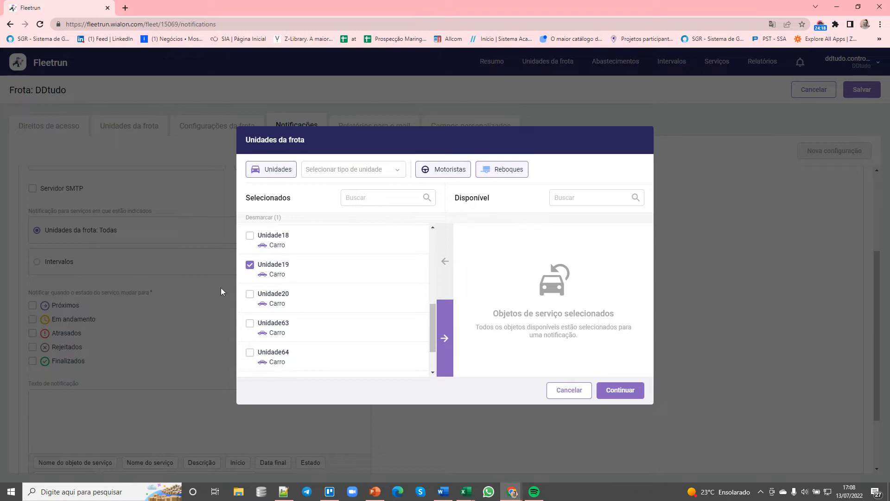
click(561, 391)
Insert the service object name, service name, Início and Prazo de conclusão placeholders into the notification text and try to save
scroll(145, 303, down, 1)
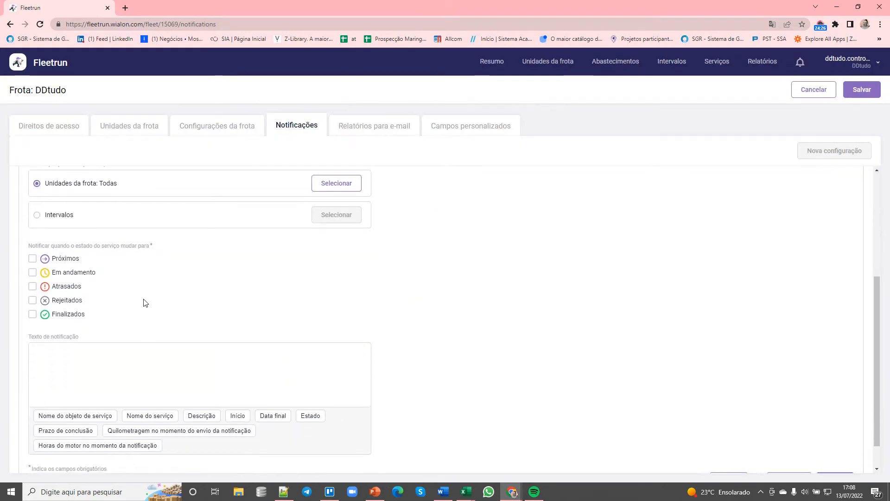
scroll(146, 303, down, 1)
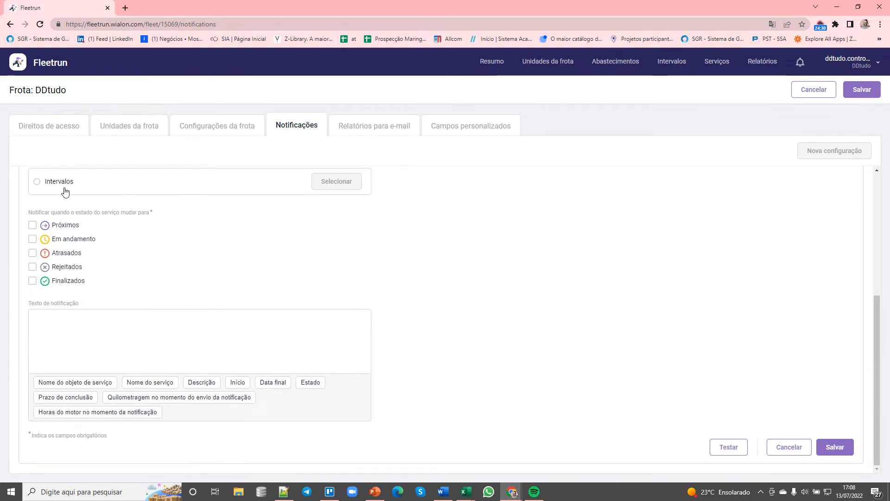
scroll(65, 191, up, 2)
scroll(112, 287, down, 1)
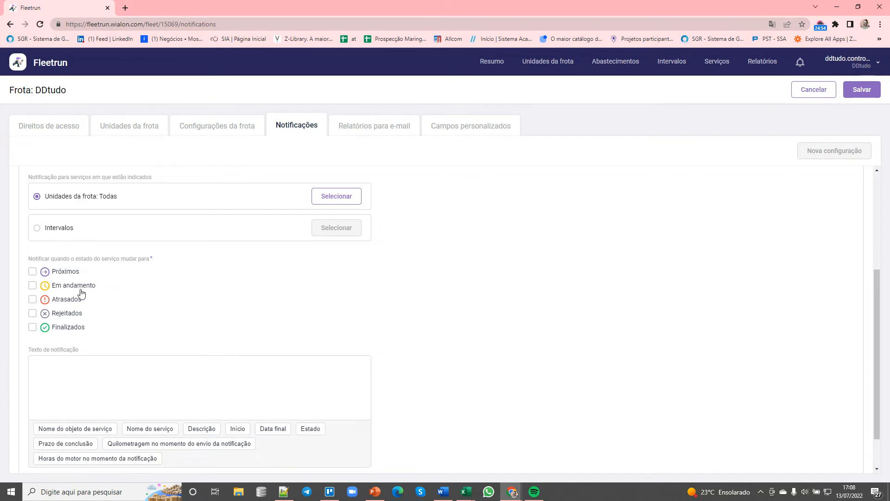
scroll(112, 365, down, 1)
click(138, 339)
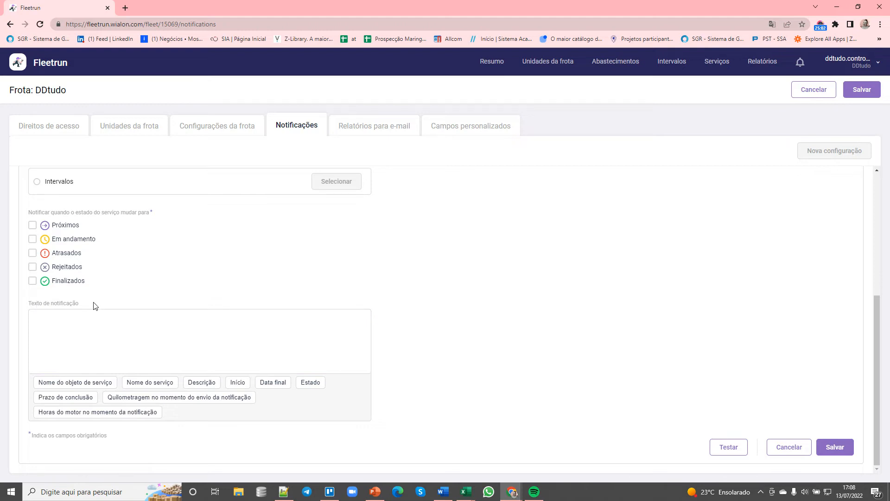
click(55, 356)
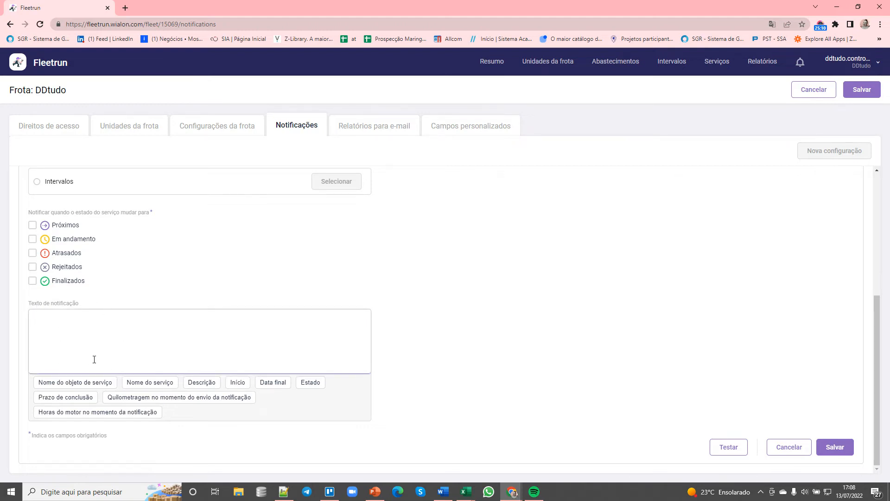
click(73, 382)
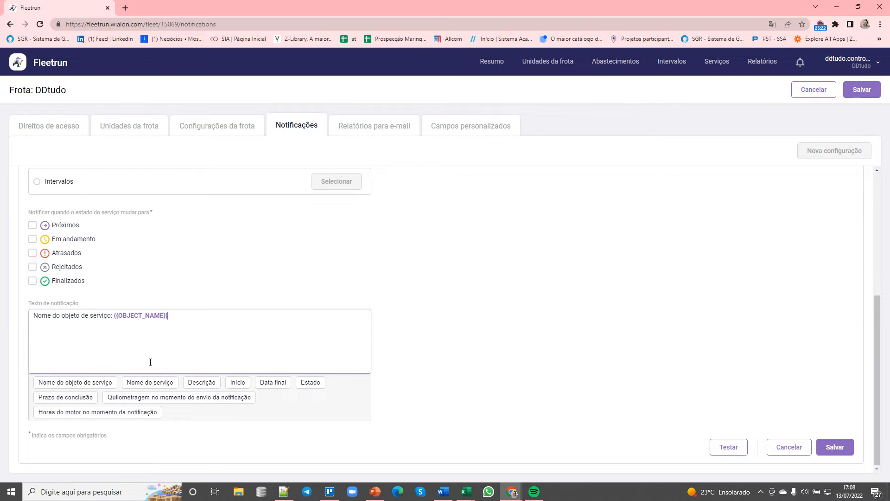
click(149, 382)
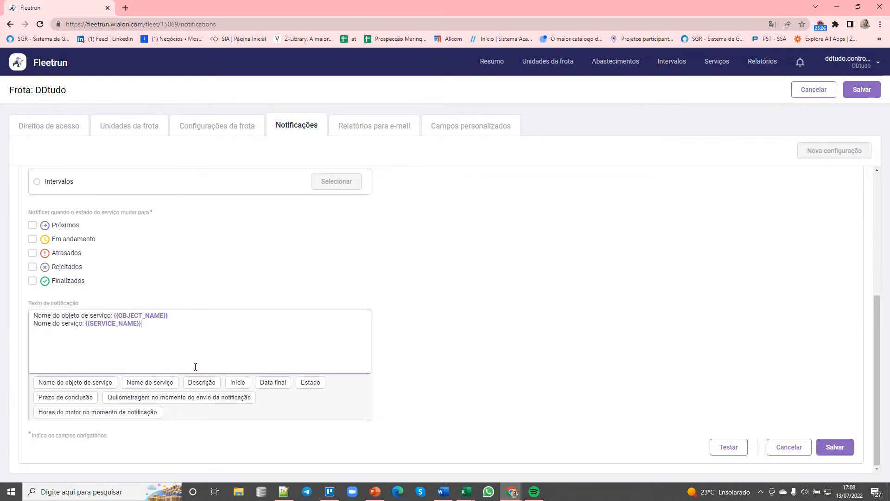
click(232, 385)
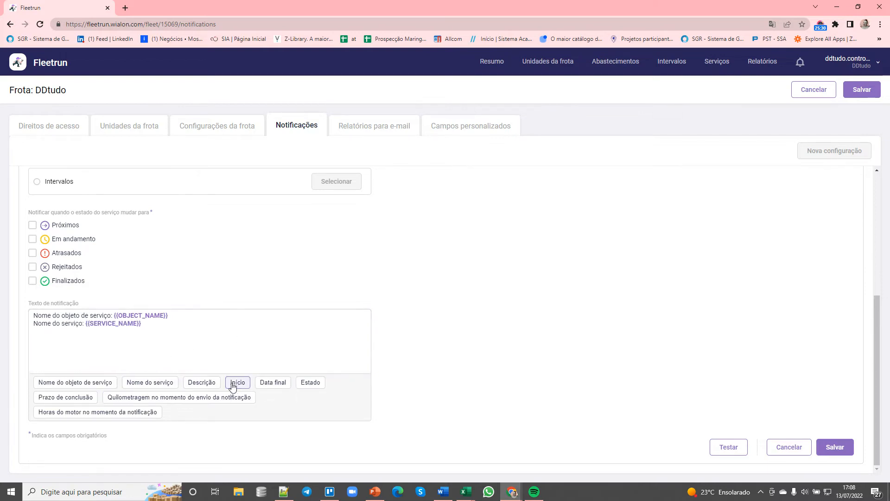
click(85, 397)
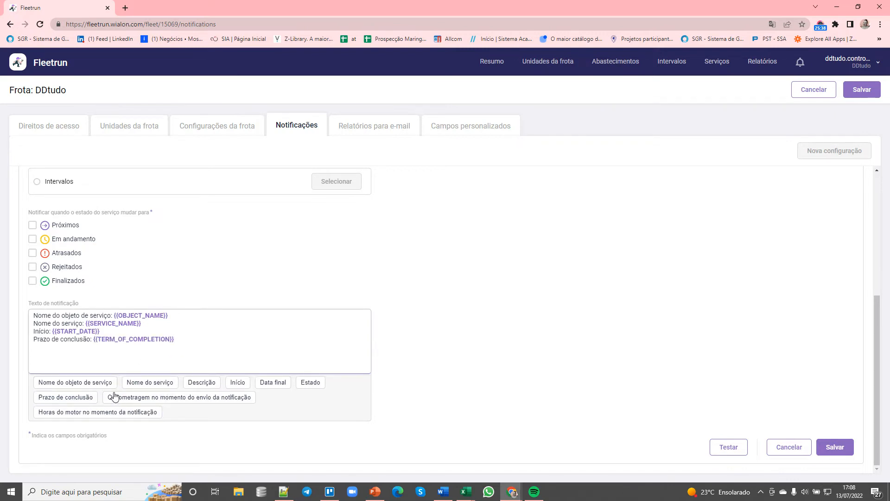
click(831, 447)
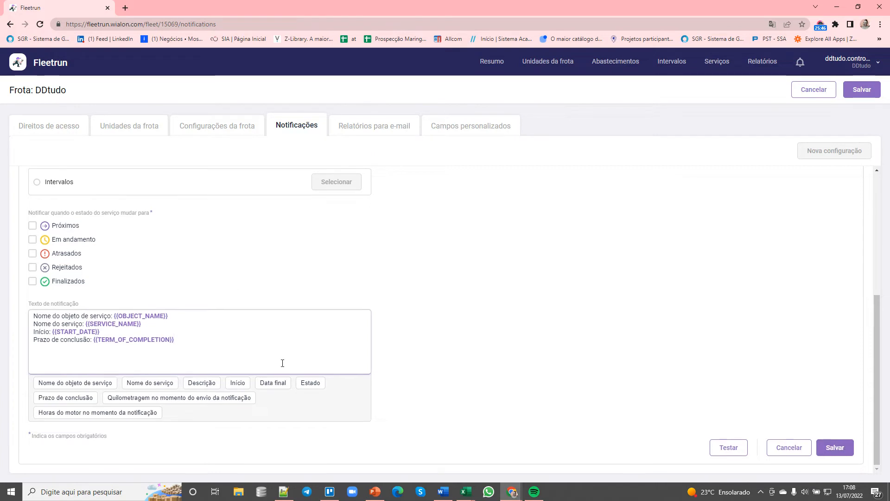
Set the notification to be sent when the service state changes to Atrasados
scroll(257, 361, down, 1)
scroll(257, 361, up, 1)
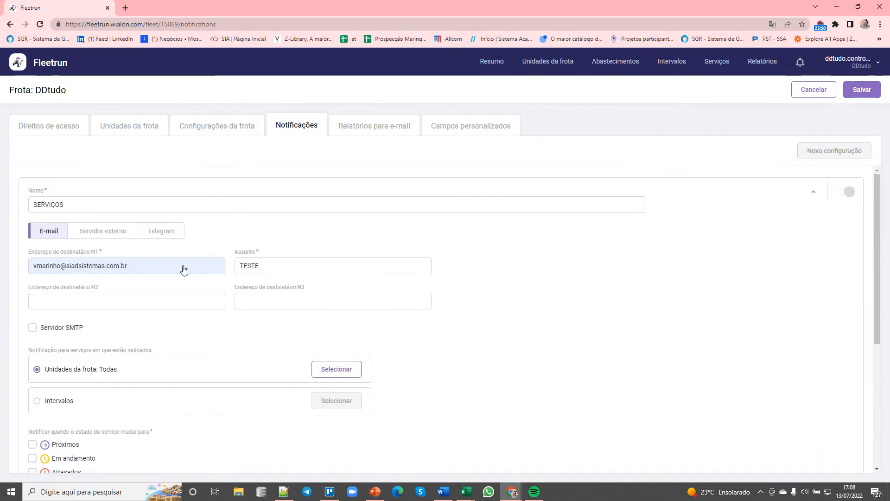
scroll(221, 286, down, 1)
scroll(167, 366, down, 5)
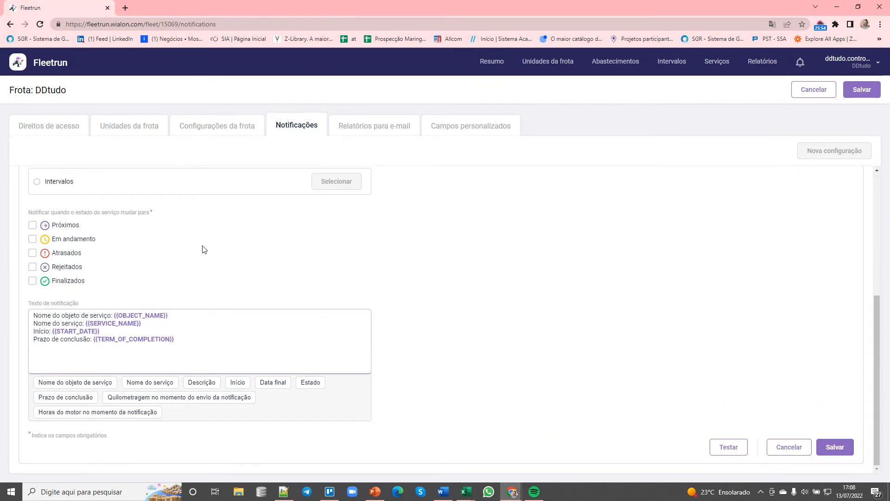
click(32, 253)
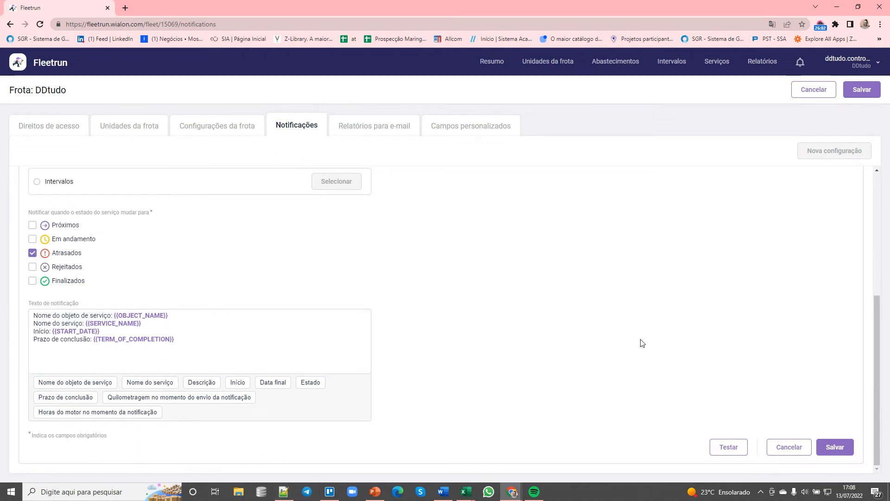
Leave the notification configuration without saving and open the fleet's e-mail report settings
scroll(227, 278, up, 5)
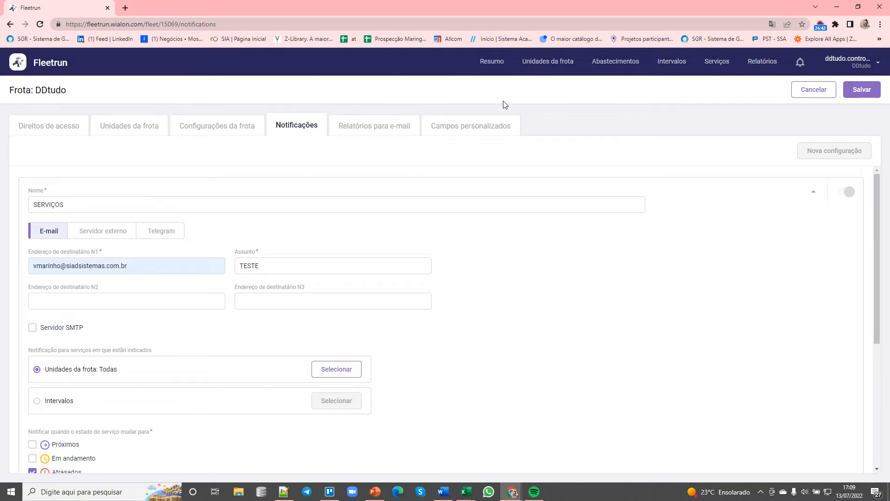
click(373, 131)
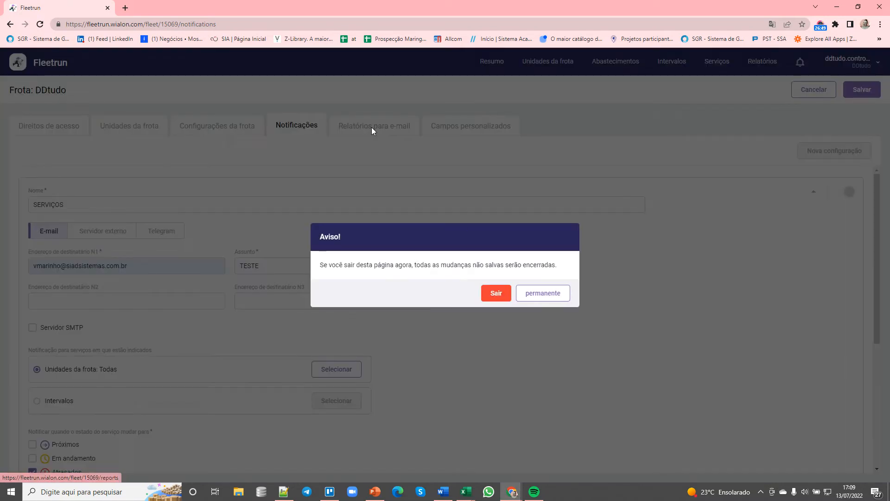
click(491, 293)
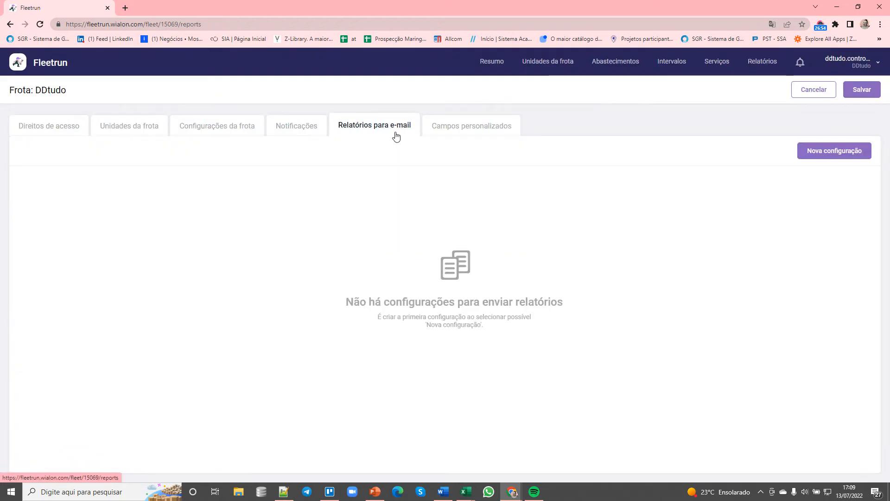
Start a new e-mail report configuration and look through the available report types, keeping Por frota
click(824, 152)
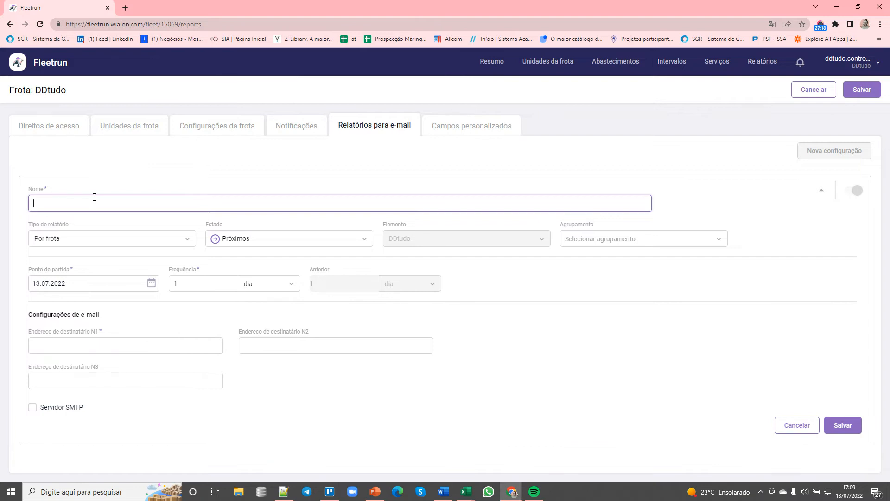
click(63, 207)
click(552, 388)
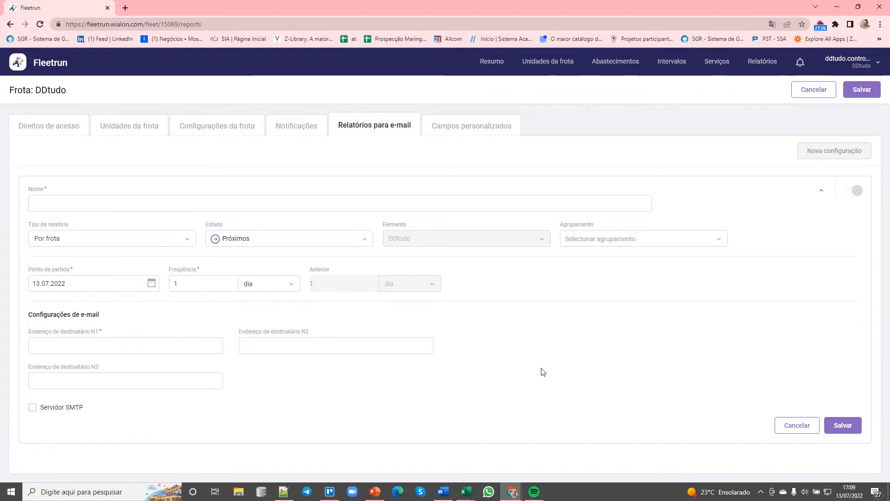
click(72, 242)
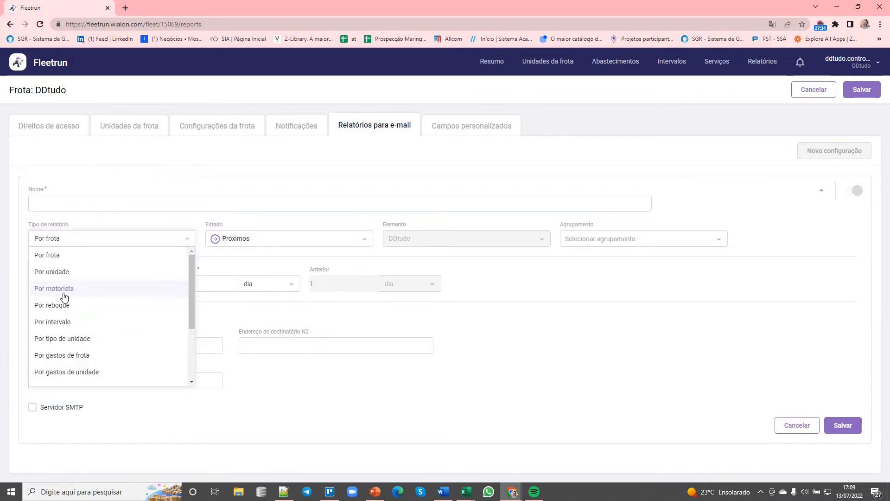
click(420, 392)
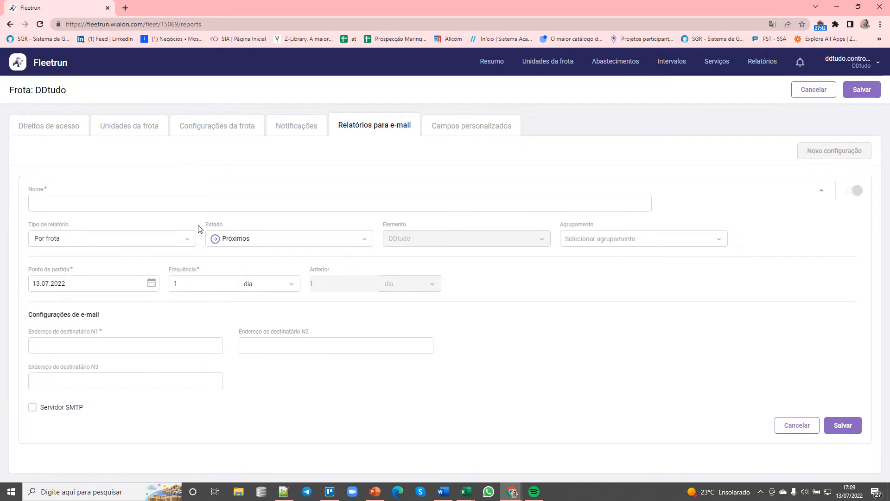
Set the report's state to Finalizados and look through the grouping options without choosing one
click(237, 241)
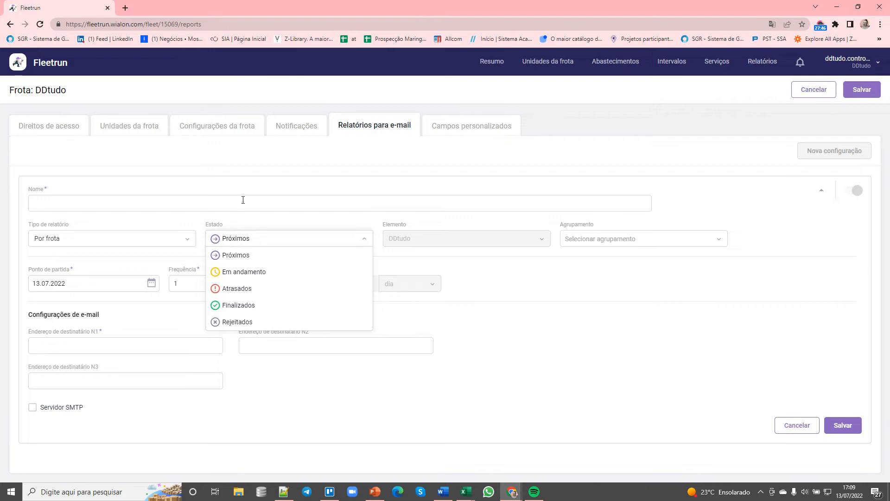
click(239, 308)
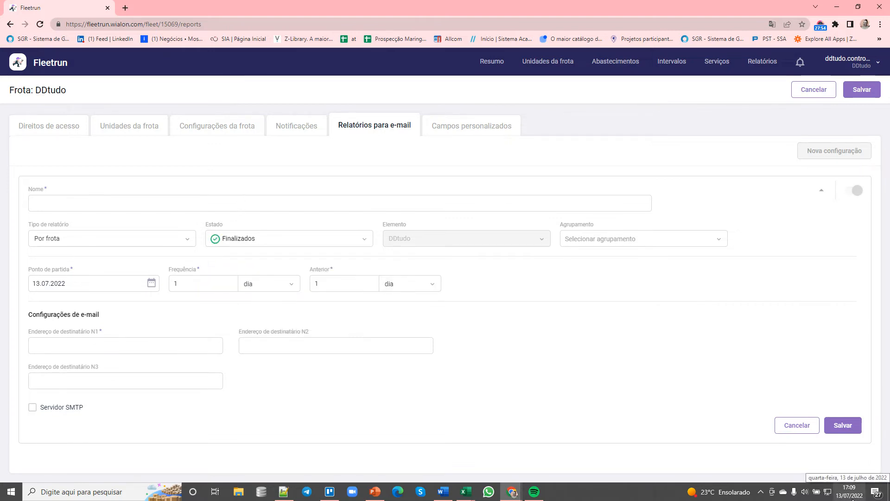
click(617, 240)
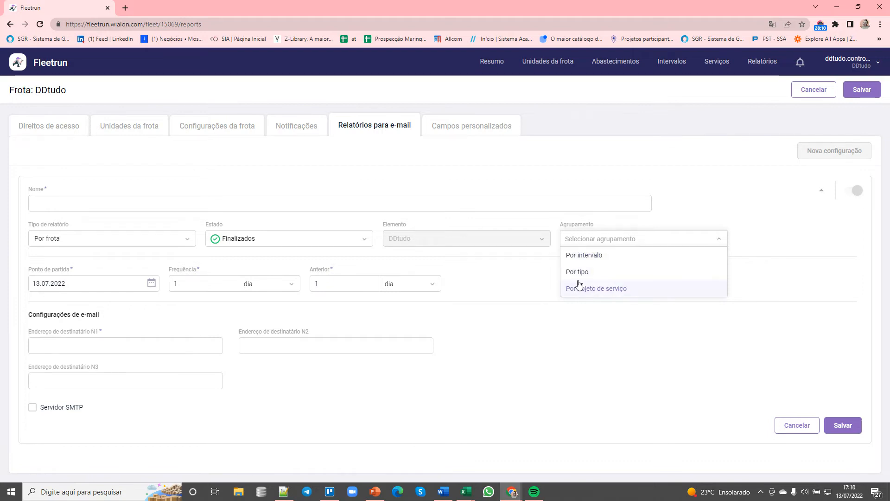
click(549, 350)
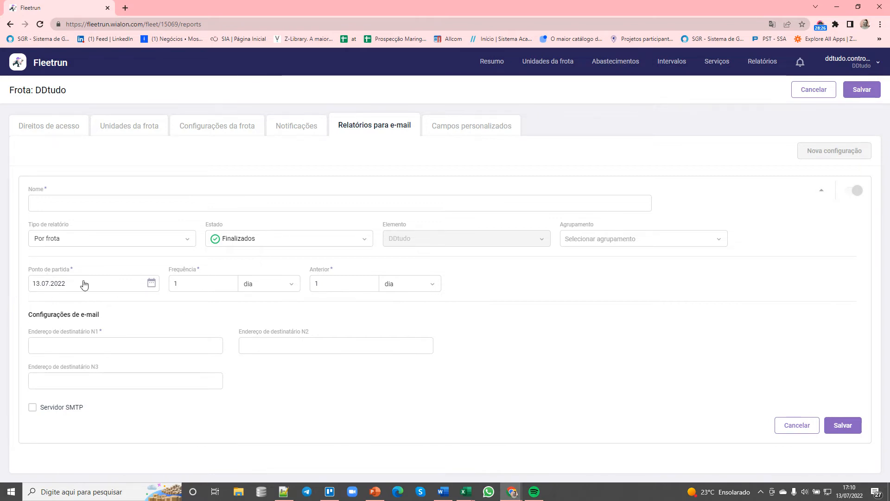
Set the report's starting point to 20.07.2022 and its frequency to 30 days
click(54, 291)
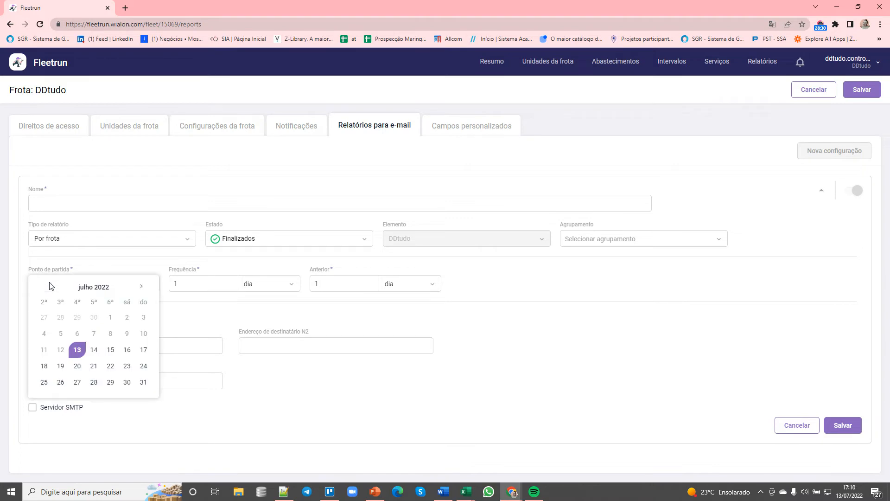
click(79, 369)
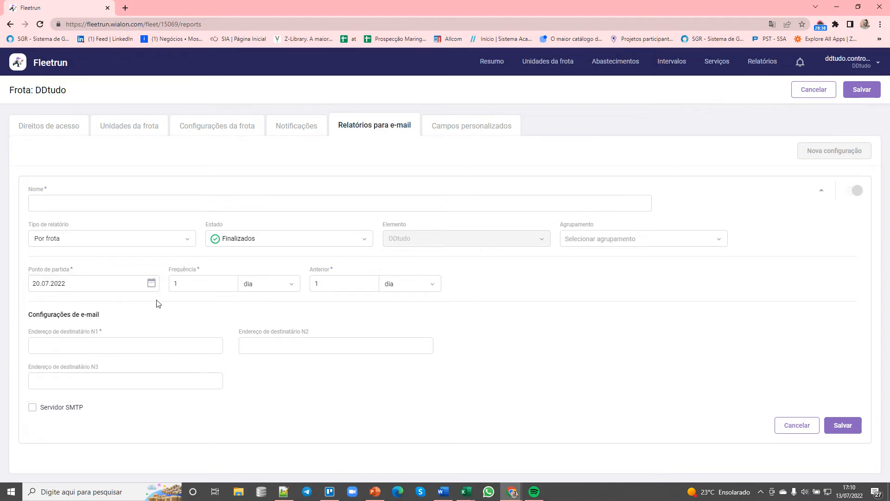
double_click(201, 280)
click(515, 332)
Examine the report's Anterior period field and the first recipient's address field
double_click(322, 288)
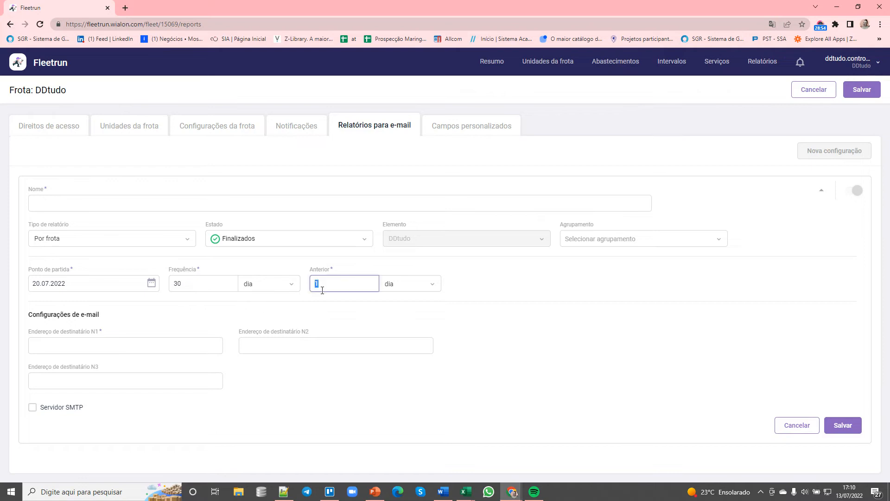
click(384, 325)
drag(337, 286, 298, 291)
click(681, 381)
click(65, 346)
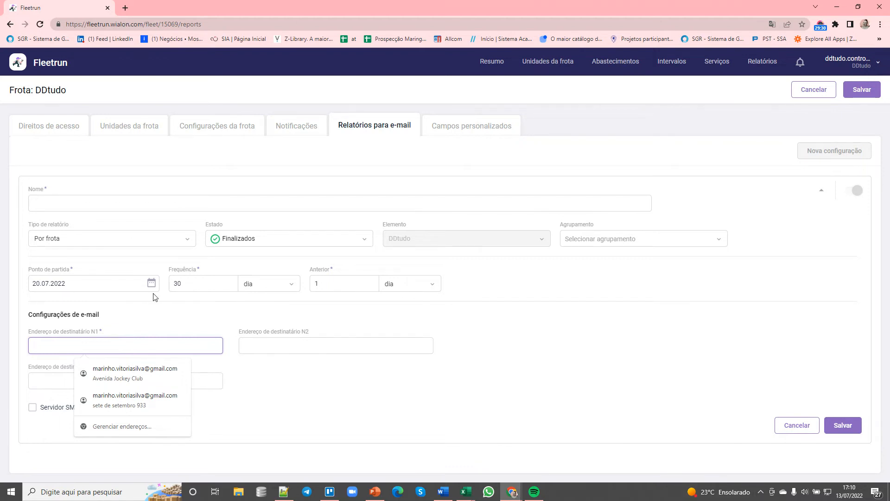
click(347, 382)
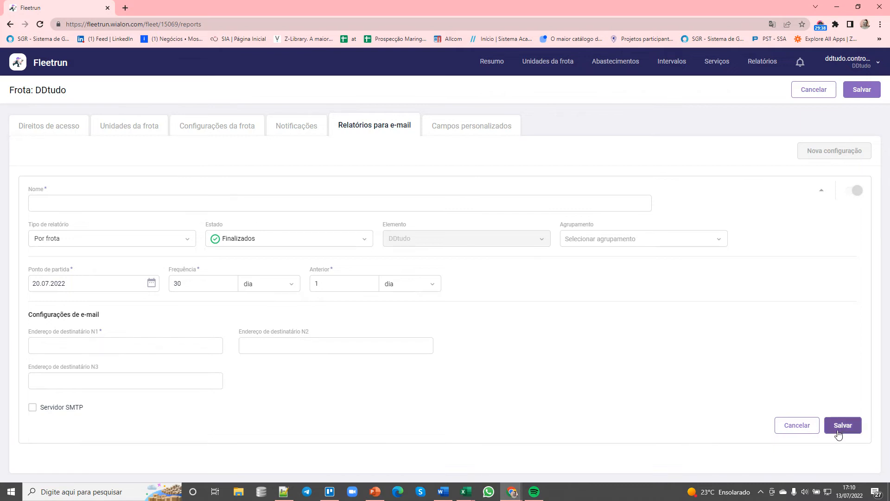
Discard the unfinished e-mail report configuration and open the fleet's custom fields
click(799, 427)
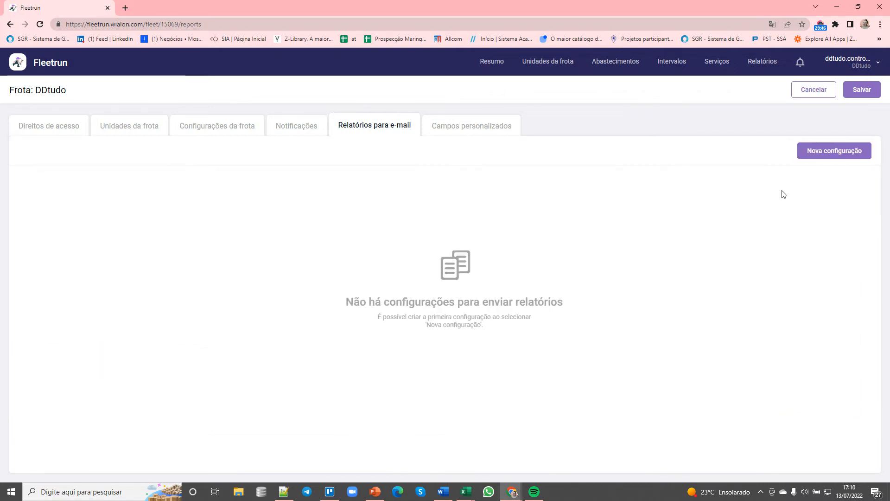
click(469, 133)
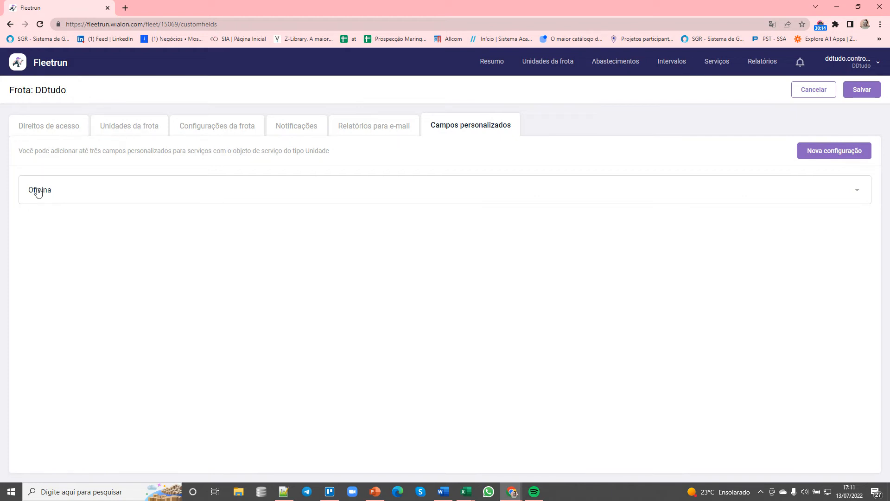
Start a new custom field of type Lista and add POSTO 1 as its first value
click(816, 153)
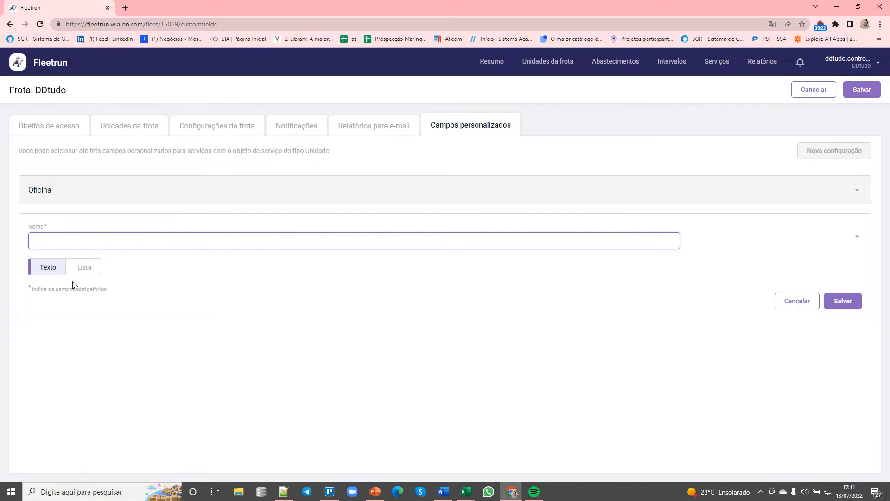
click(83, 266)
click(57, 304)
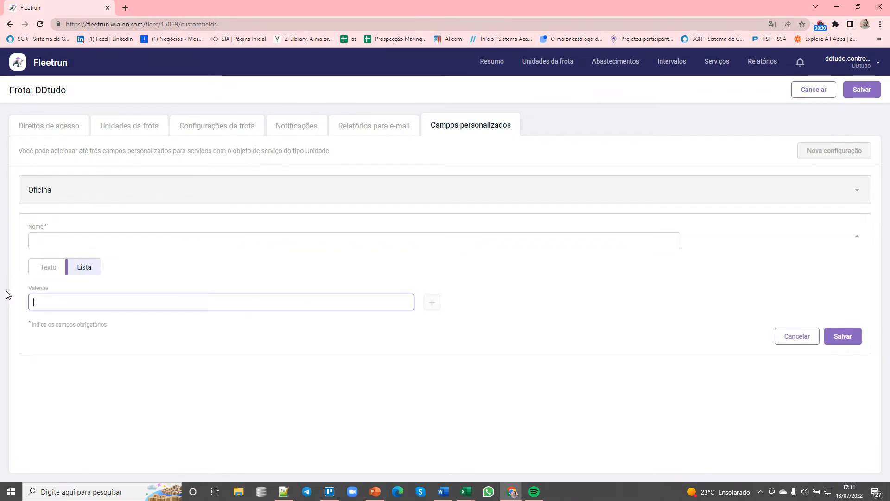
text(pOS)
key(BackSpace)
key(BackSpace)
key(BackSpace)
text(POSTO)
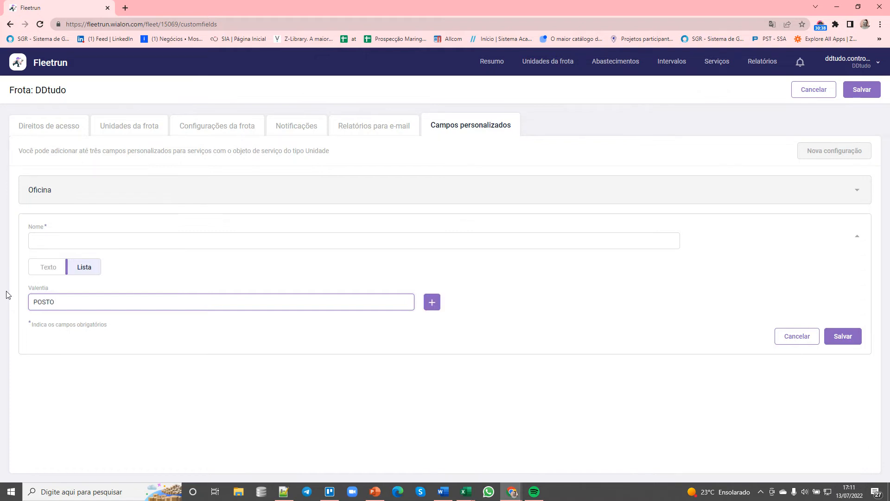
text( 1)
click(432, 302)
Add POSTO 2 and POSTO 3 to the custom field's list of values
click(103, 300)
text(POSTO 2)
click(431, 301)
click(240, 304)
text(POSTO )
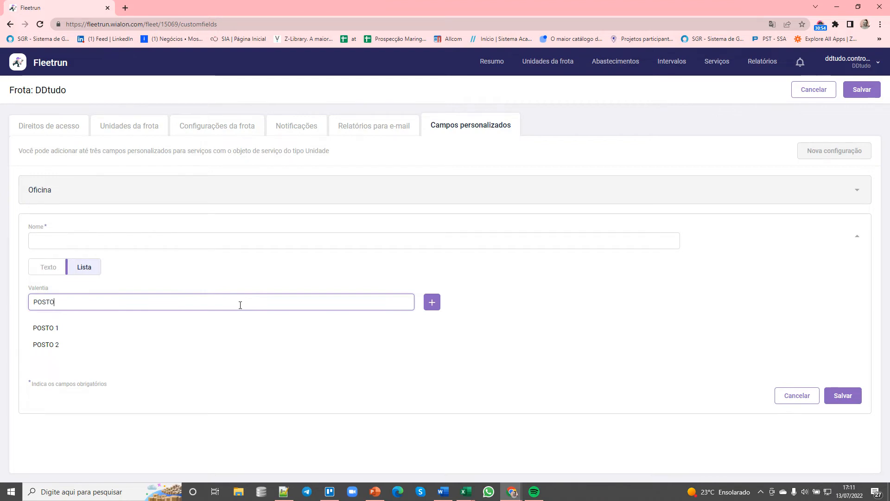
text(3)
click(432, 302)
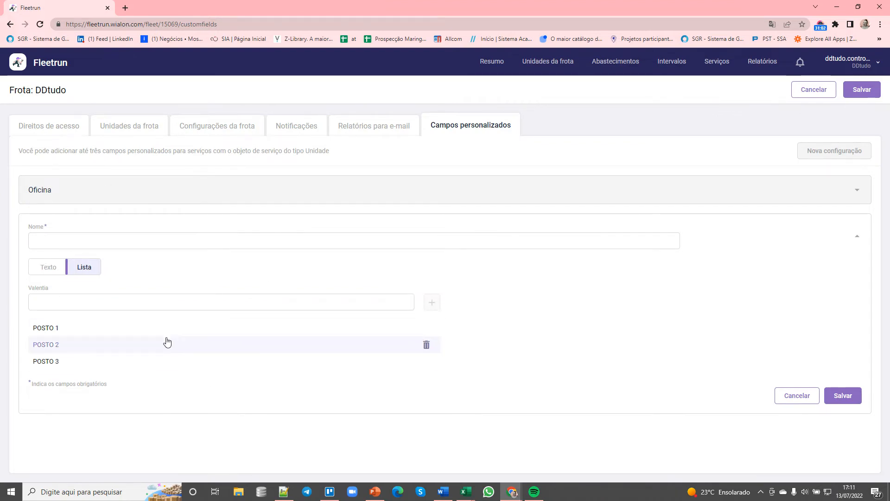
Name the custom field POSTO COMBUSTIVEL and save it
click(54, 305)
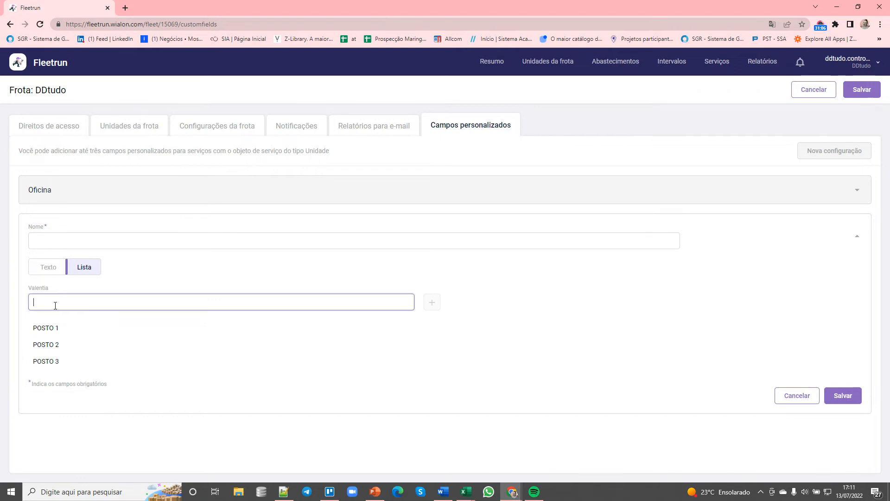
click(857, 398)
click(103, 241)
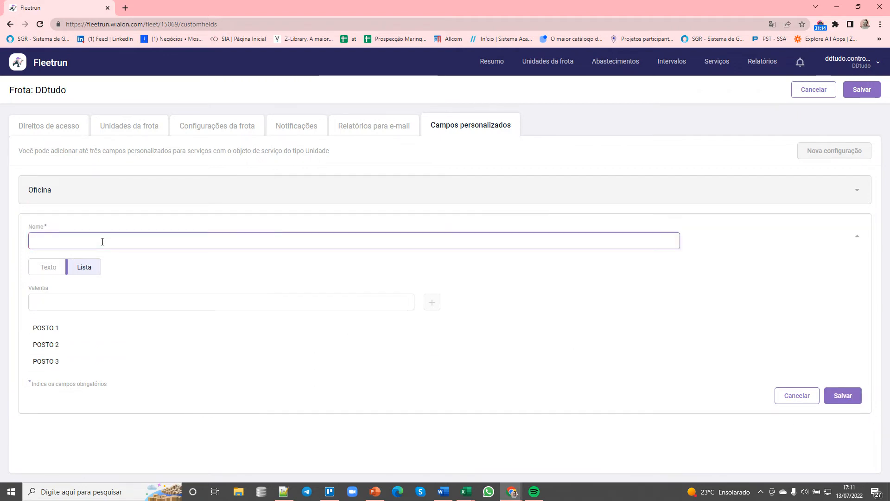
text(OOSTO COMBUSTIVEL)
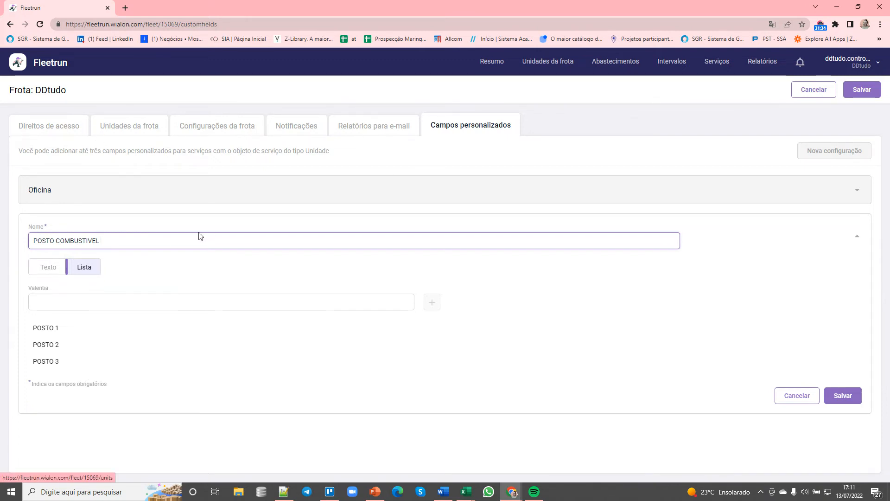
click(845, 398)
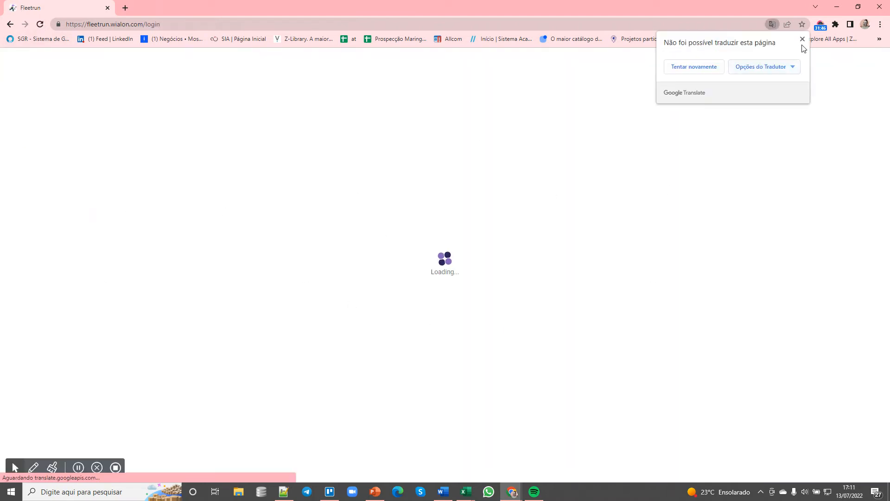
Dismiss the translation prompt and return to the Resumo dashboard
click(803, 40)
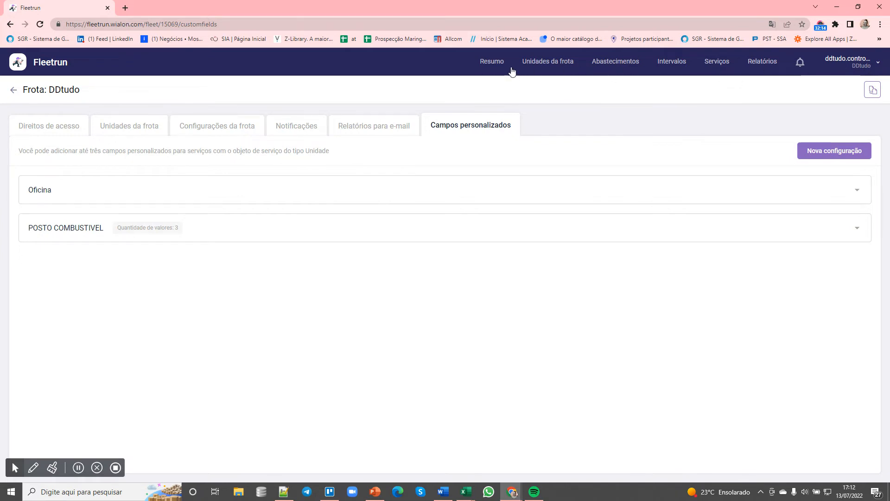
click(495, 62)
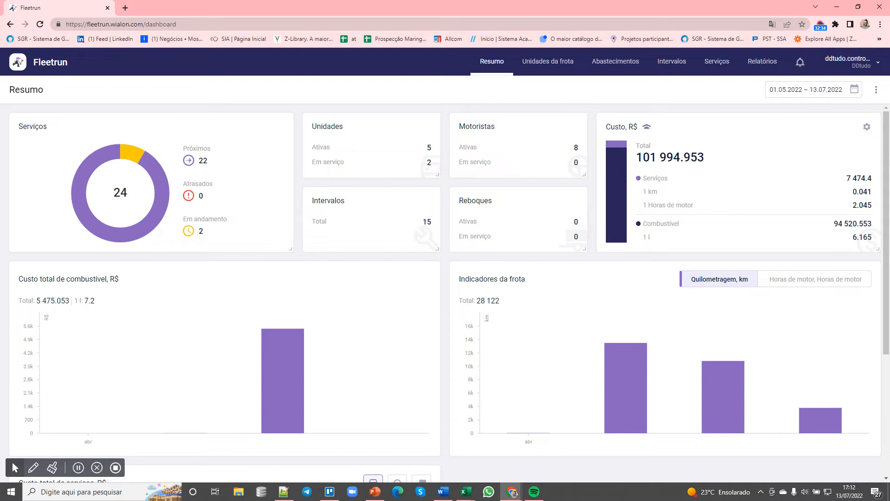
key(alt+Tab)
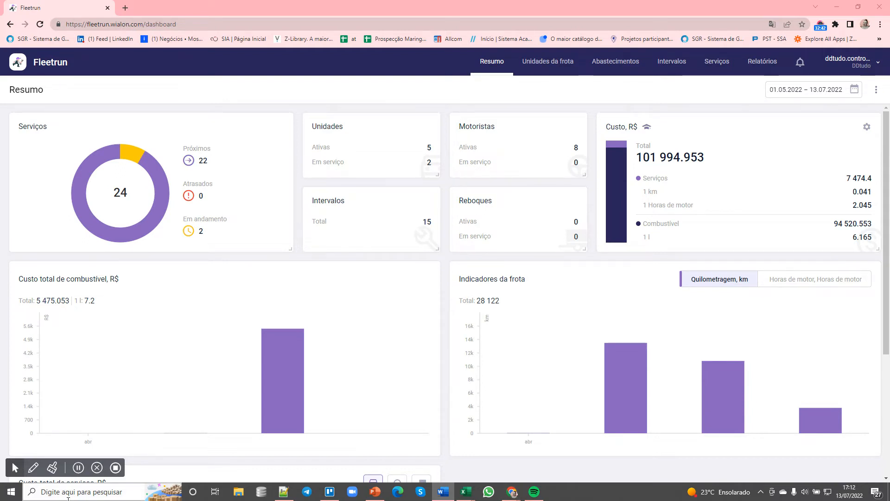
key(alt+Tab)
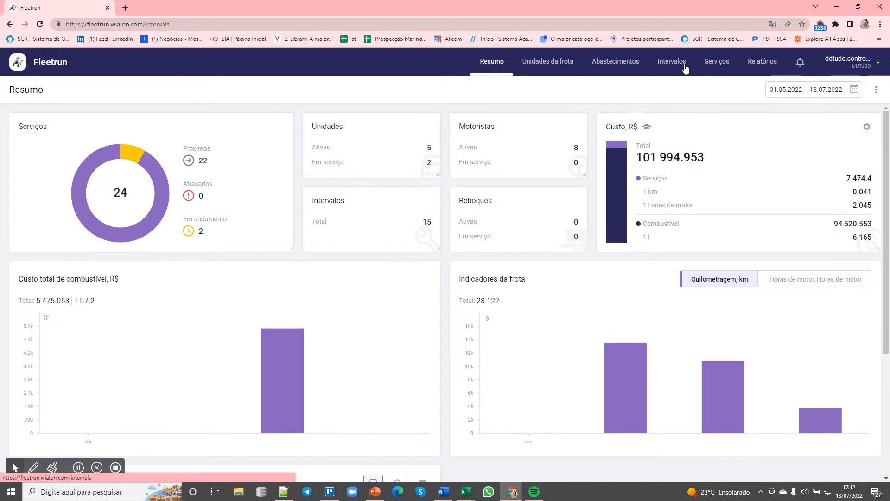
Examine the list of maintenance intervals for the units, with their frequencies and prior warnings
click(671, 62)
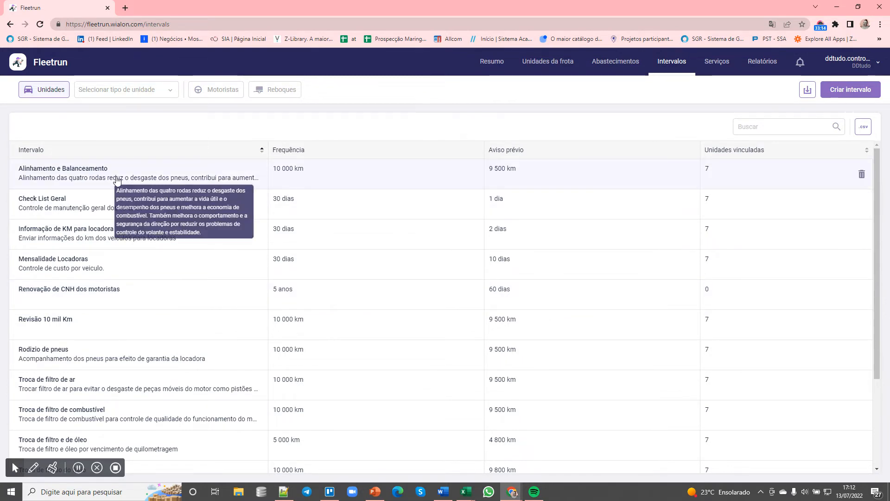
scroll(333, 385, down, 3)
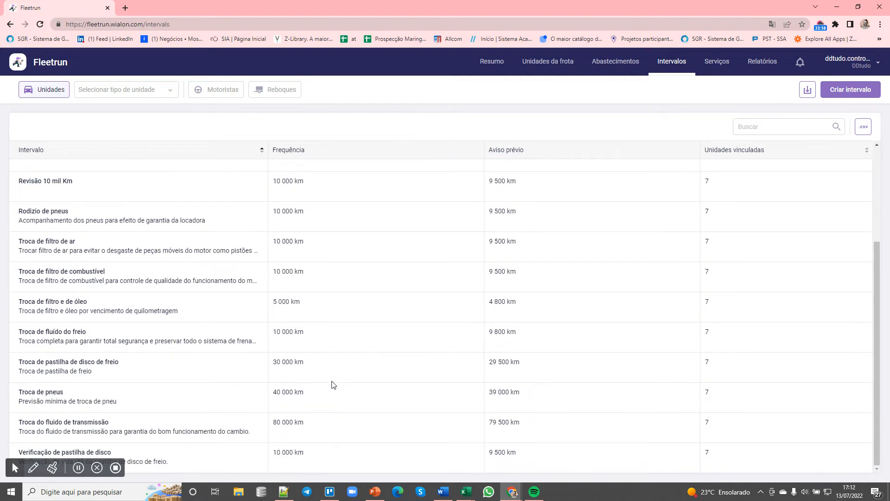
scroll(333, 385, up, 3)
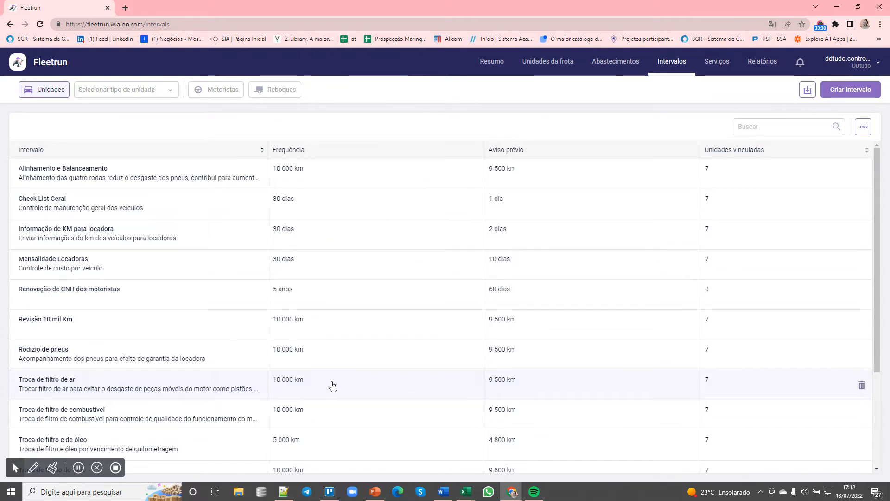
Start a new interval and enable the types Por quilometragem, Por horas de motor and Por hora
click(855, 93)
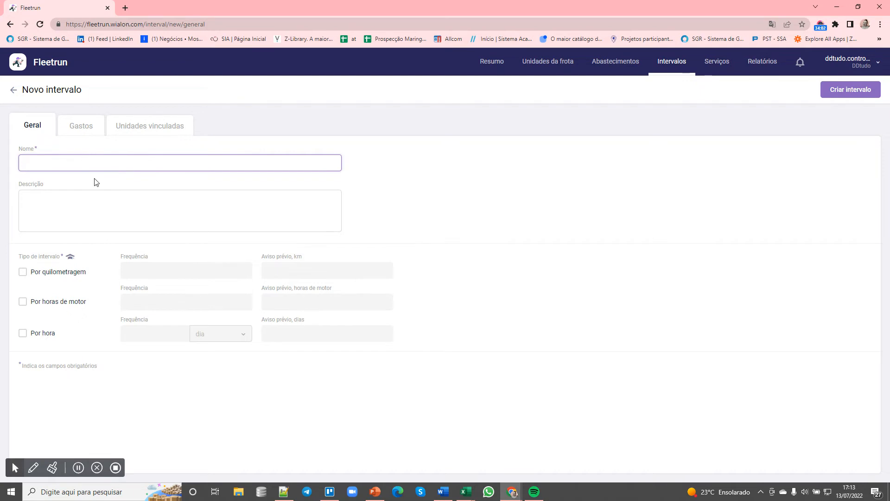
click(107, 216)
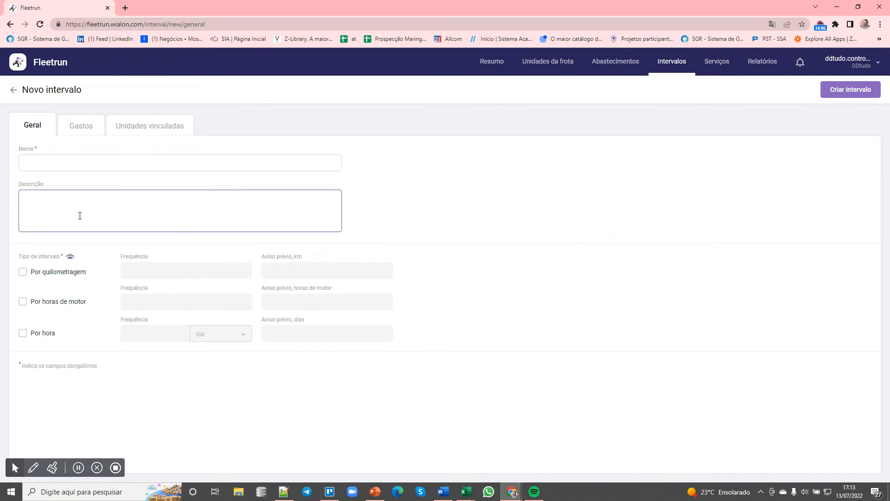
click(22, 274)
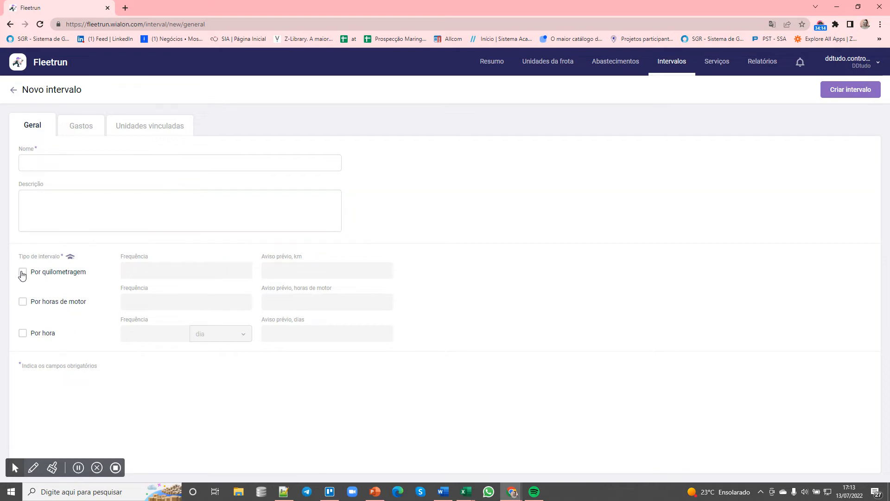
click(24, 303)
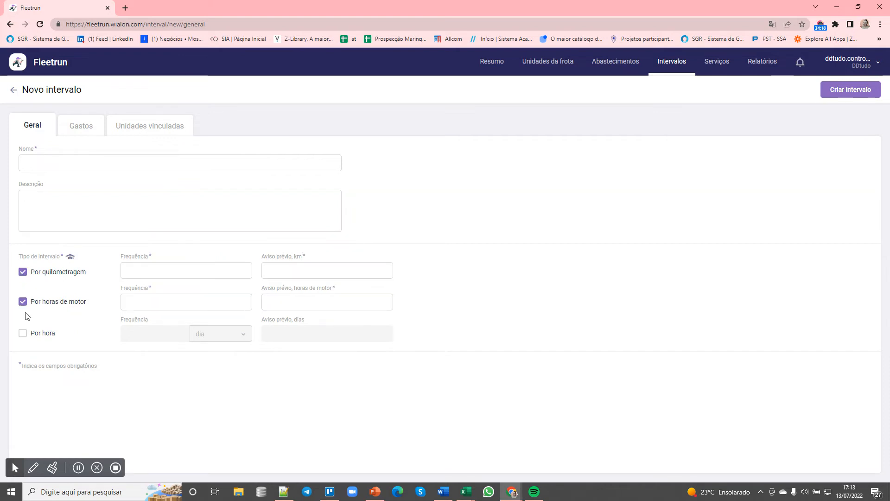
click(24, 335)
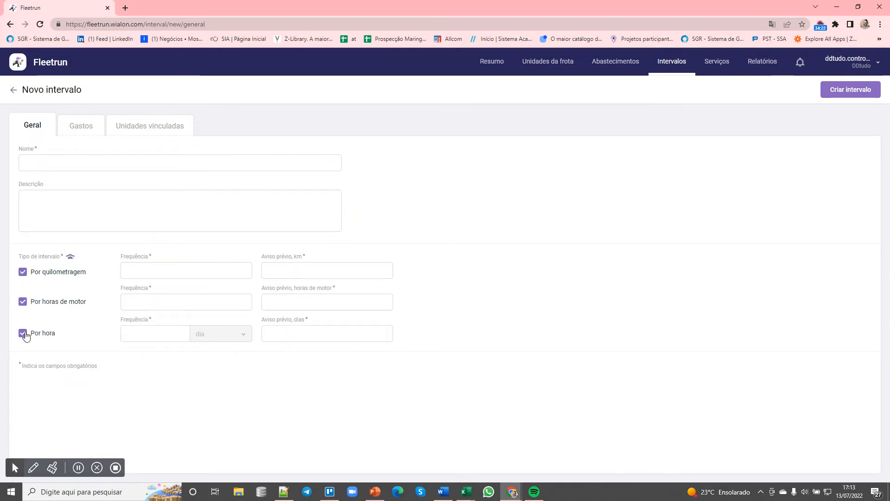
Set the Por hora frequency to 30, look through its time units keeping dia, and select the prior warning field
click(146, 338)
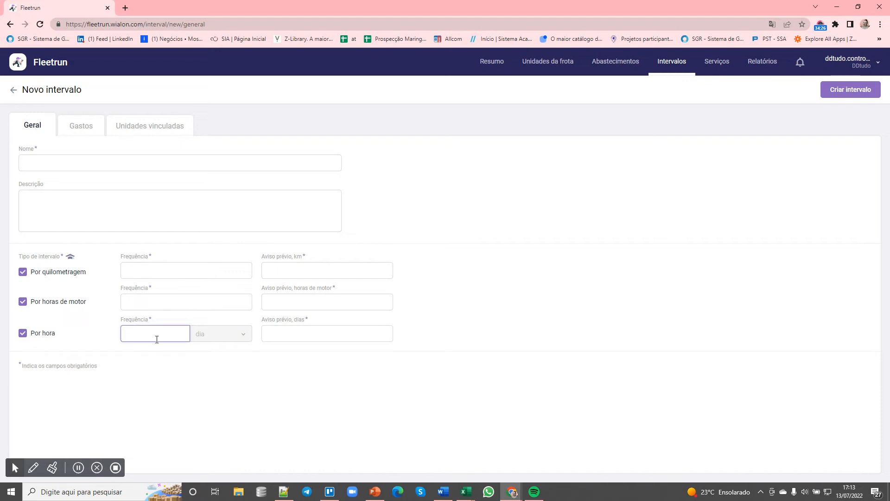
text(30)
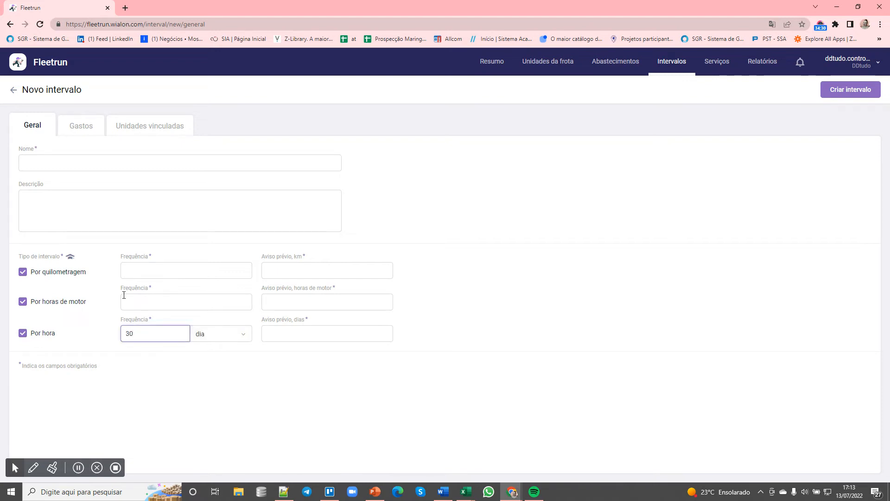
click(227, 339)
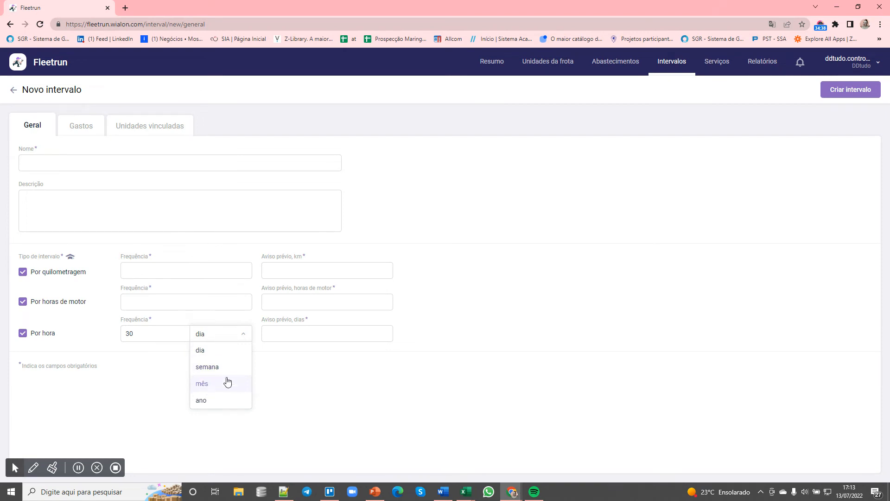
click(358, 402)
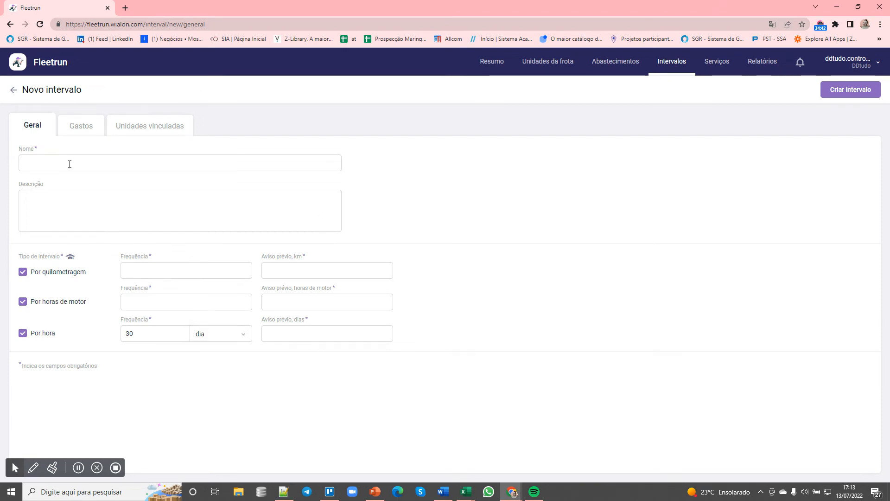
click(344, 330)
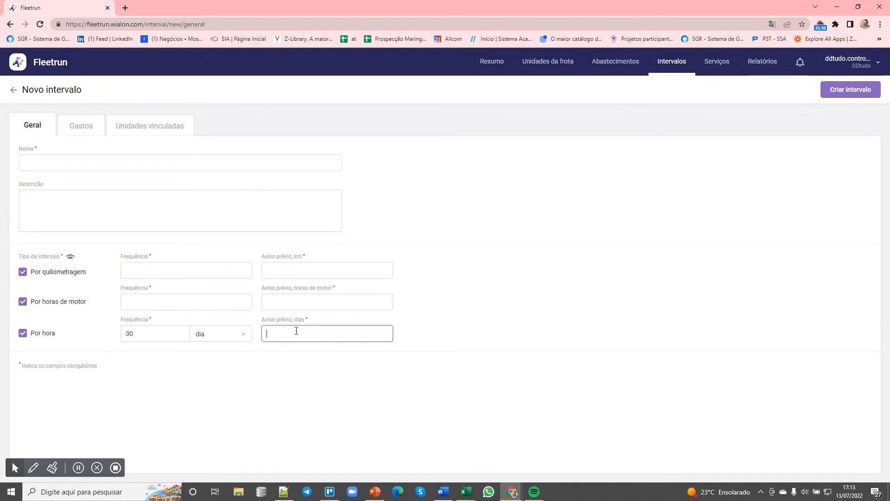
Add an expense line to the new interval and set its type to Substituição
click(85, 126)
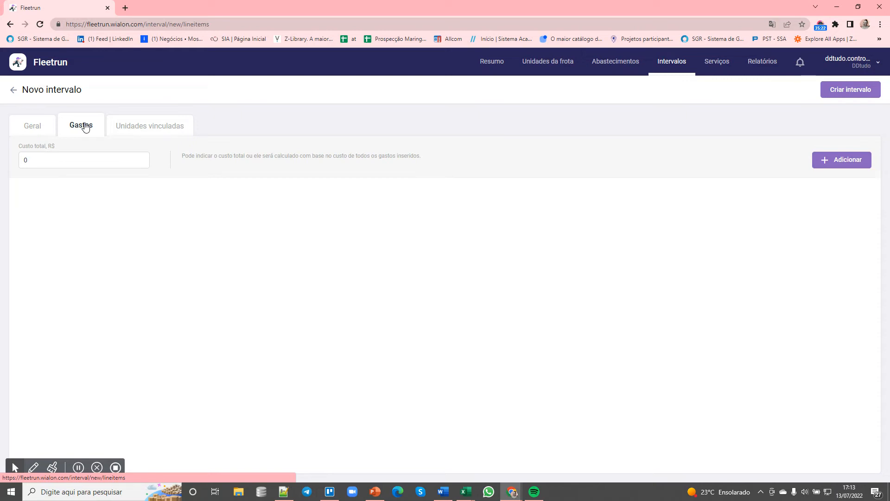
click(75, 163)
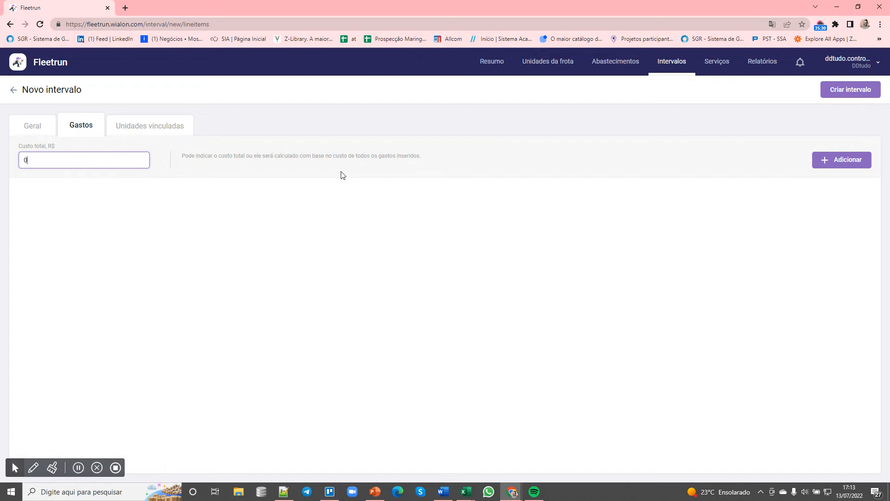
click(834, 161)
click(83, 204)
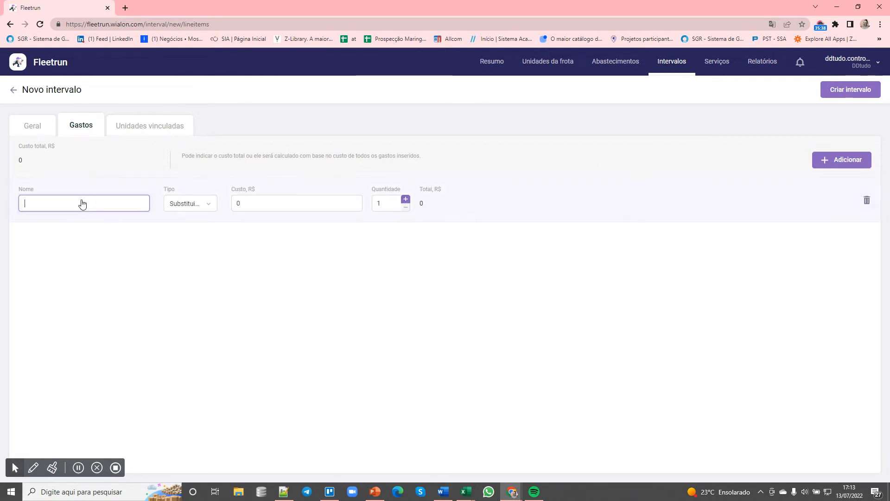
click(186, 209)
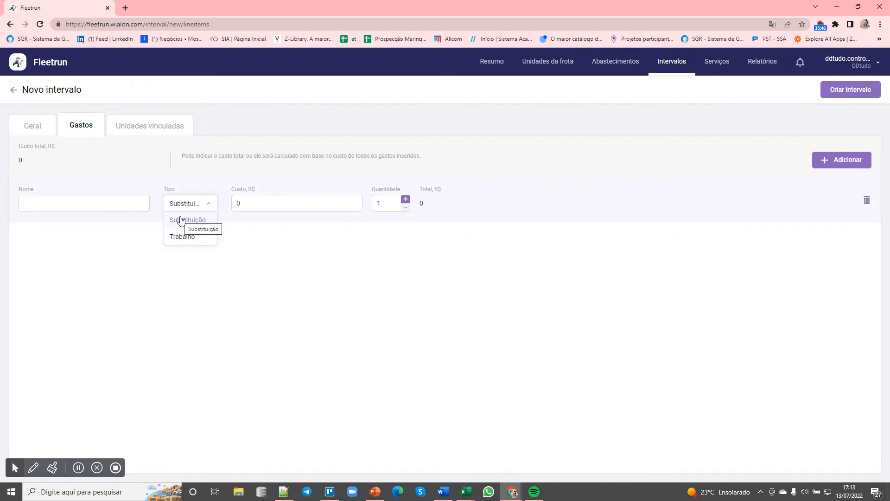
click(181, 220)
Name the expense line EXTRA, keep its type as Substituição, and set its cost to 45 and quantity to 10
click(127, 200)
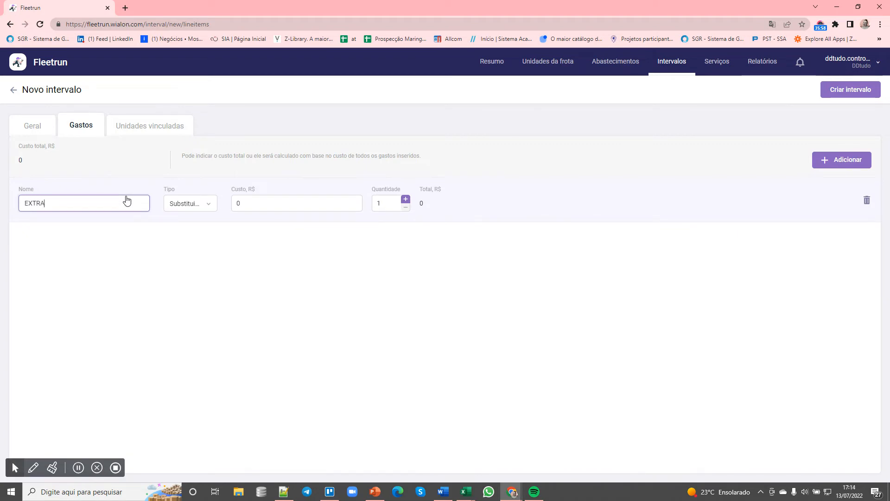
click(276, 199)
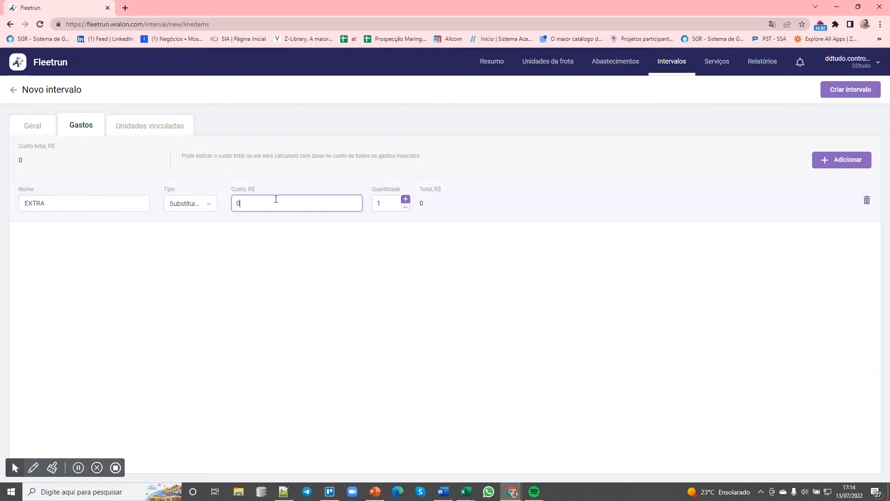
click(206, 204)
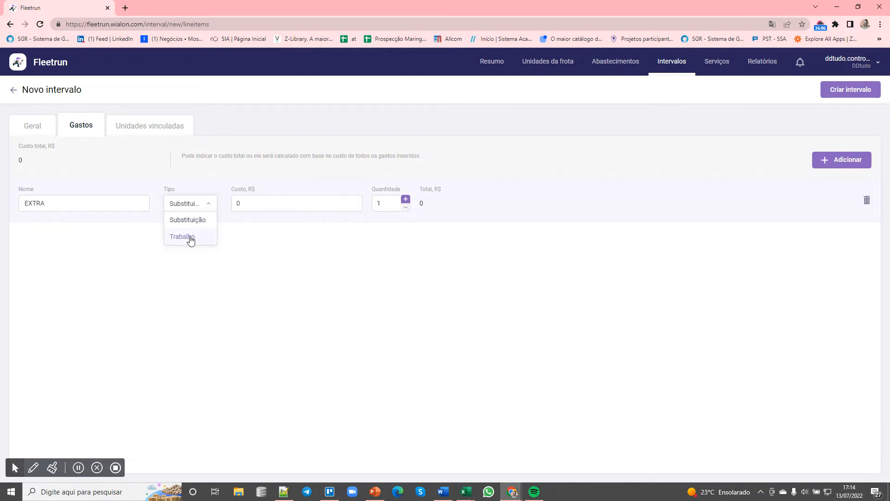
double_click(280, 198)
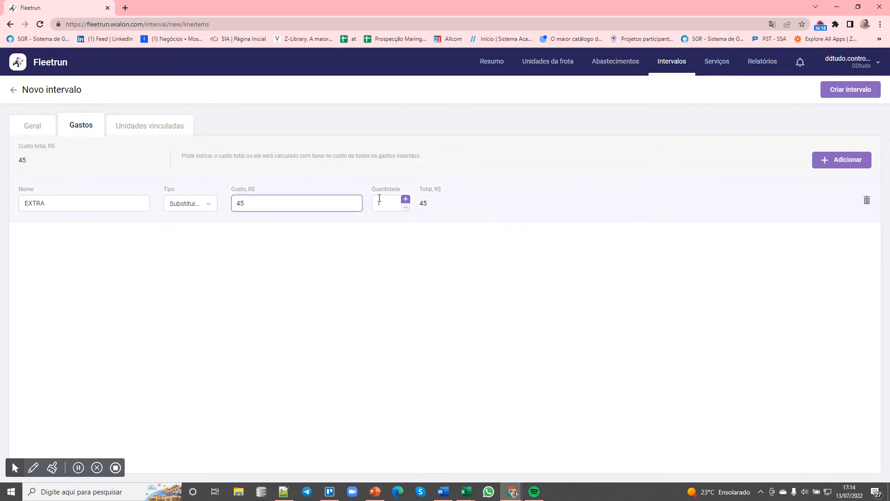
click(194, 203)
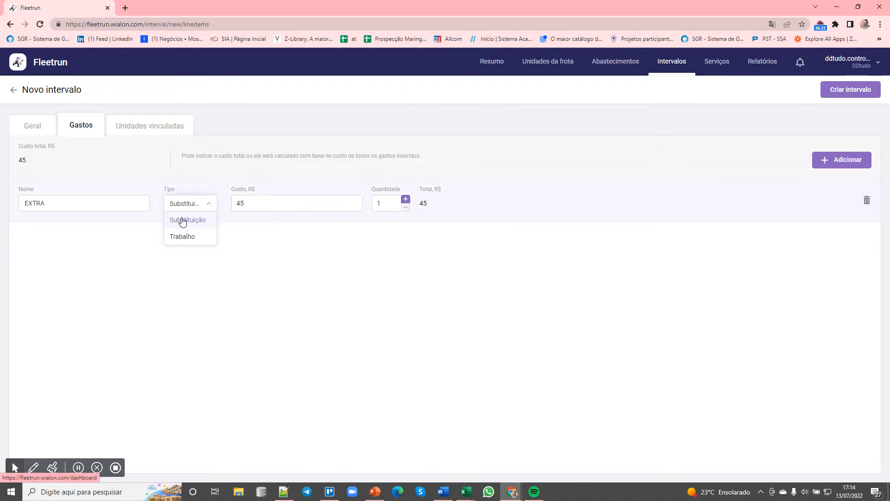
click(324, 246)
double_click(385, 202)
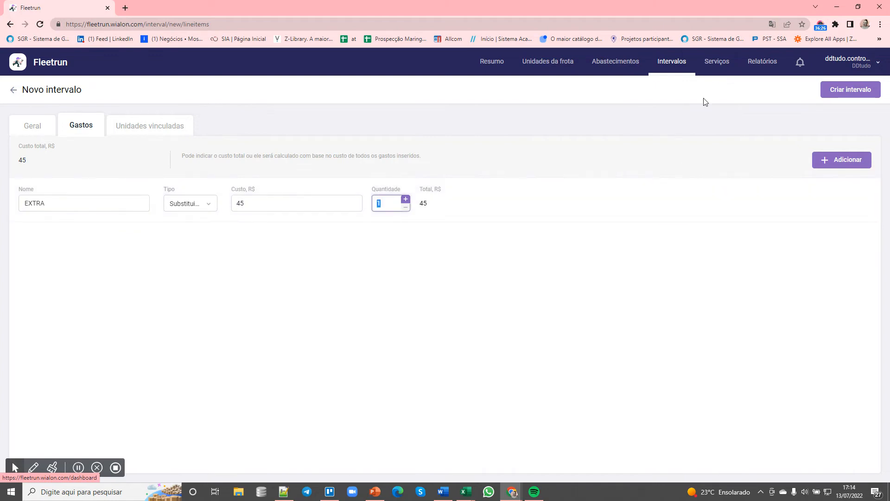
text(10)
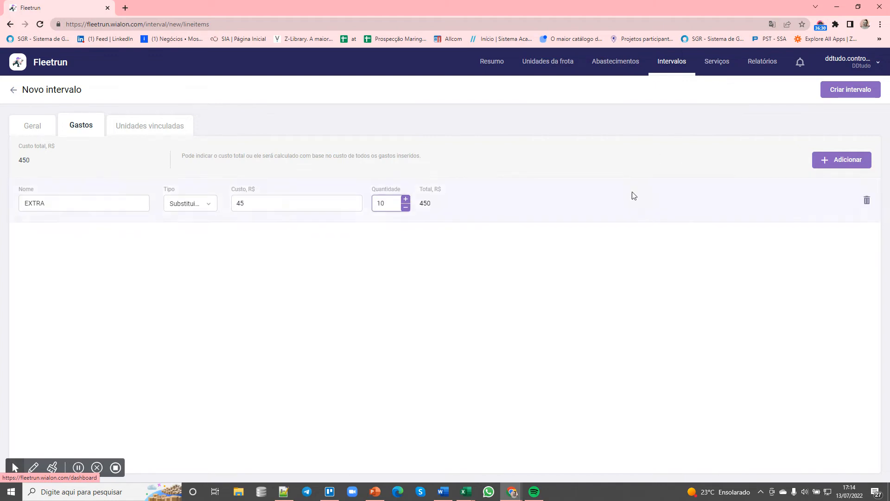
Assign all available units to the new interval
click(118, 133)
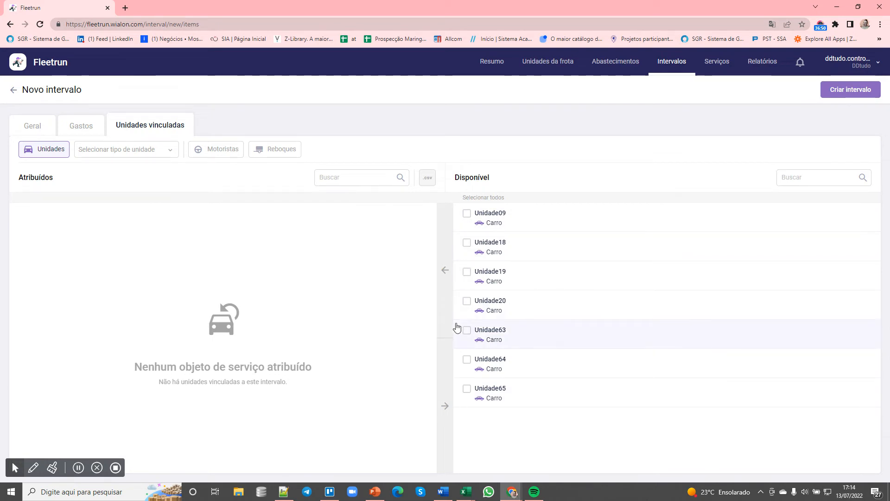
click(469, 198)
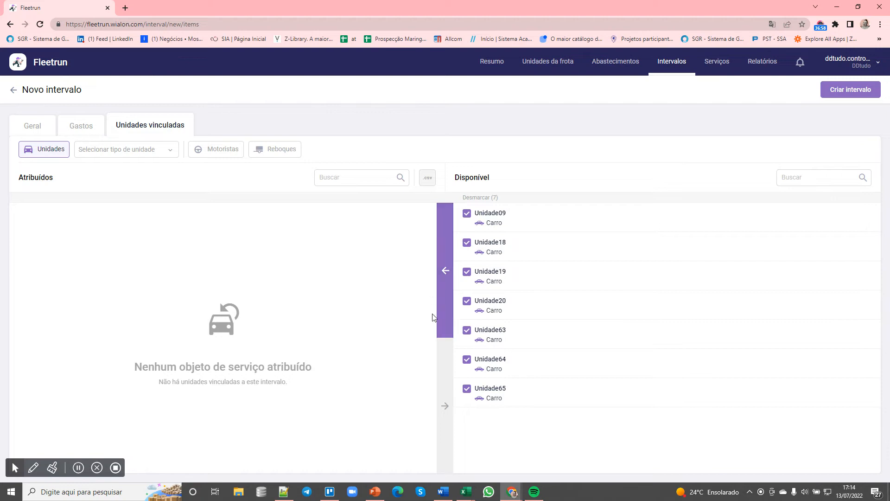
click(448, 297)
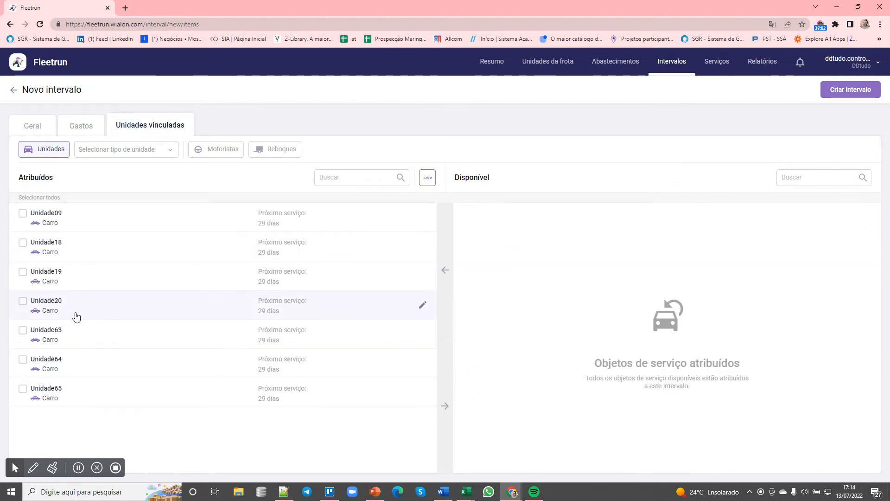
Include drivers among the linkable objects and assign all available drivers to the new interval
click(25, 153)
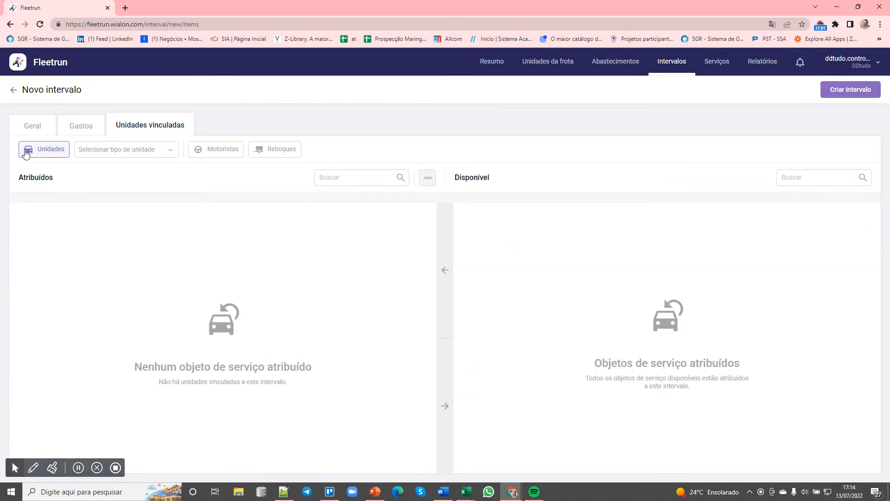
click(226, 156)
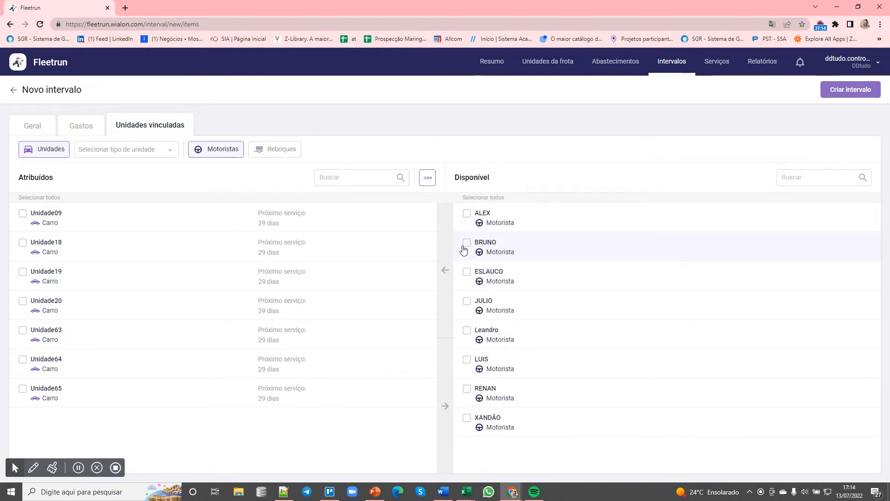
click(469, 201)
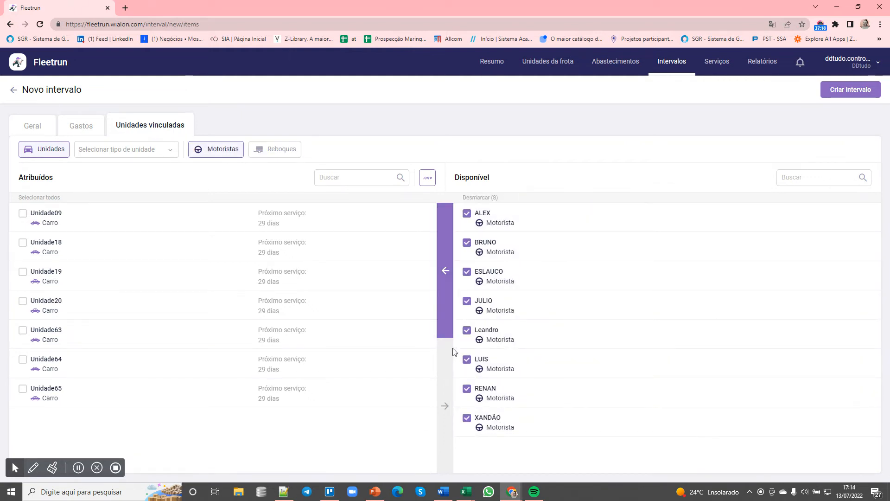
click(445, 305)
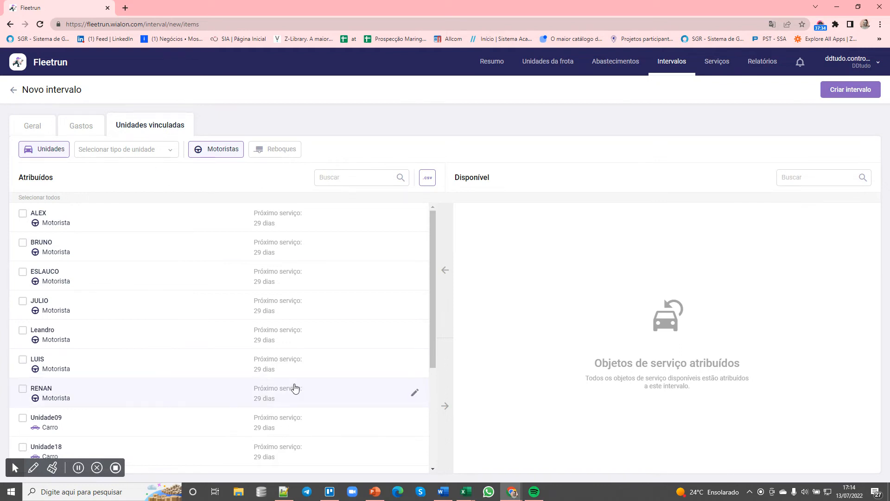
Leave the new interval without creating it and return to the list of intervals
click(14, 90)
click(518, 295)
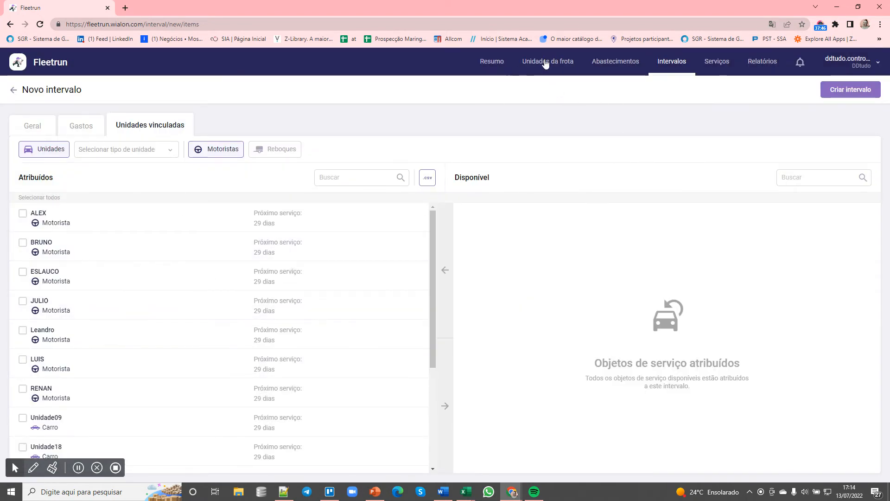
click(673, 65)
click(504, 302)
click(663, 68)
click(558, 297)
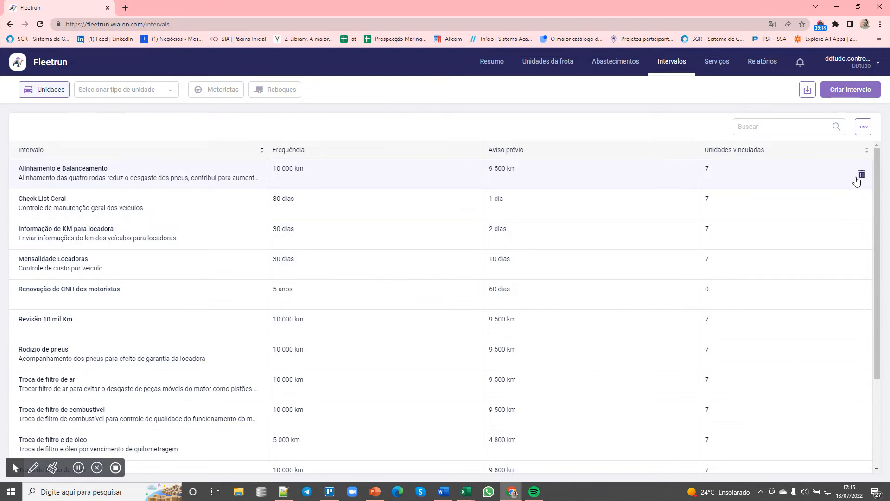
Examine the Alinhamento e Balanceamento interval's frequency, prior warning, total cost and linked units, and return to the interval list
click(730, 174)
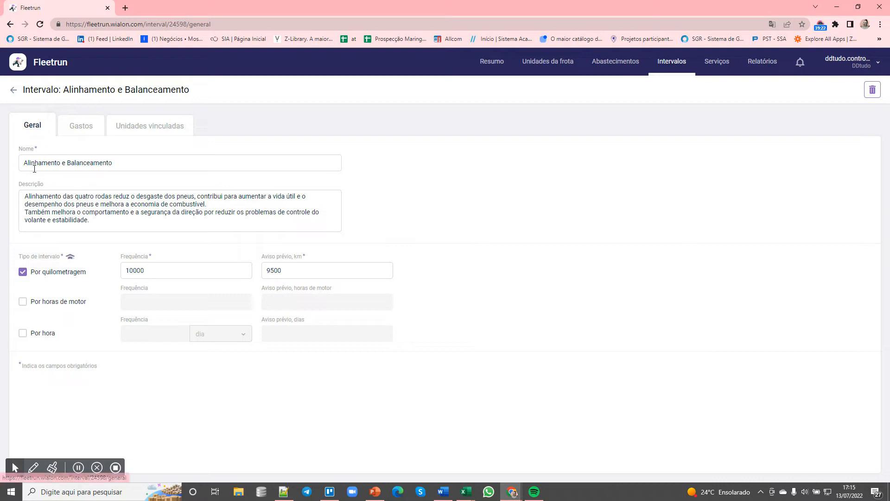
double_click(175, 271)
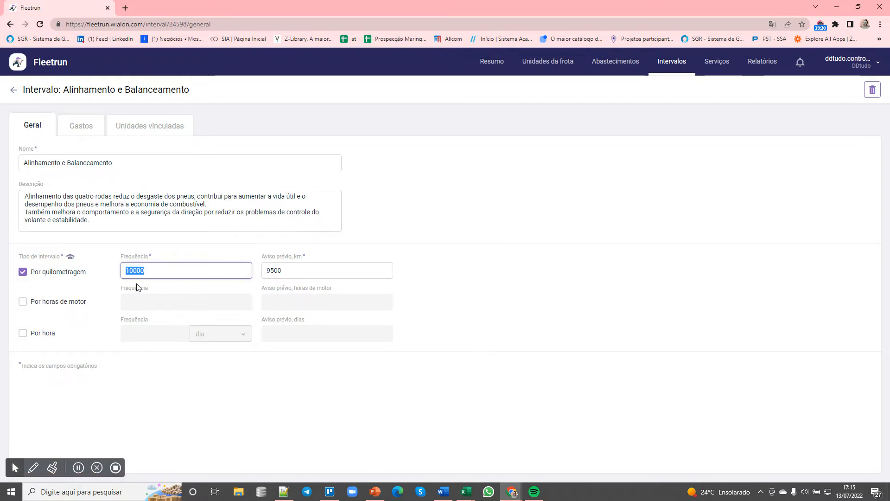
drag(303, 270, 249, 262)
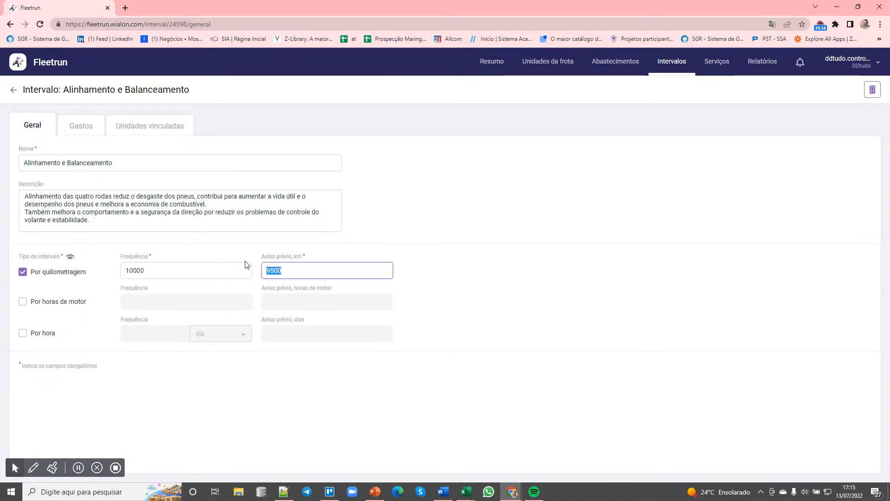
click(322, 358)
click(83, 131)
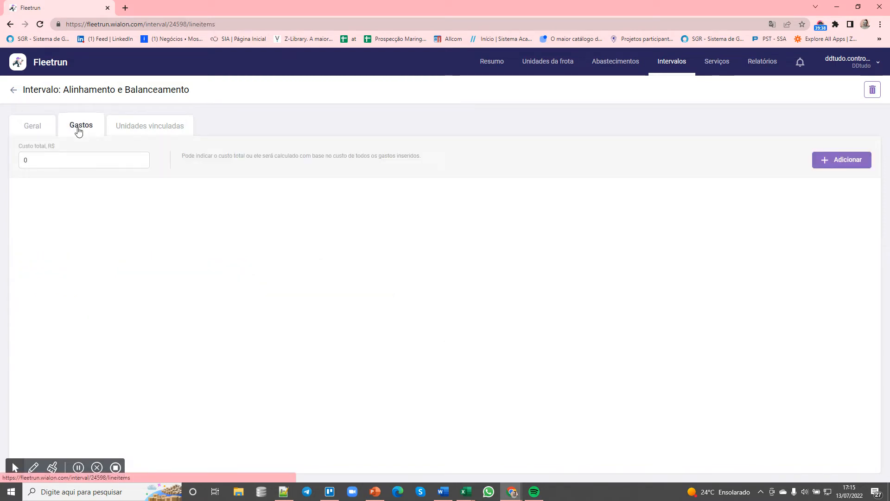
drag(70, 163, 12, 166)
click(169, 131)
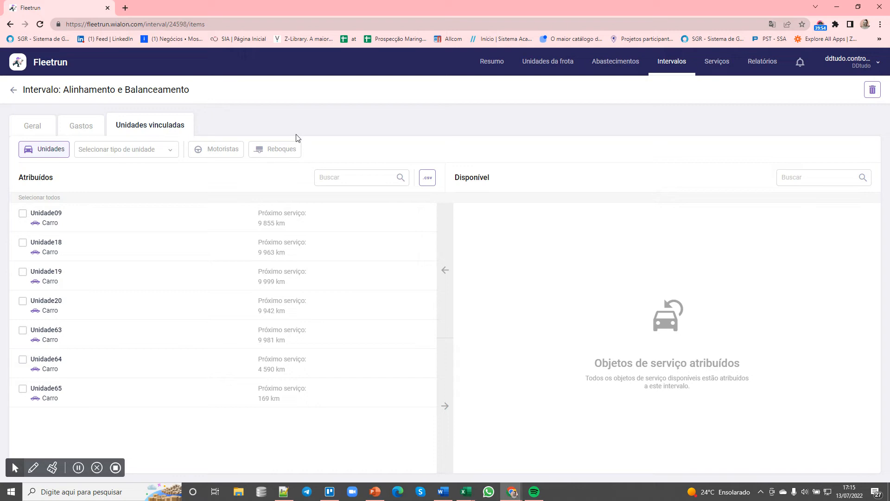
click(14, 90)
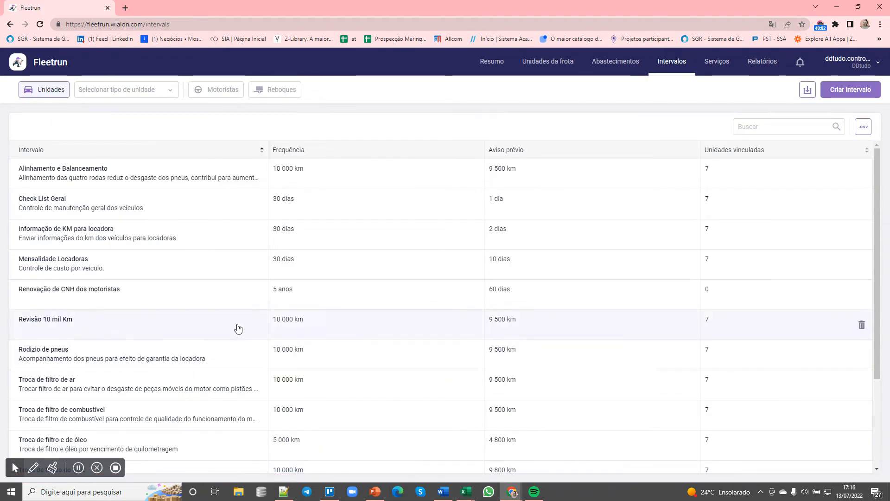
Look through the whole interval list, filter it to drivers only, and show unit intervals together with driver intervals
scroll(149, 367, down, 3)
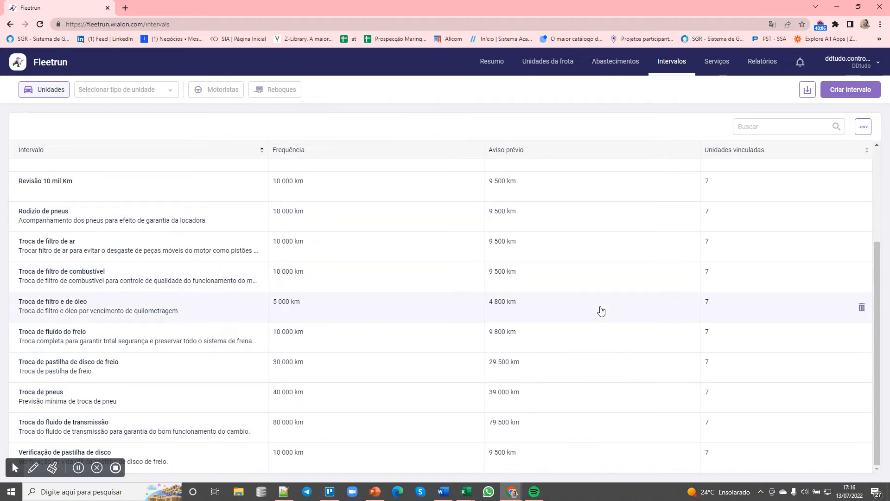
scroll(603, 307, up, 3)
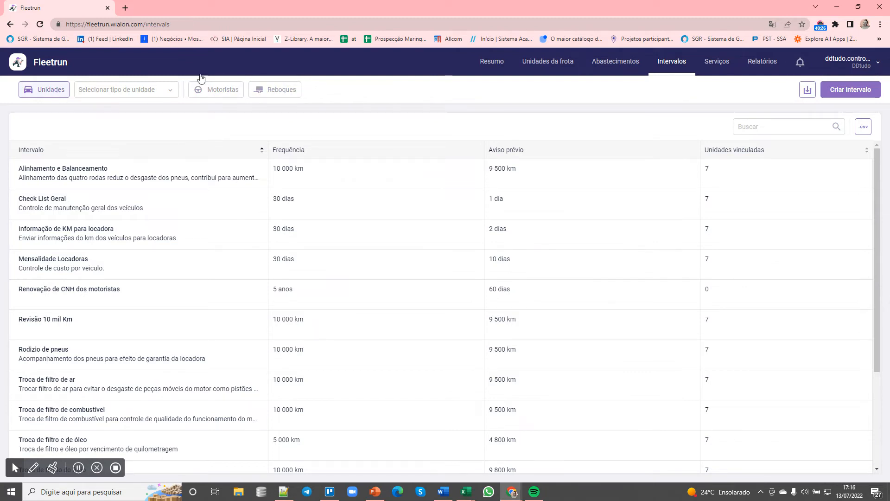
click(48, 91)
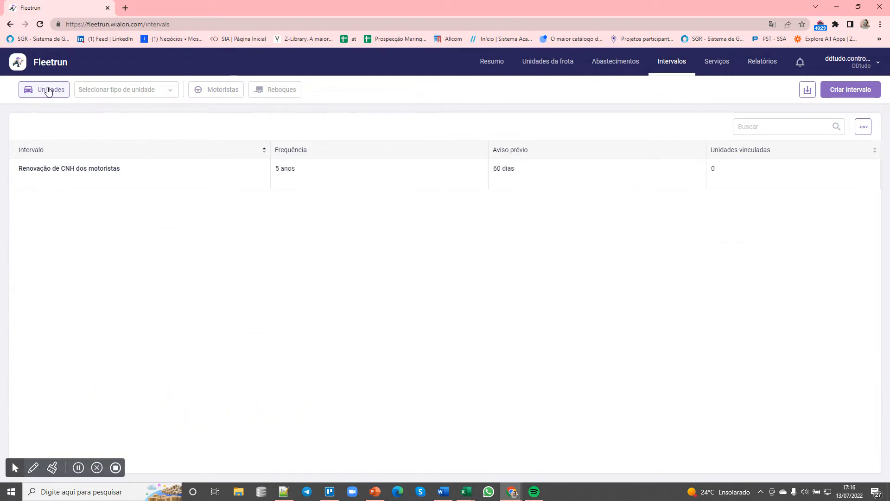
click(205, 95)
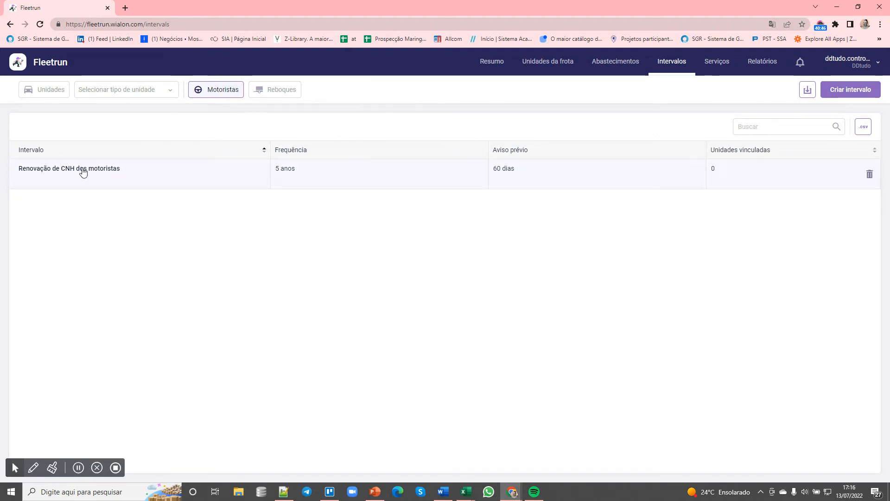
click(48, 94)
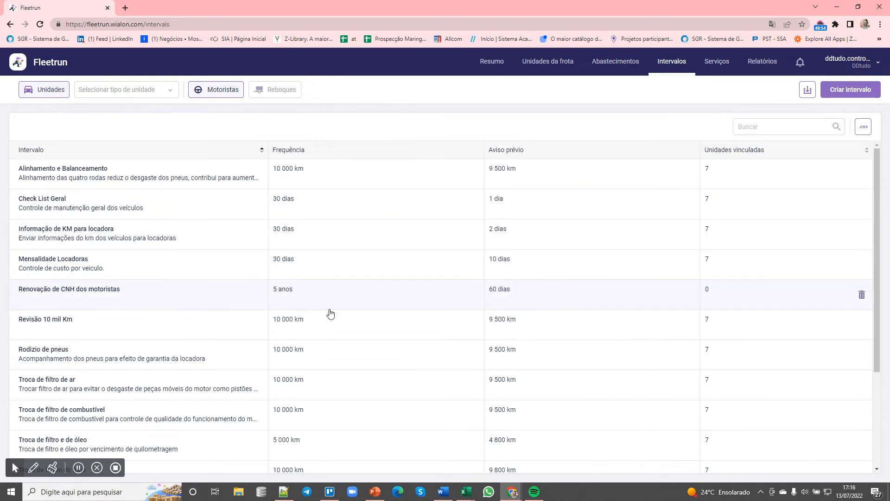
Start a new service in the services section and name it TROCA DE PNEU
click(720, 61)
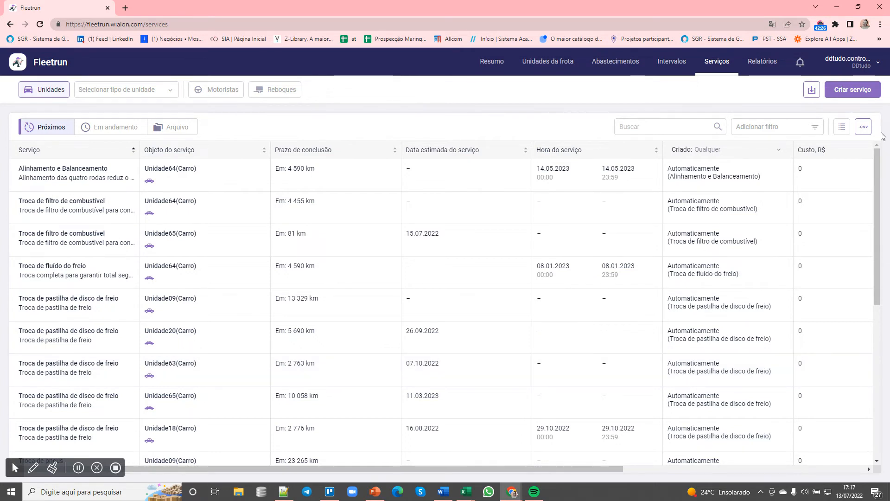
click(857, 90)
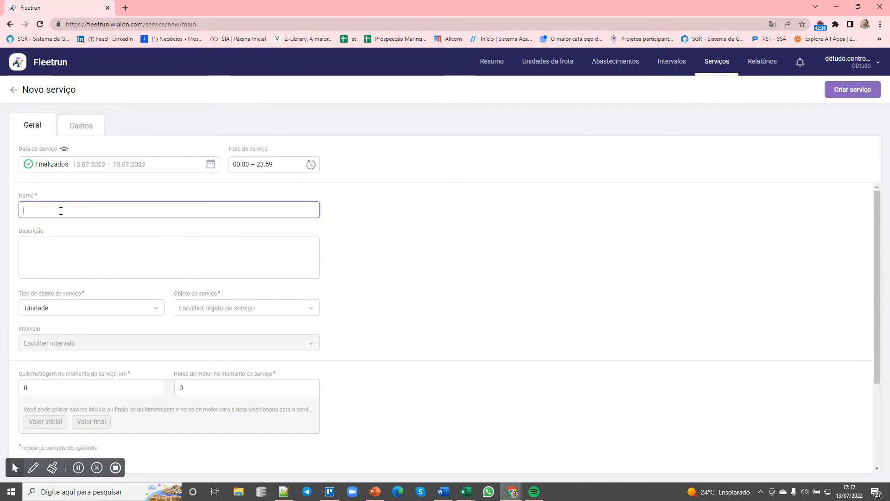
text(TROCA DE PNEU)
Look through the states offered for the service date, keeping Finalizados
click(107, 170)
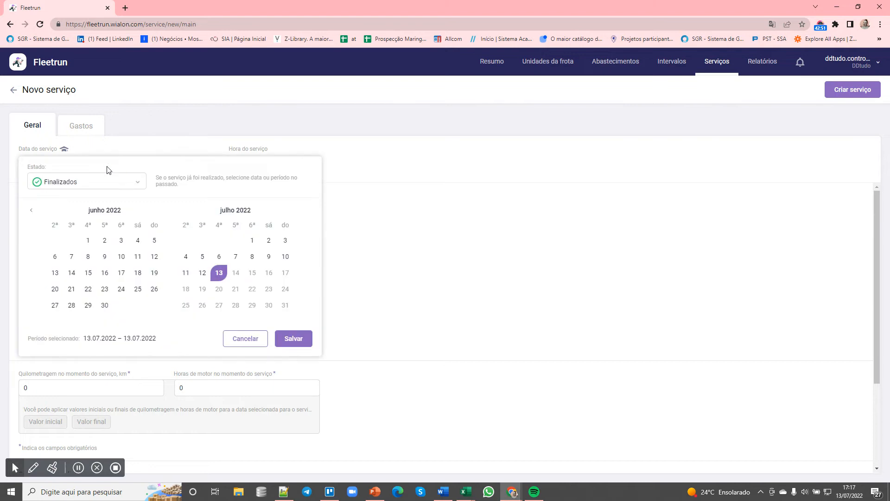
click(56, 183)
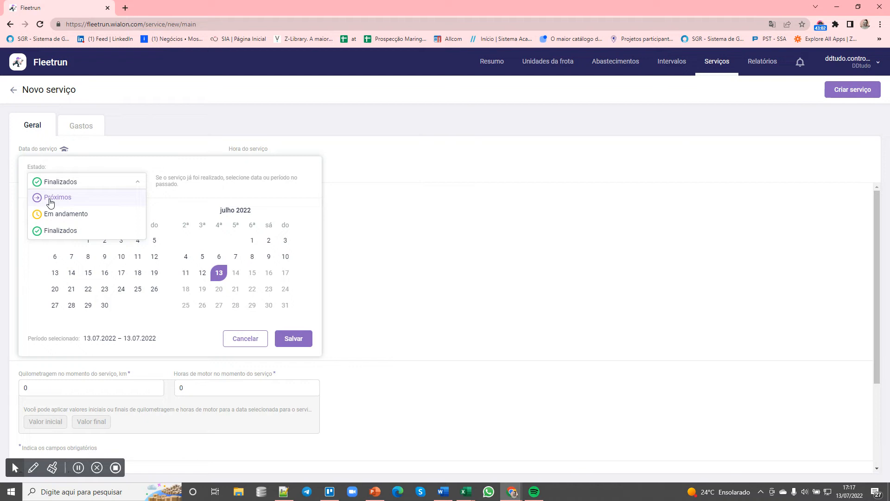
click(531, 335)
click(52, 267)
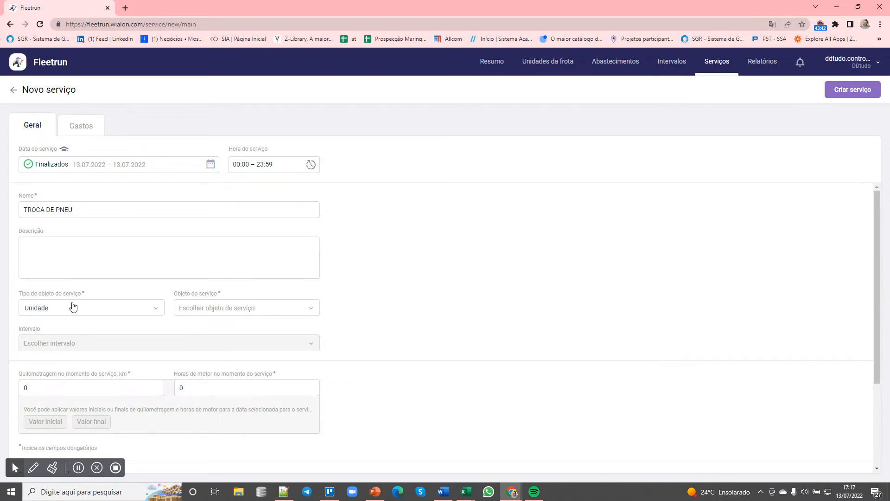
Look through the service object types, keeping Unidade, and the units offered as service object without choosing one
click(73, 312)
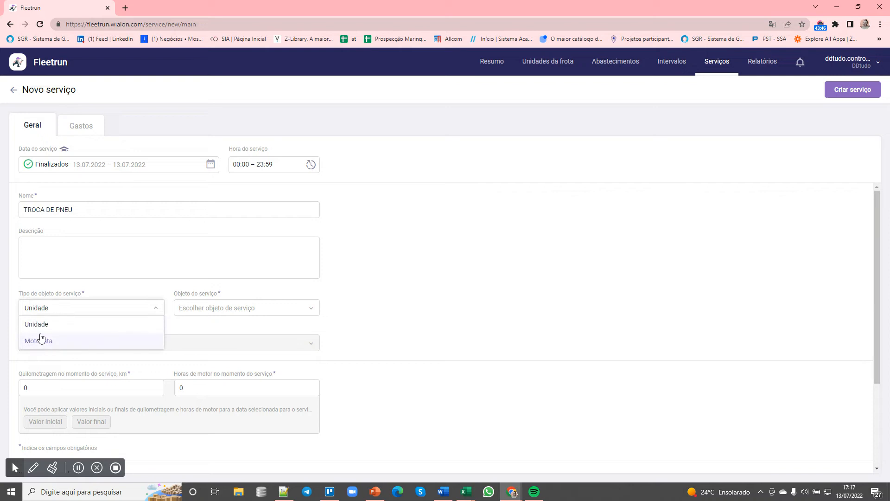
click(396, 307)
click(258, 310)
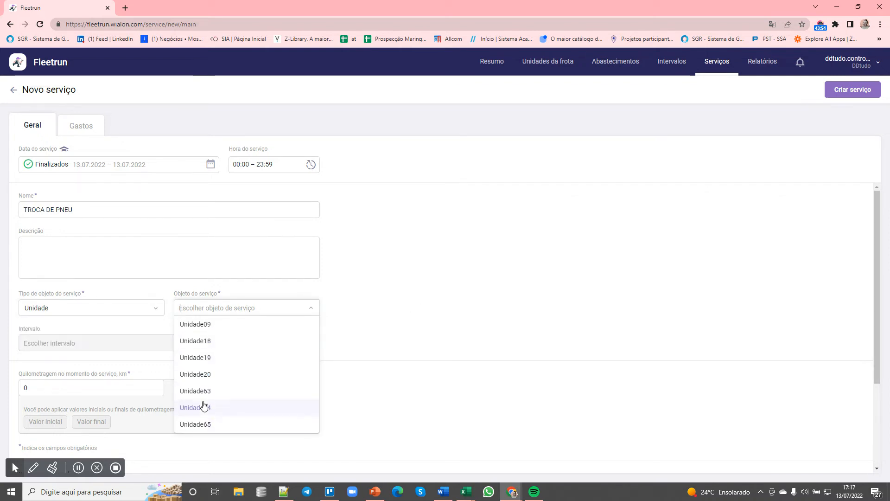
click(448, 376)
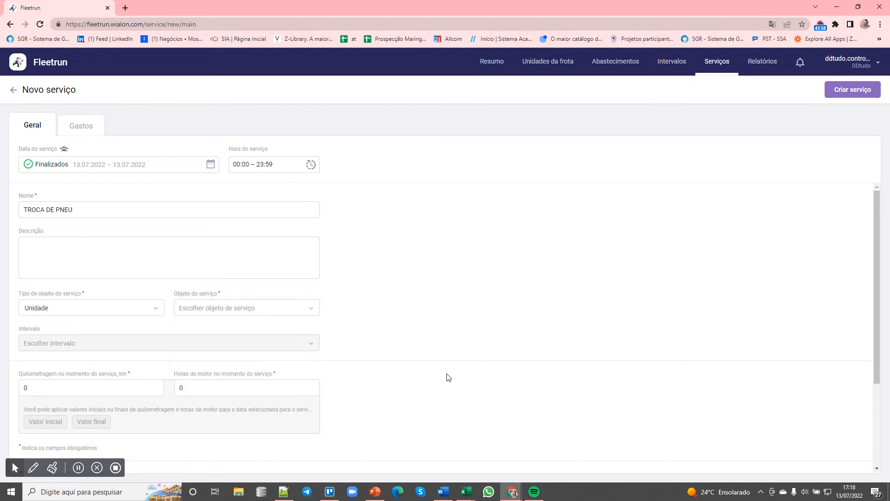
Look over the mileage and Oficina fields of the new service and choose POSTO 1 as its POSTO COMBUSTIVEL
click(77, 392)
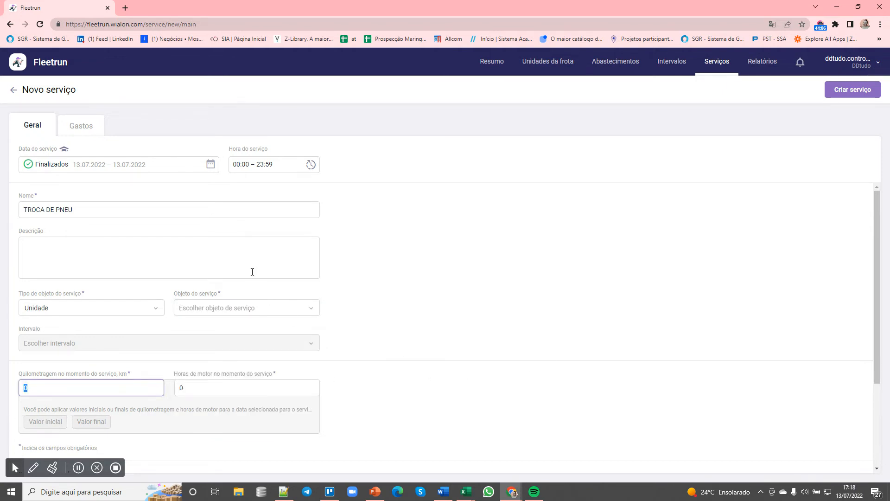
scroll(253, 274, down, 3)
click(29, 347)
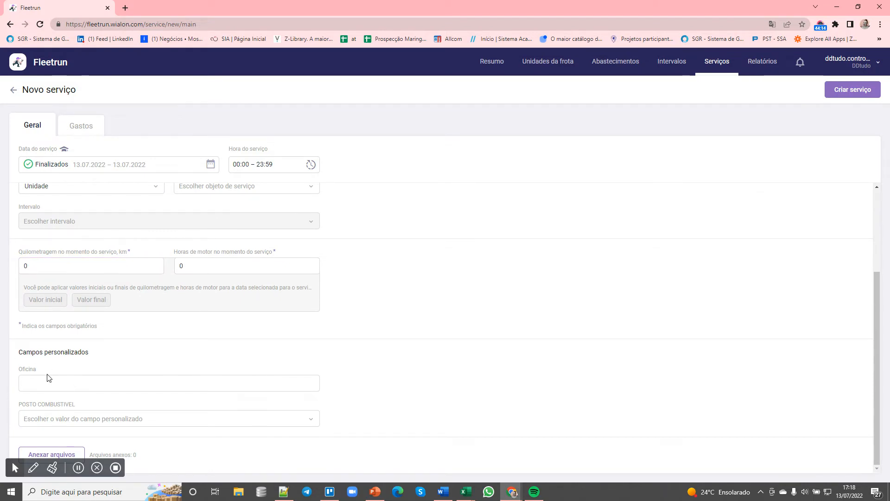
click(60, 384)
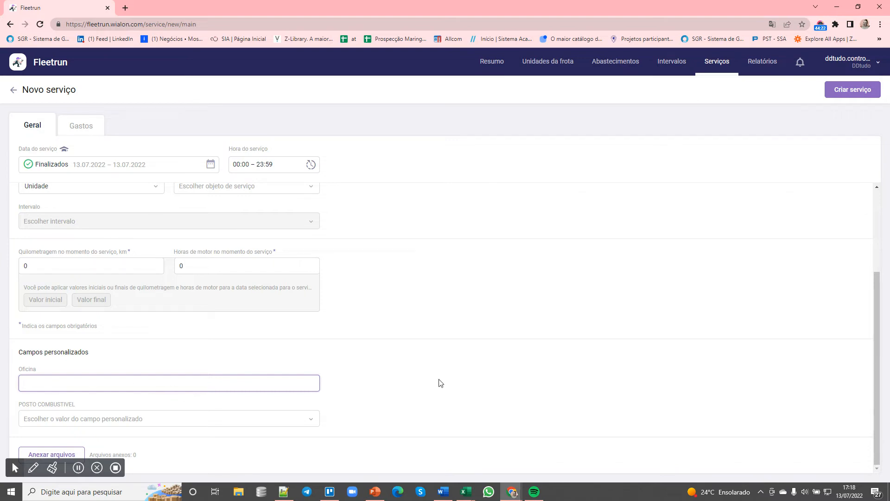
click(217, 420)
click(77, 421)
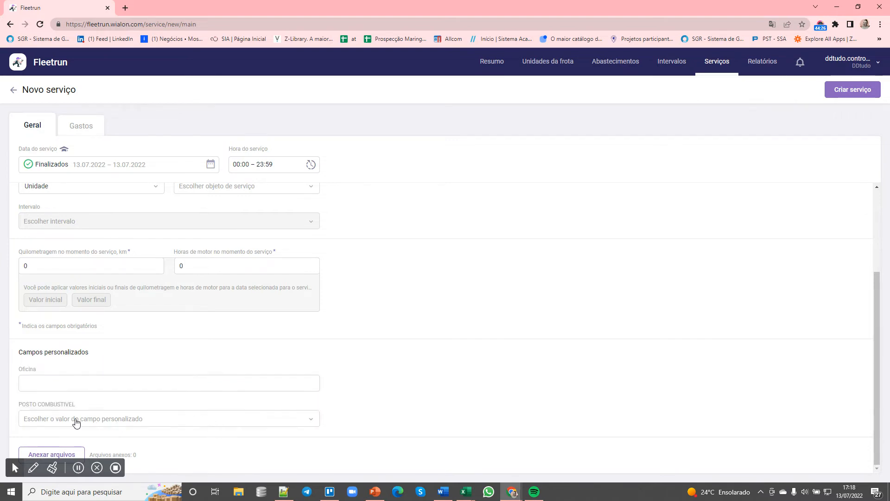
click(76, 422)
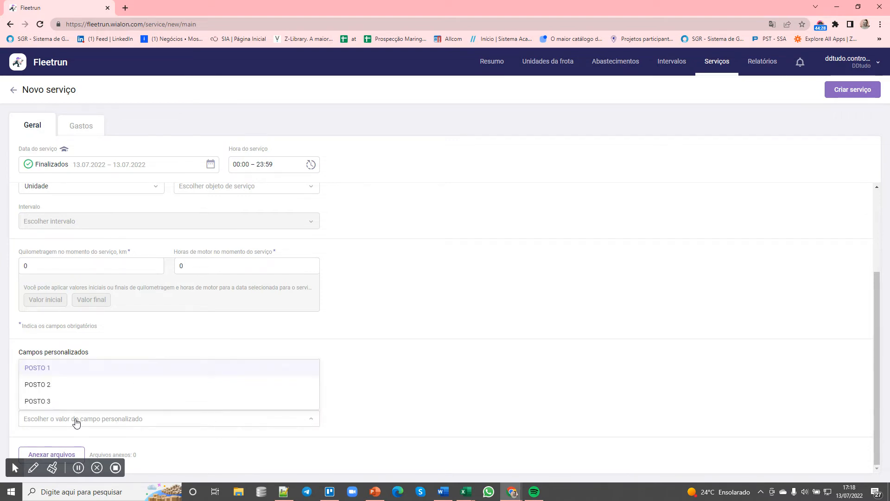
click(66, 376)
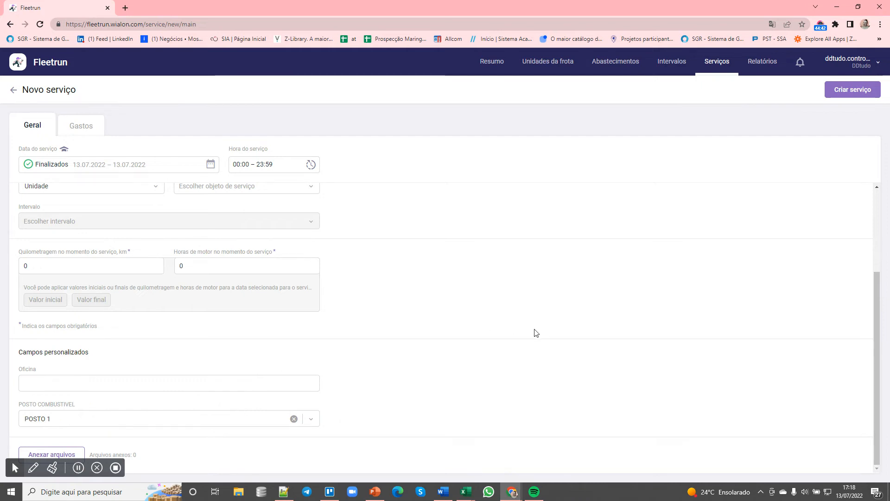
Bring up the file selection for attaching files to the service and close it without attaching anything
click(32, 453)
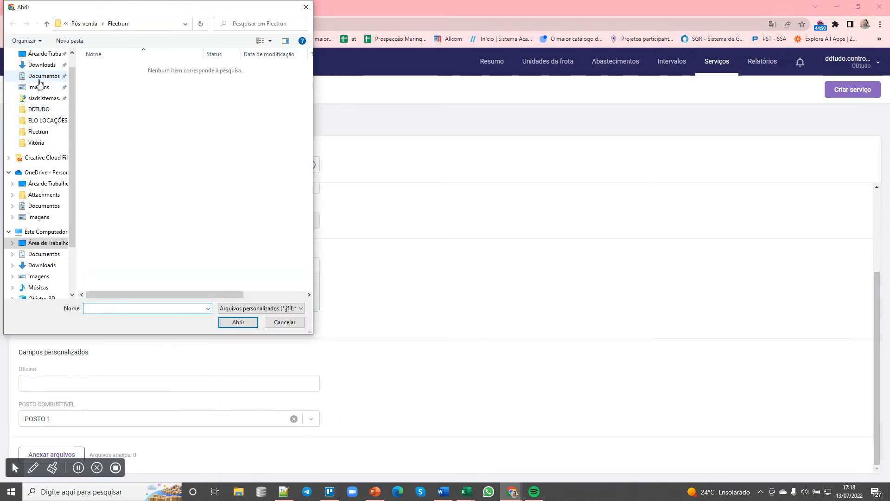
scroll(38, 85, up, 2)
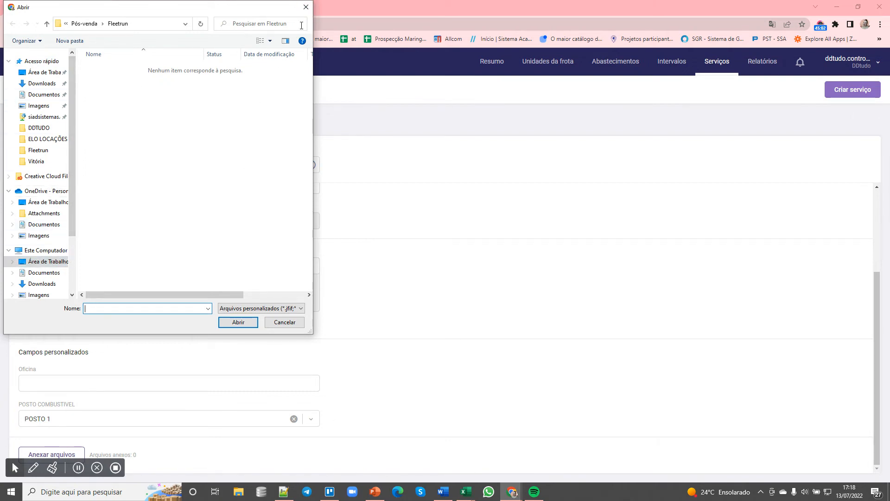
click(306, 7)
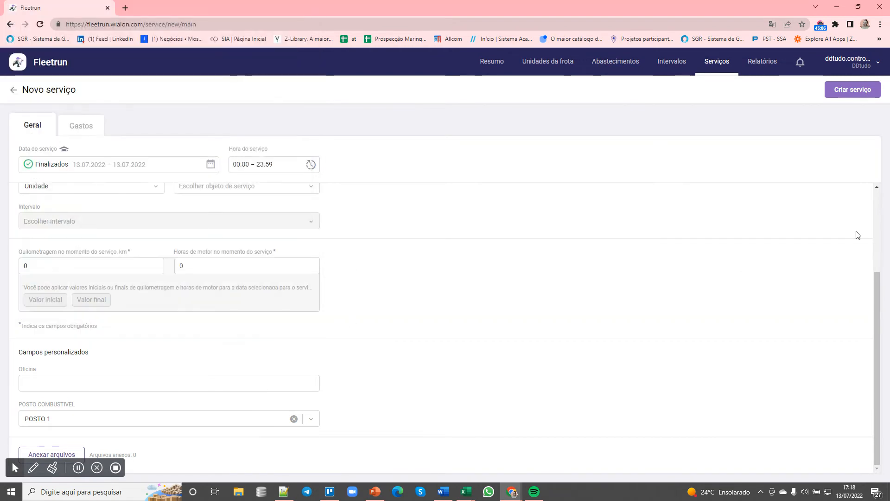
Add a blank expense line to the new service and look through its expense types, keeping Substituição
click(81, 131)
click(46, 160)
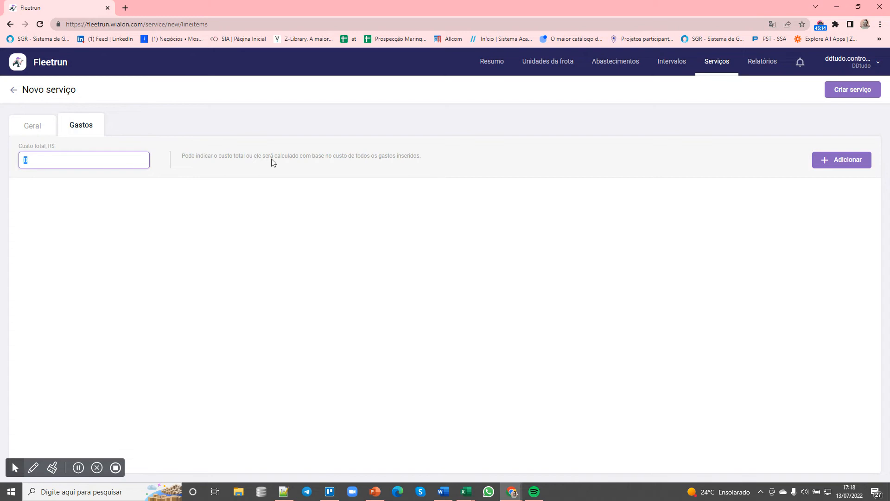
click(833, 163)
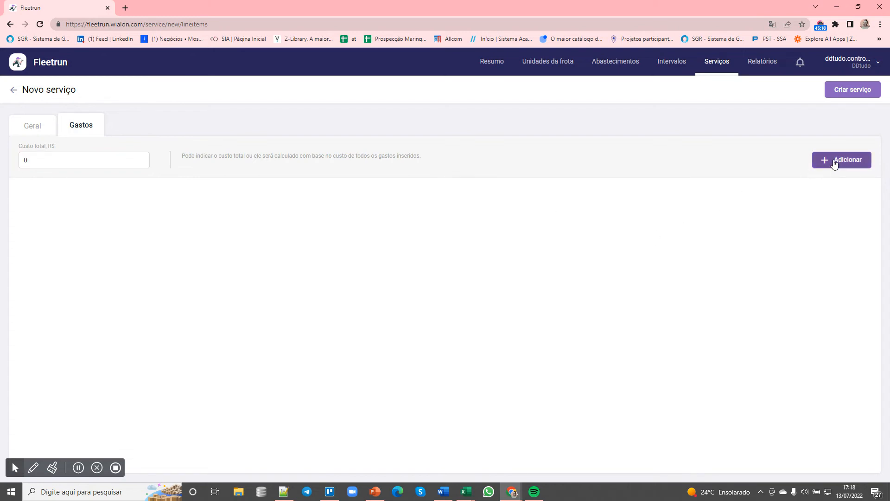
click(78, 209)
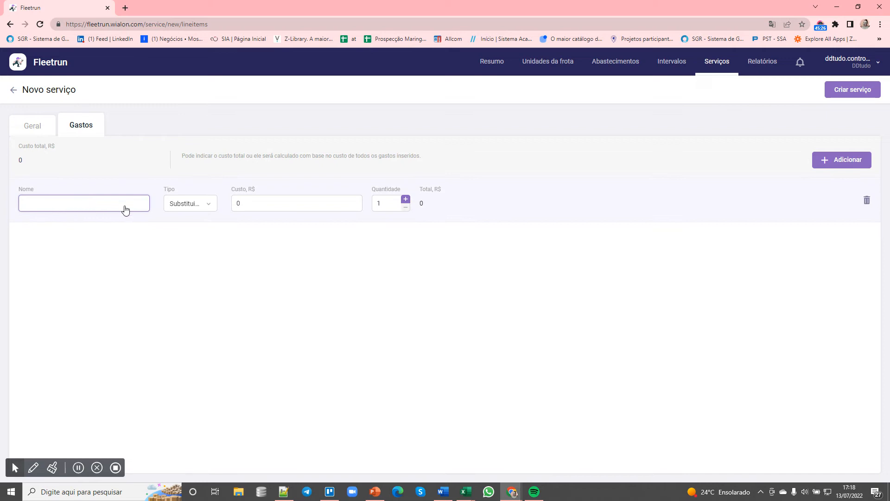
click(199, 204)
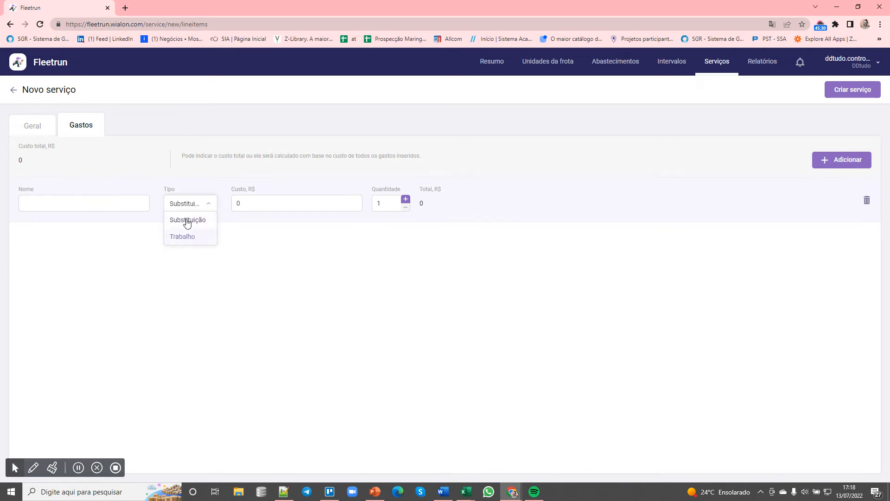
click(266, 202)
click(350, 287)
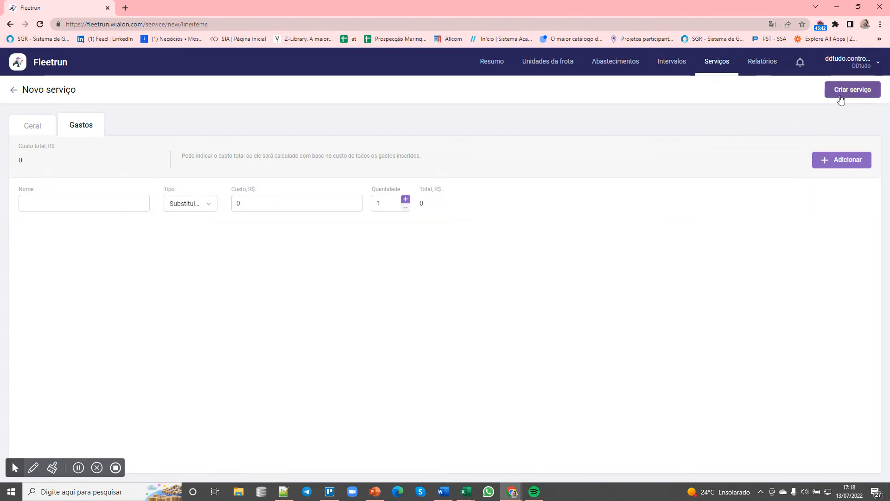
Discard the unsaved new service and return to the services list
click(13, 90)
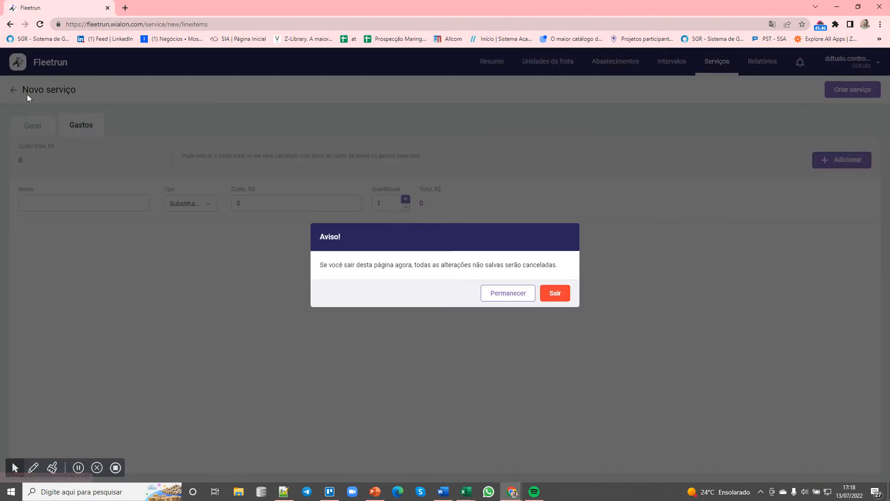
click(517, 296)
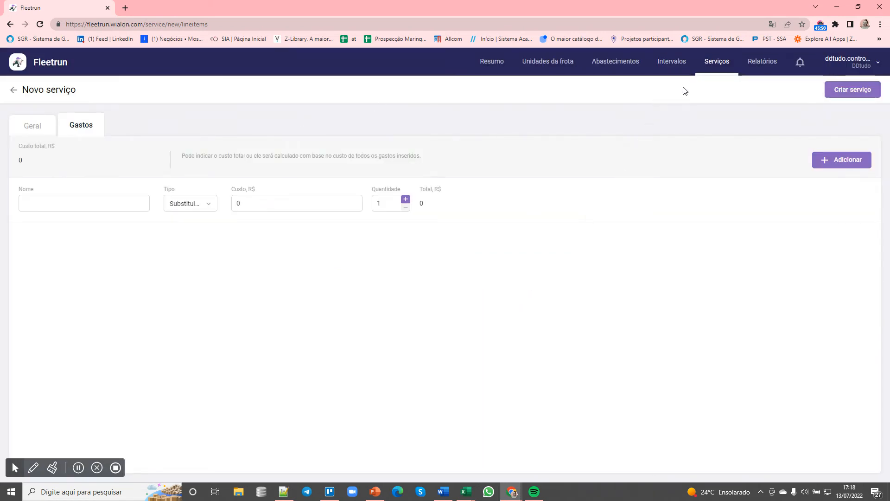
click(716, 60)
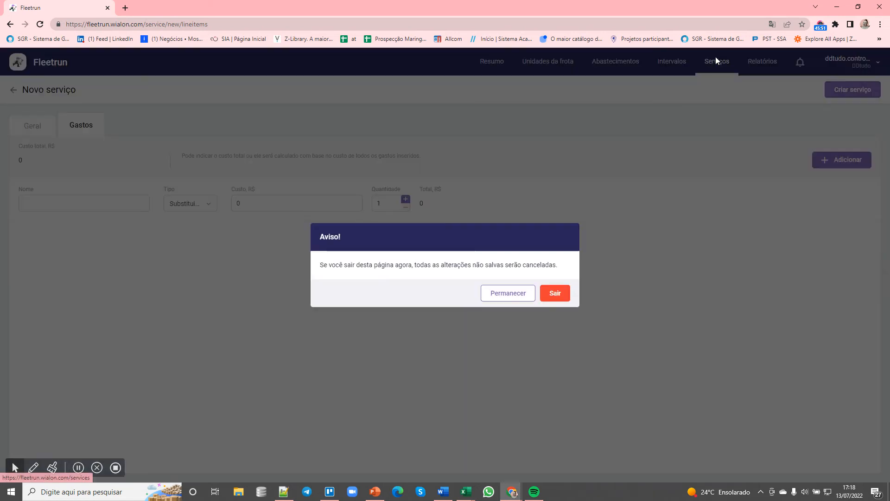
click(554, 294)
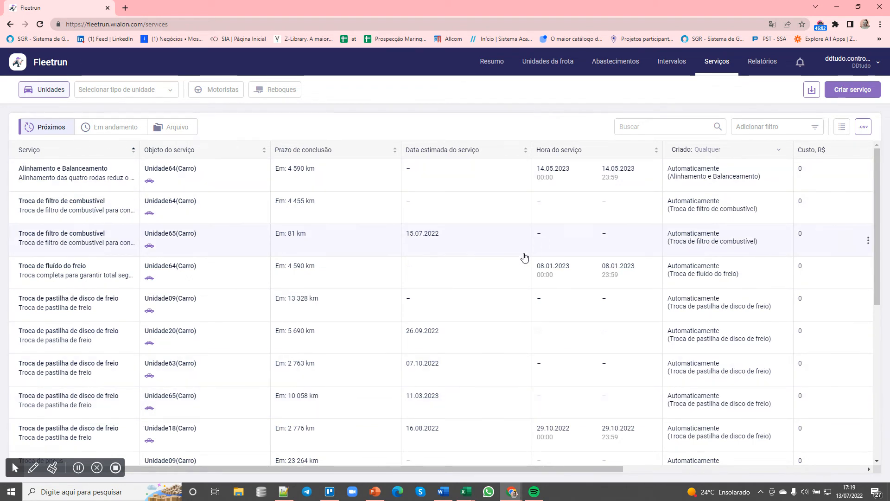
Look through the upcoming services, compare with the interval list, and locate the service import option
scroll(524, 257, down, 3)
scroll(533, 294, up, 3)
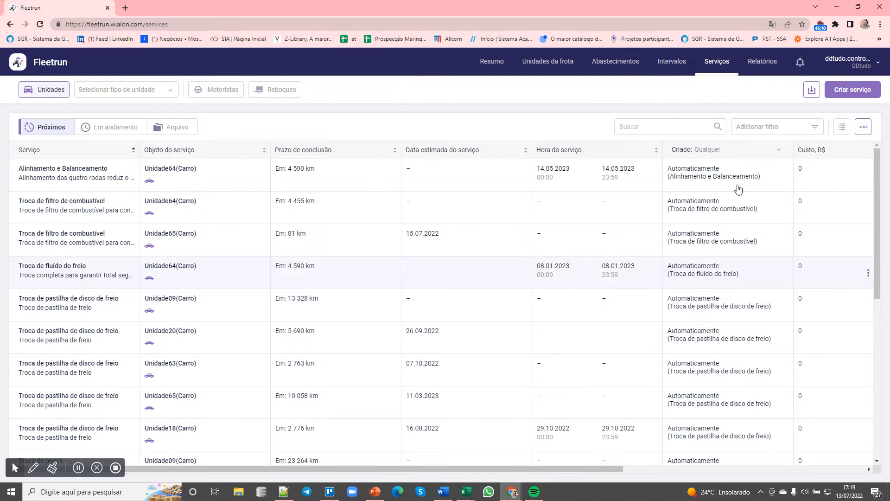
click(668, 62)
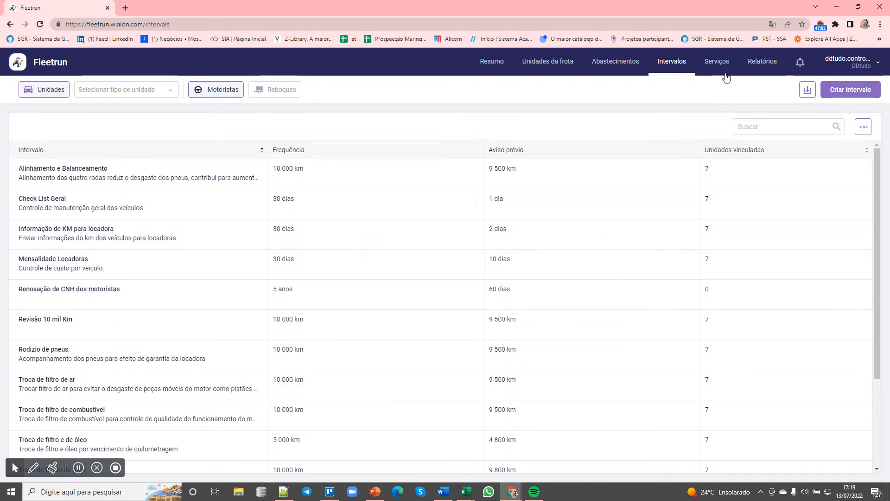
click(717, 62)
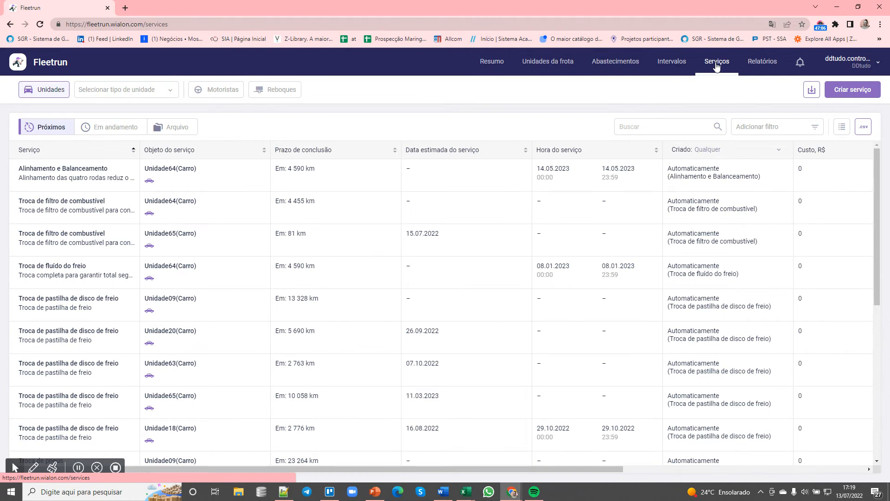
mouse_move(379, 231)
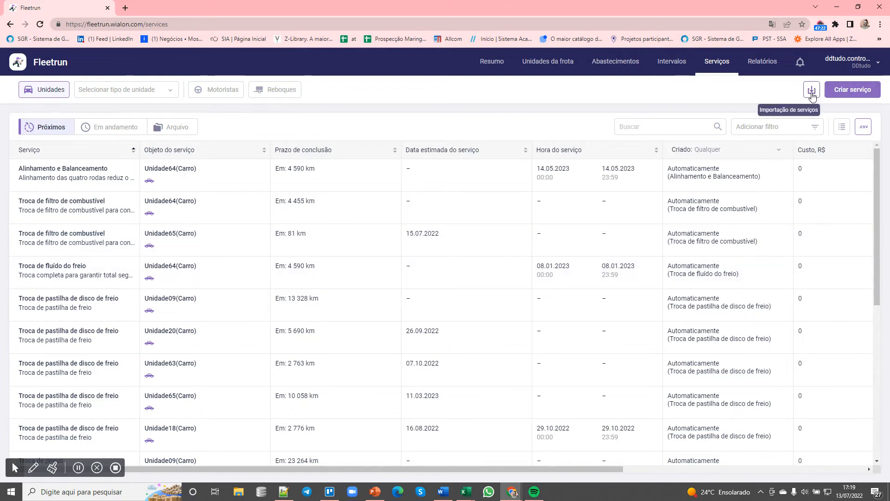
Load Modelo de planilha de intervalos Fleetrun.xlsx into the interval import with the date format DD.MM.YYYY
click(668, 67)
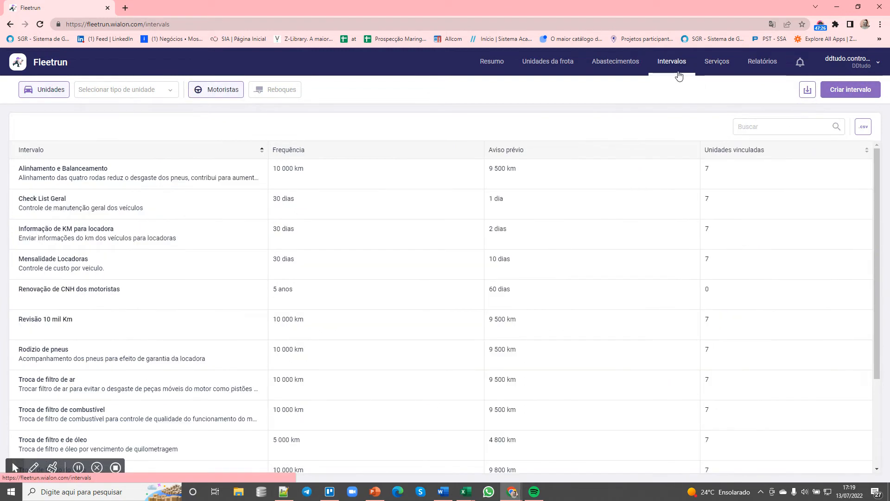
click(808, 91)
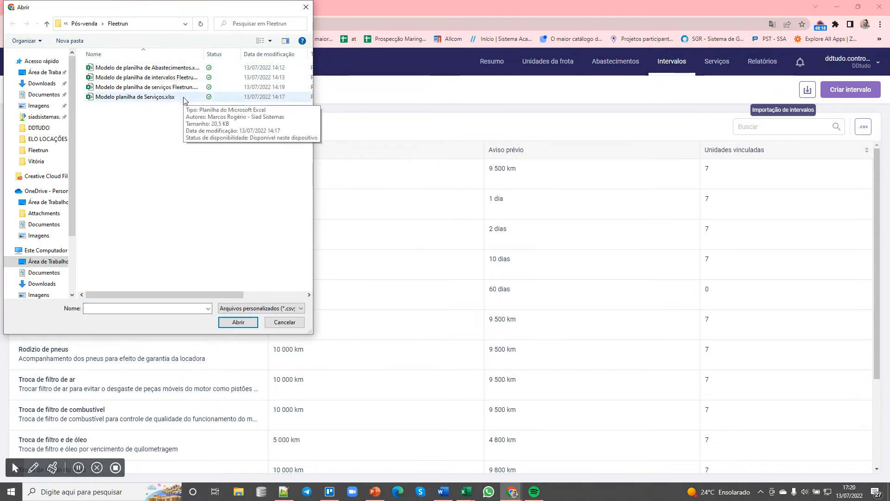
click(178, 79)
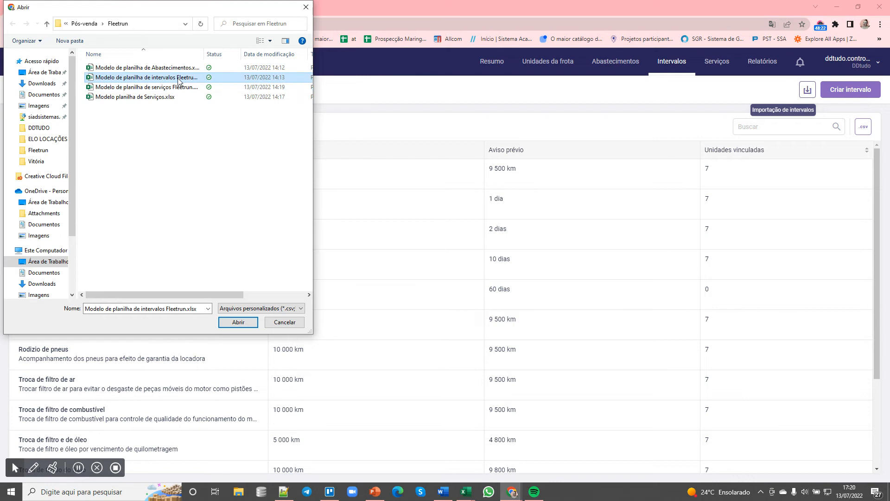
click(237, 320)
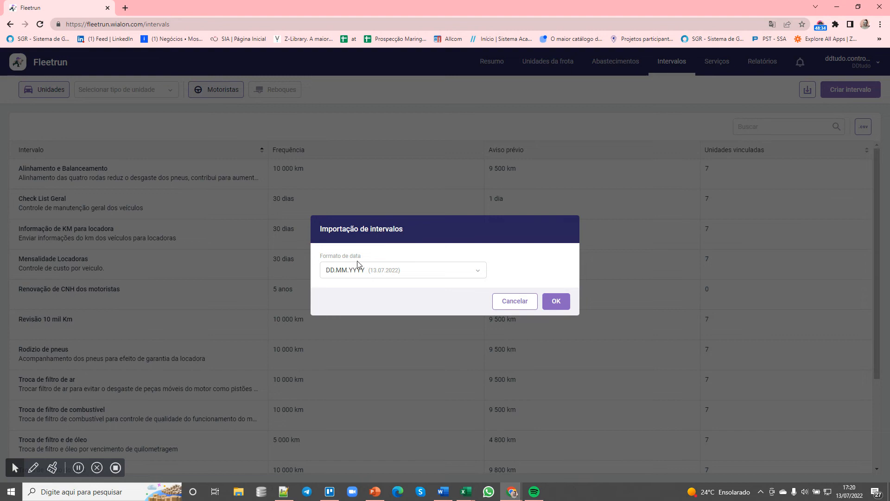
click(353, 278)
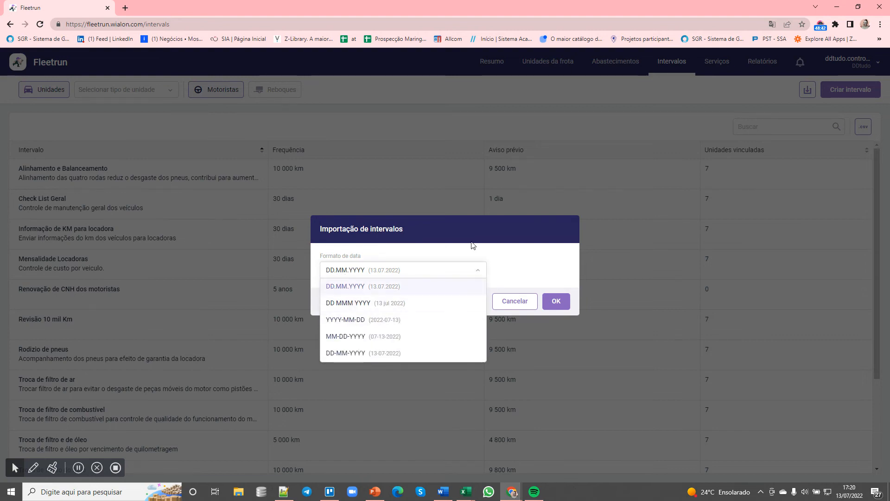
click(528, 264)
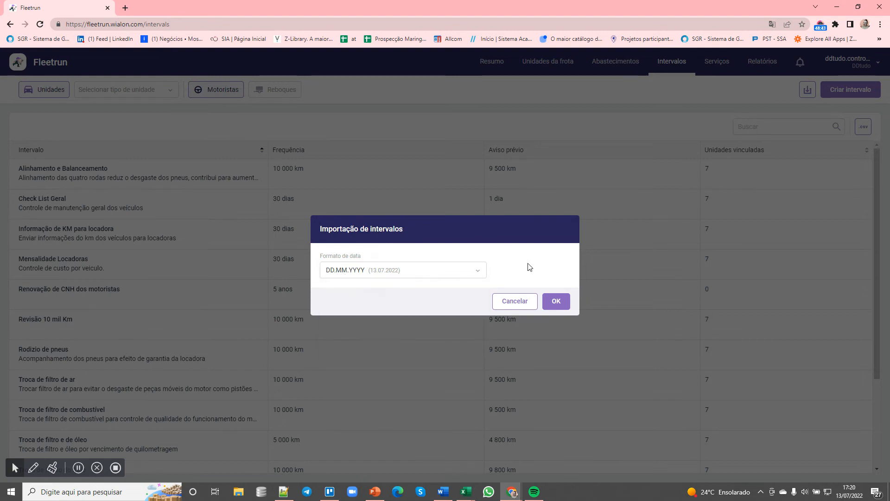
click(556, 302)
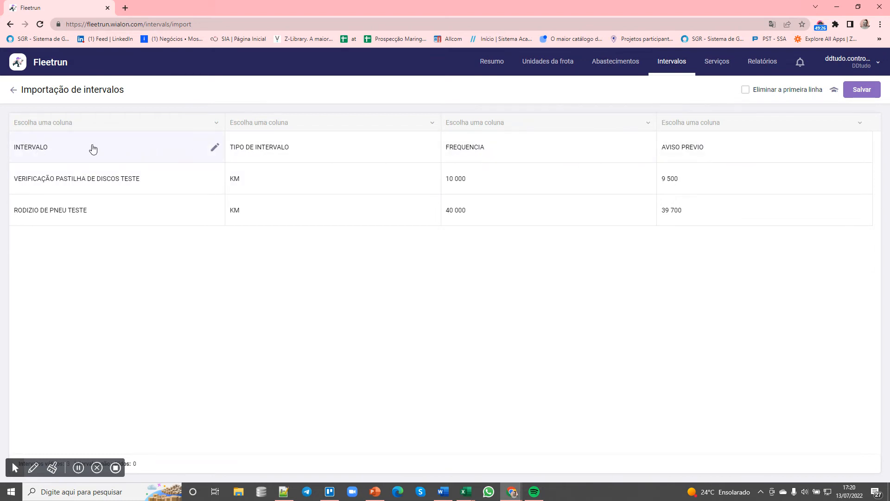
Map the first column of the imported interval sheet to the Intervalo field
click(28, 126)
click(323, 341)
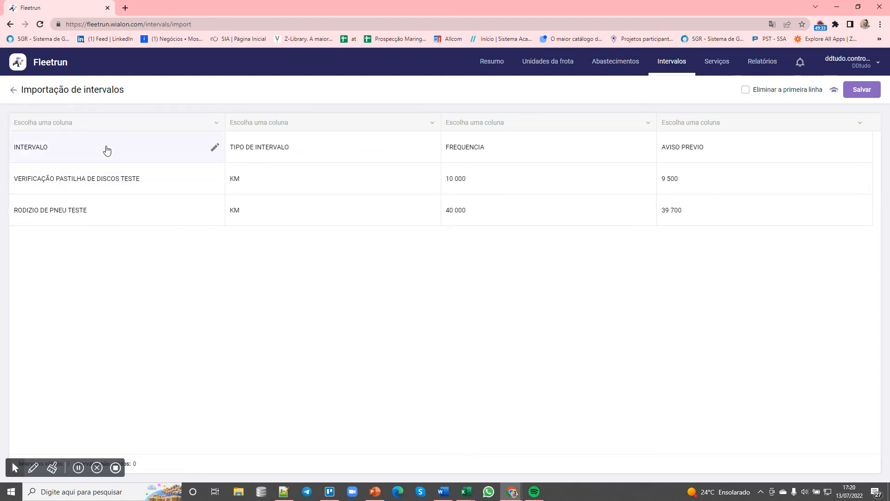
click(81, 129)
click(76, 297)
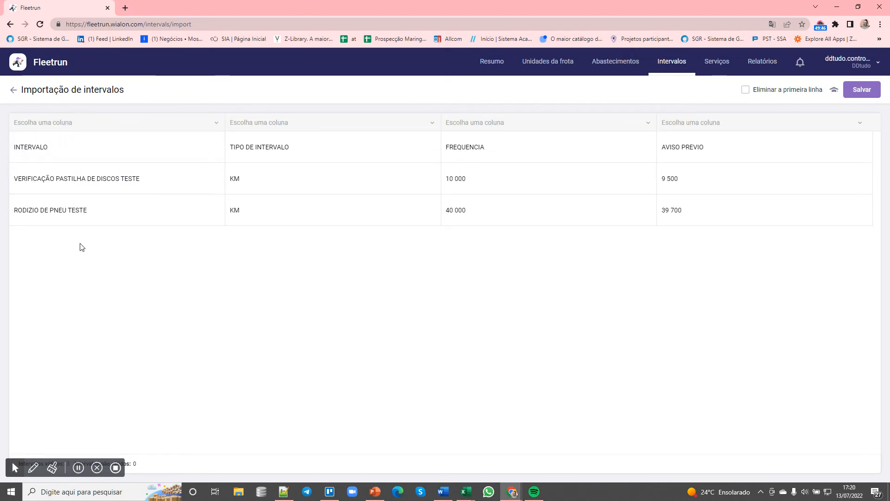
click(62, 129)
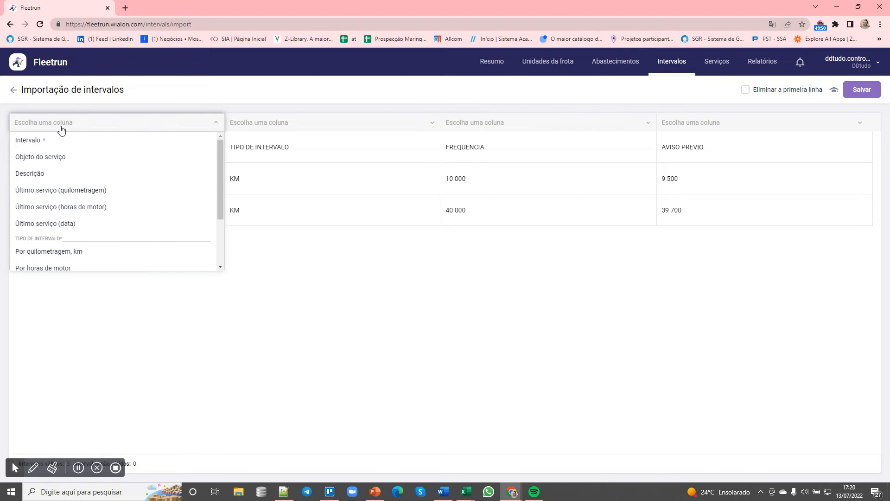
click(22, 148)
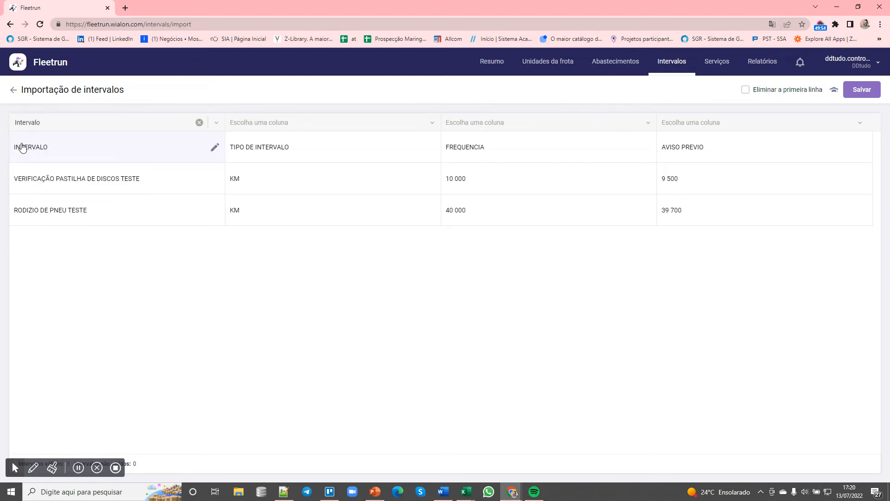
Map the second column of the imported interval sheet to Por quilometragem, km
click(319, 130)
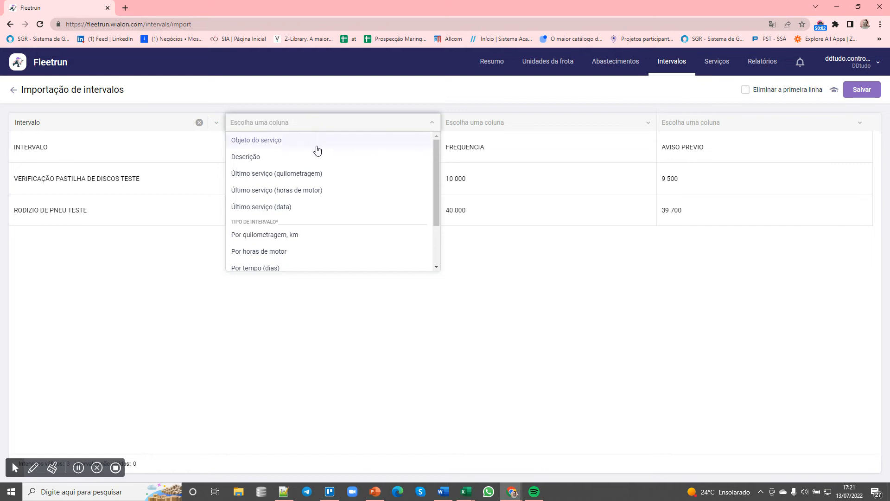
click(428, 422)
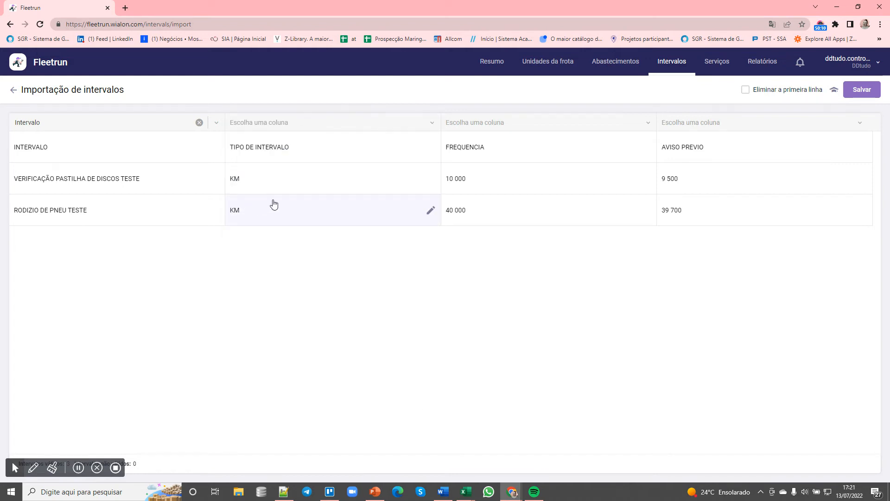
click(386, 134)
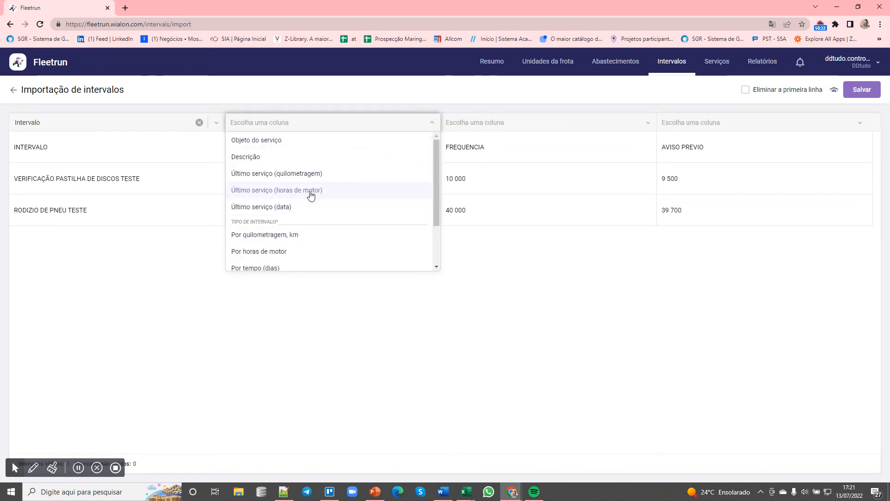
click(245, 237)
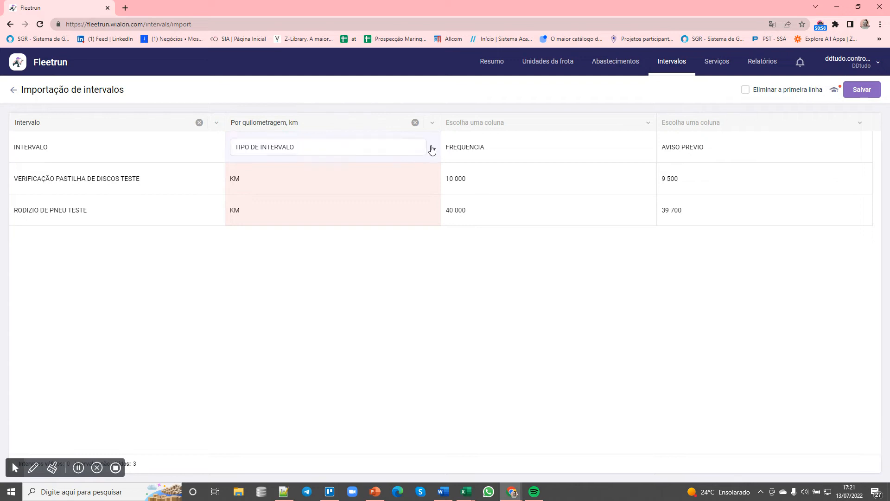
Set the mileage value to 30 for VERIFICAÇÃO PASTILHA DE DISCOS TESTE and 20 for RODIZIO DE PNEU TESTE
click(300, 181)
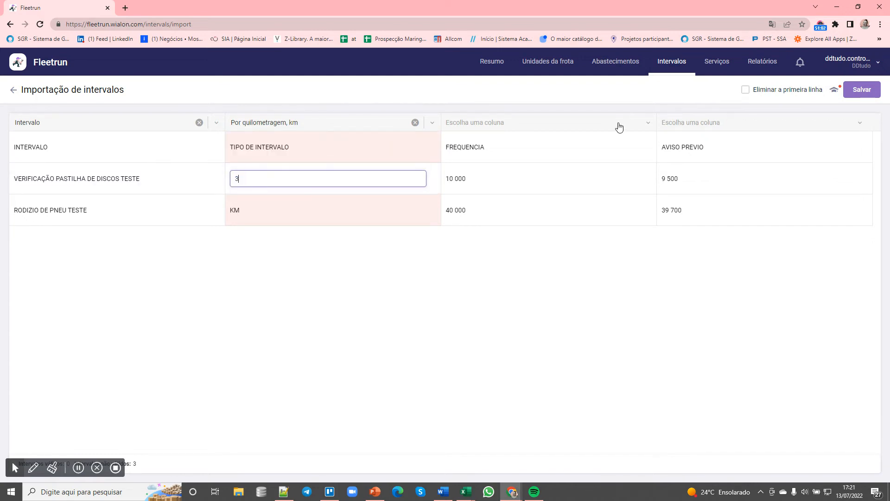
click(479, 334)
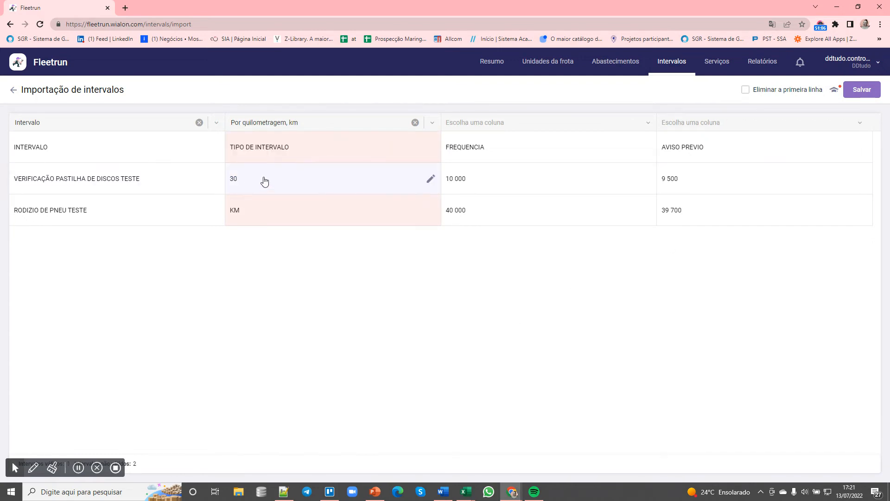
click(254, 210)
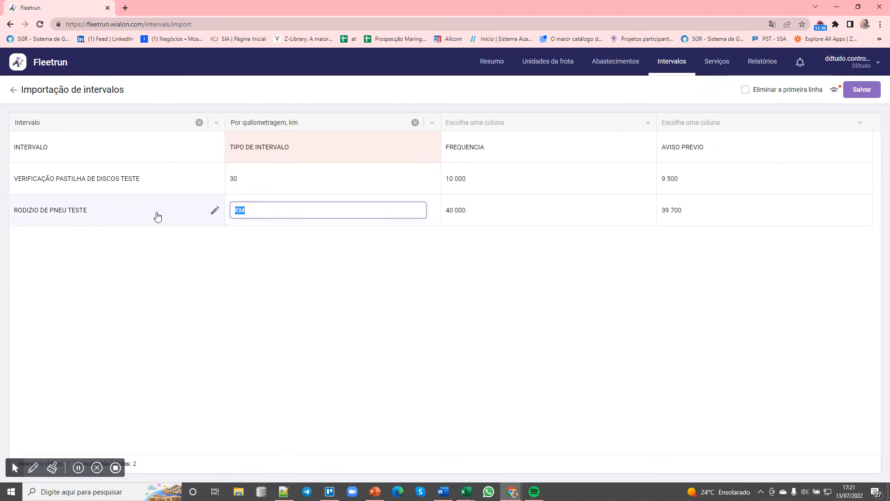
text(20)
click(256, 281)
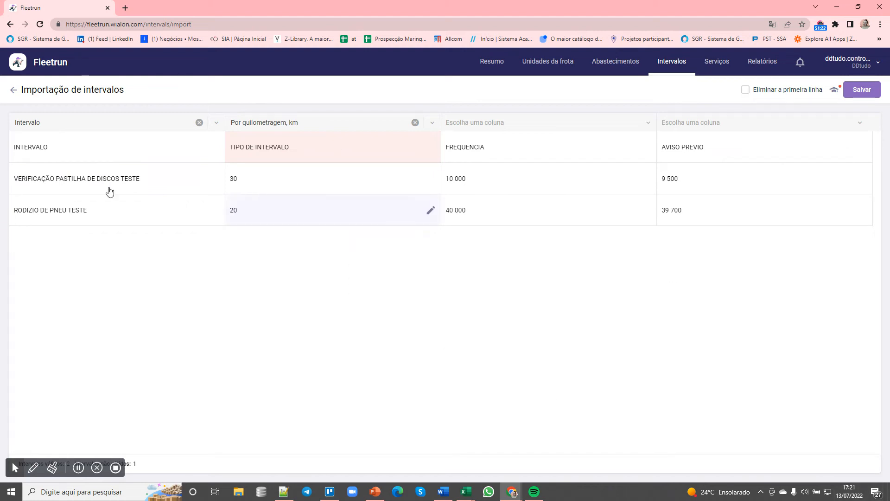
Exclude the header row of the sheet from the interval import
click(506, 125)
click(370, 387)
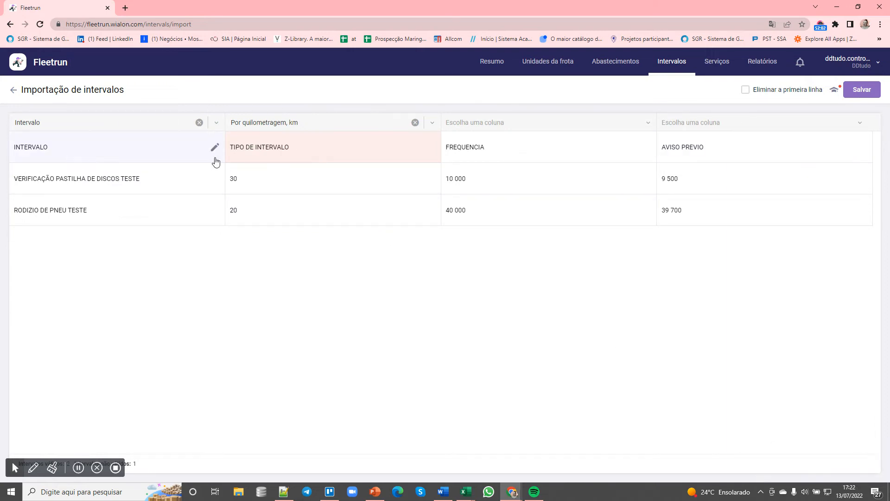
click(744, 91)
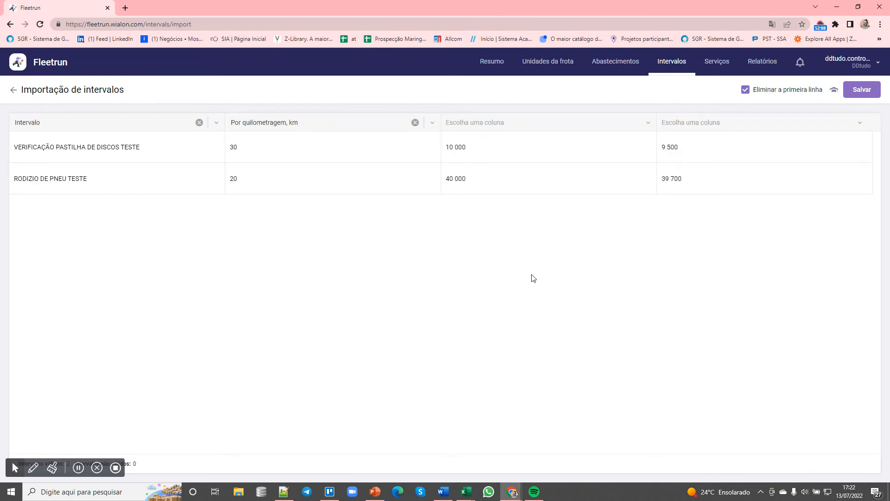
click(746, 89)
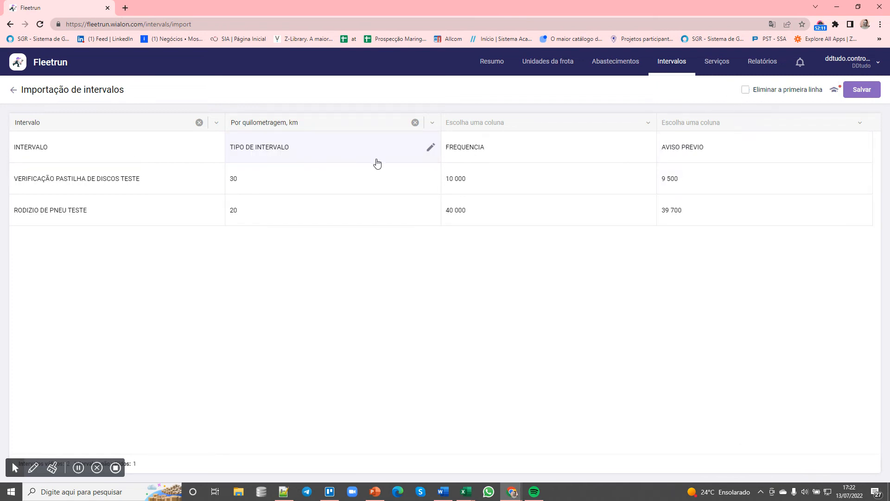
click(745, 91)
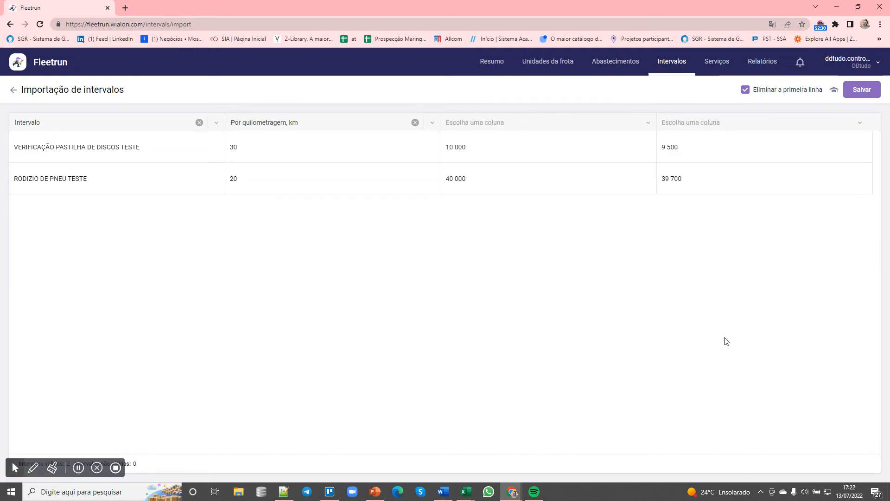
Leave the interval import unsaved for the services list, and view the service import's file selection without loading a file
click(721, 66)
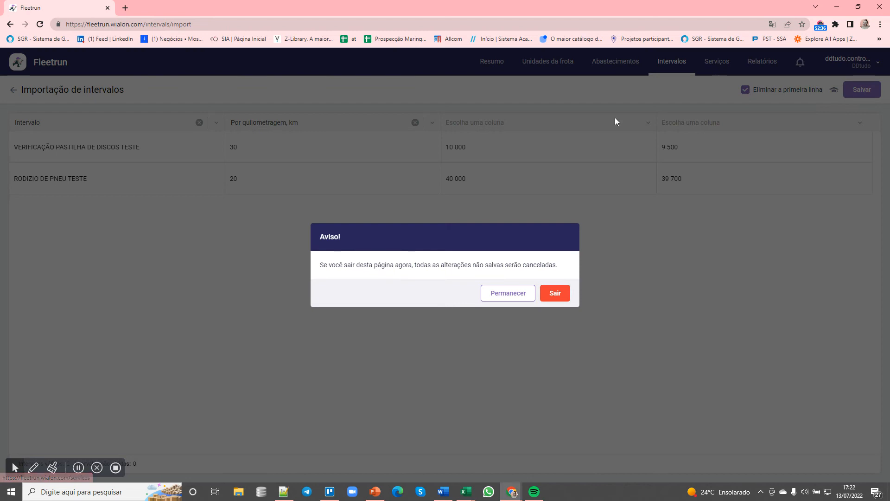
click(516, 296)
click(707, 62)
click(555, 294)
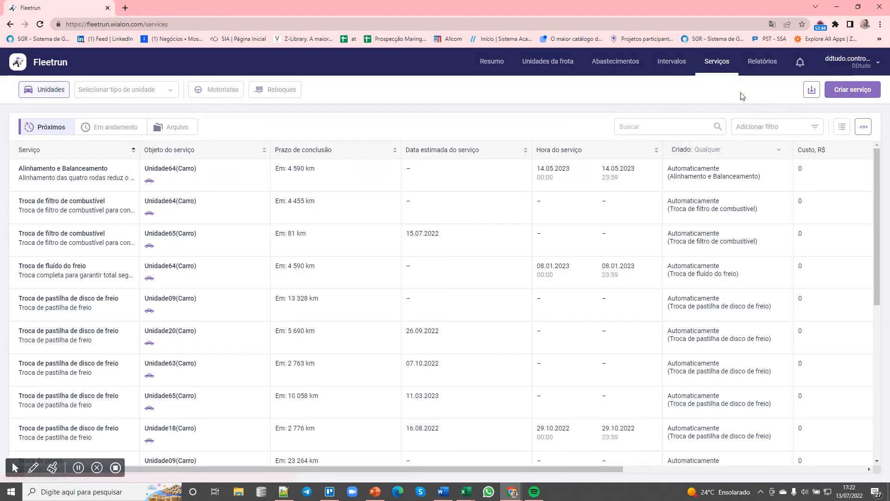
click(810, 91)
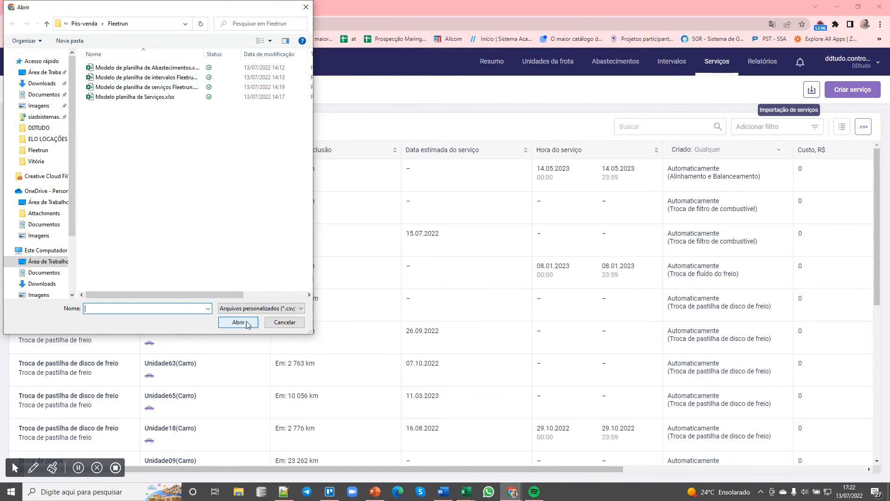
click(274, 323)
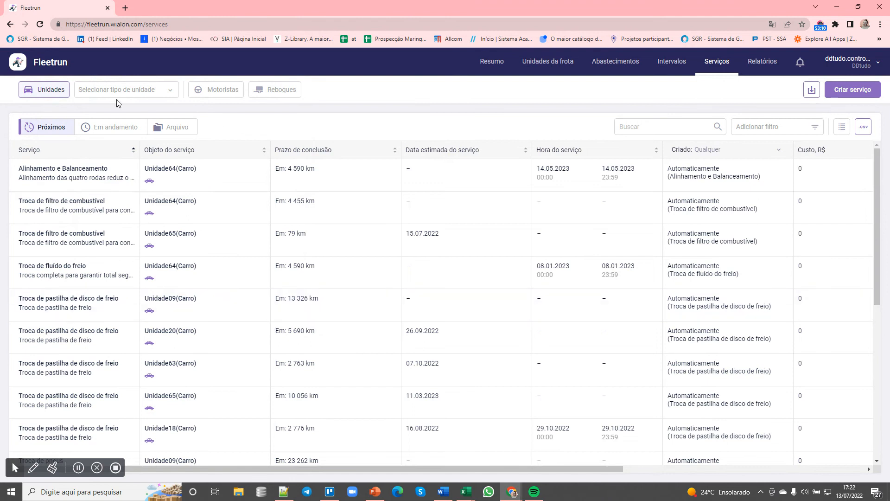
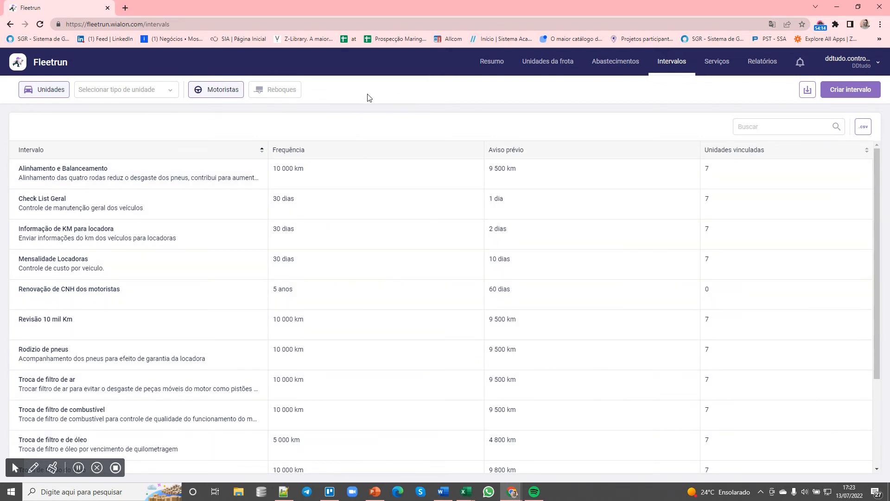
Filter the fuel fillings to the period 01.01.2022 – 28.02.2022 and look through the records
click(607, 66)
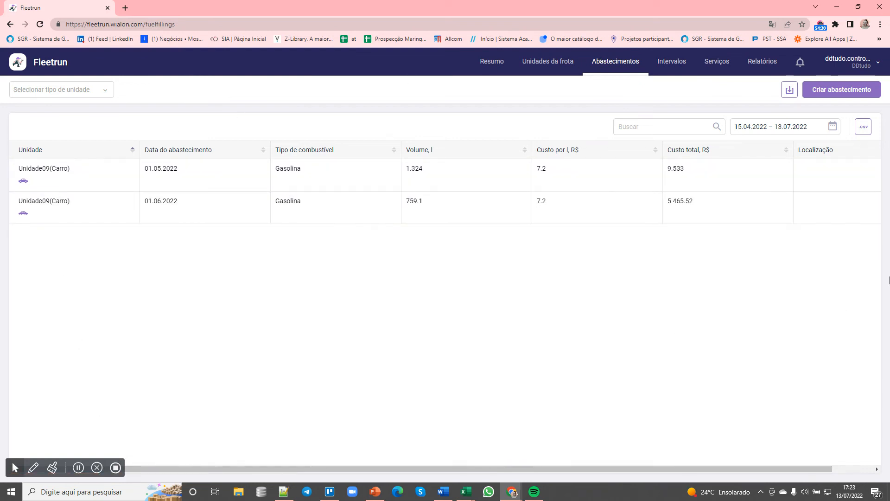
drag(235, 467, 1, 454)
click(830, 130)
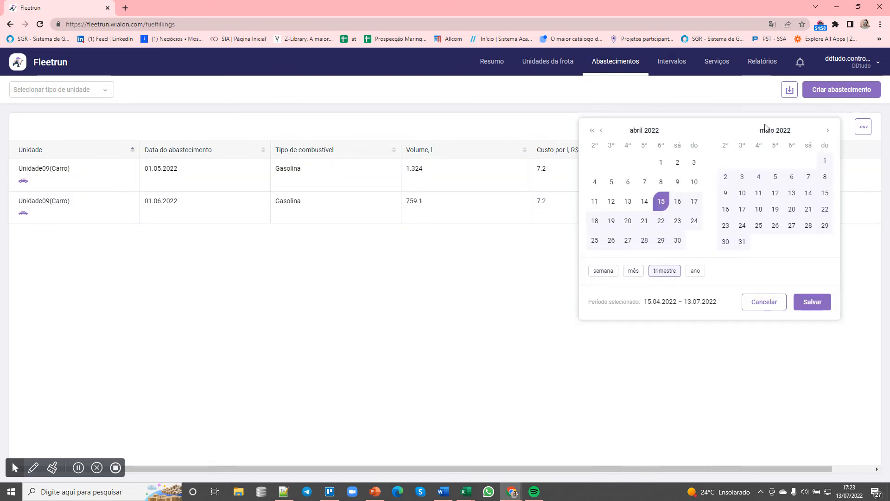
click(602, 131)
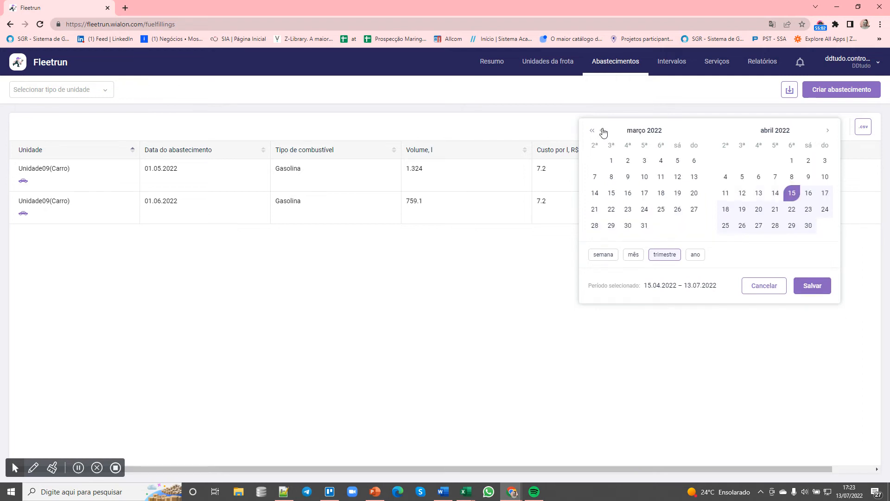
click(602, 130)
click(602, 130)
click(677, 162)
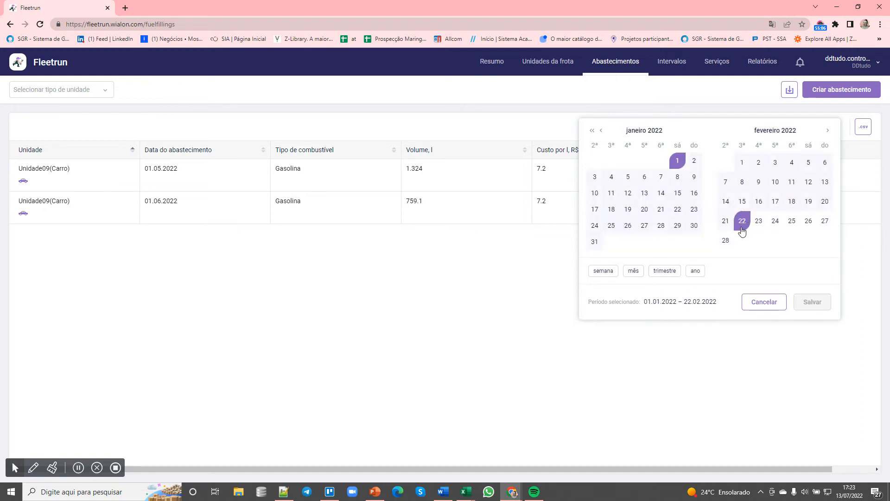
click(726, 250)
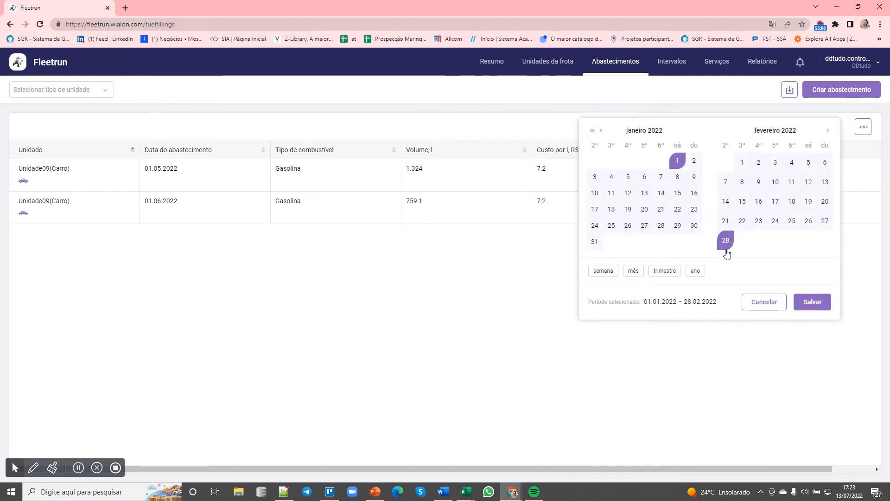
click(812, 302)
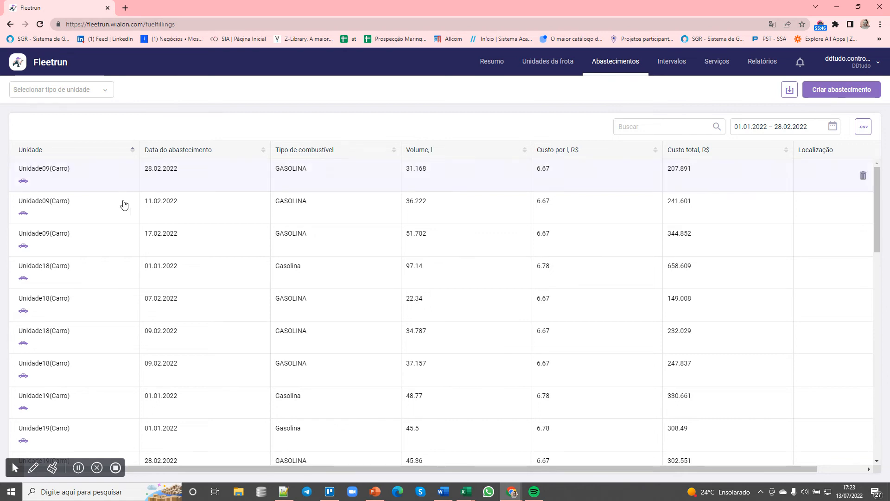
scroll(529, 281, down, 15)
scroll(541, 340, up, 15)
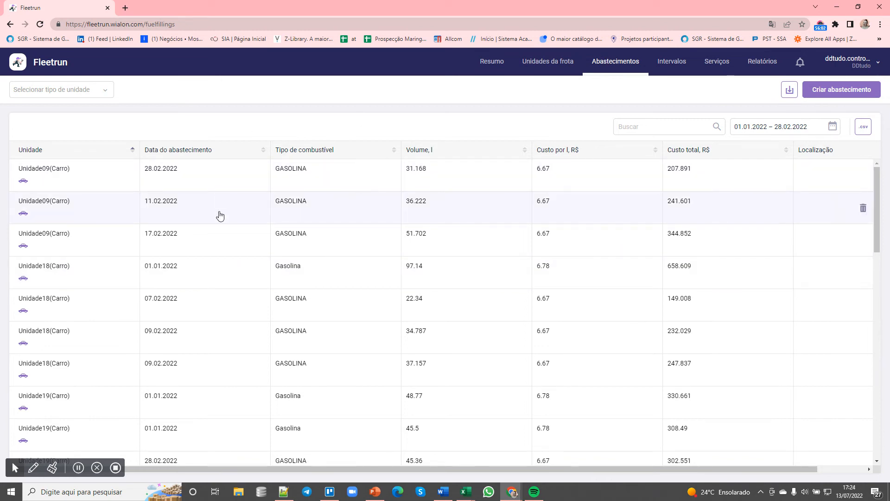
Start a new fuel filling for Unidade20, keeping the date 13.07.2022, and assign the first listed driver
click(833, 96)
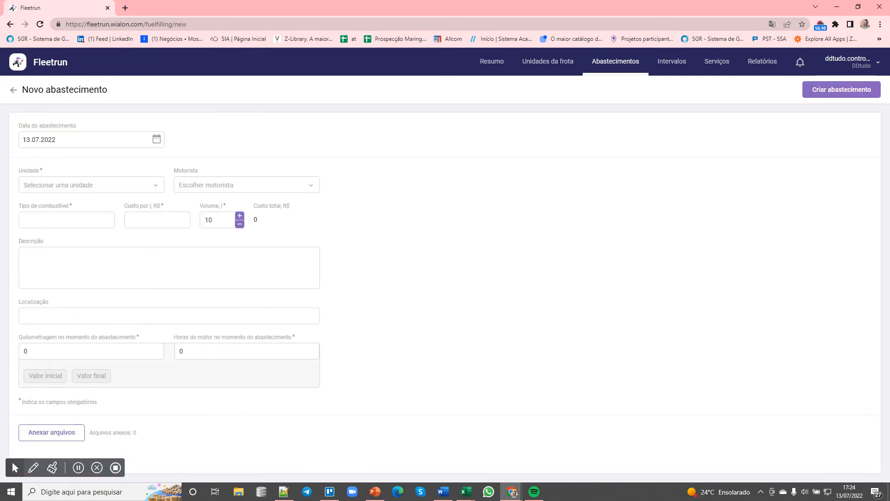
click(163, 143)
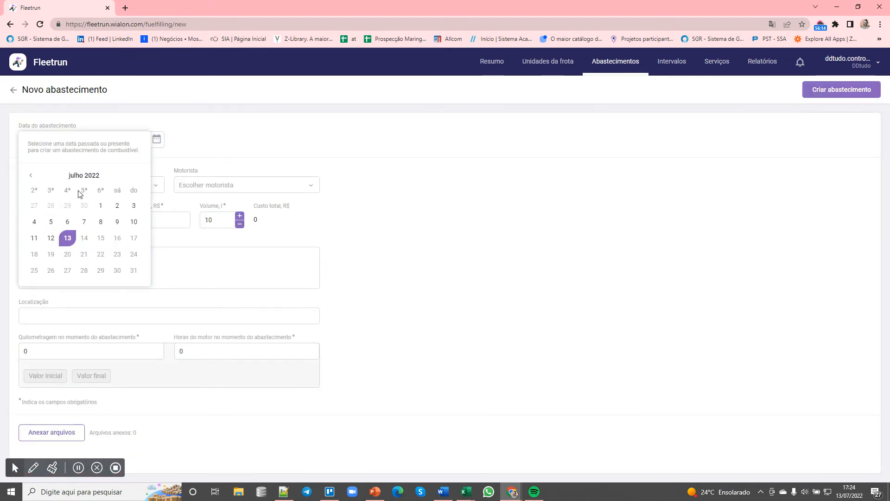
click(385, 207)
click(50, 188)
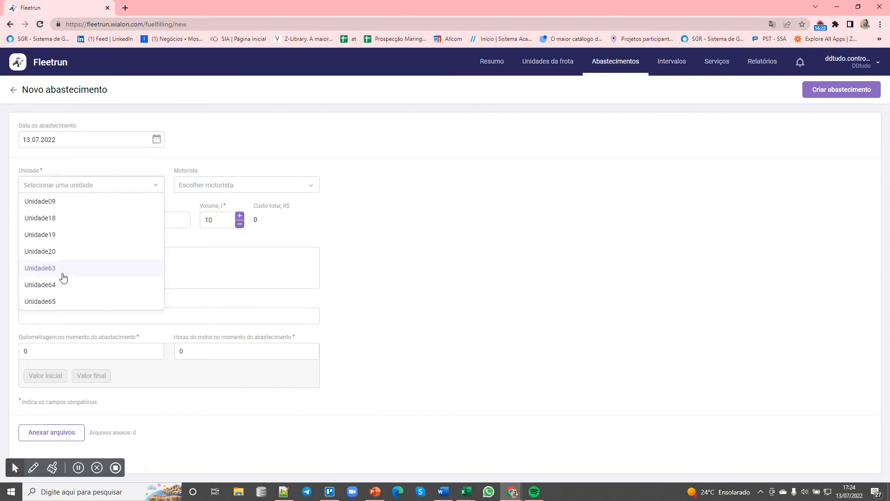
click(192, 185)
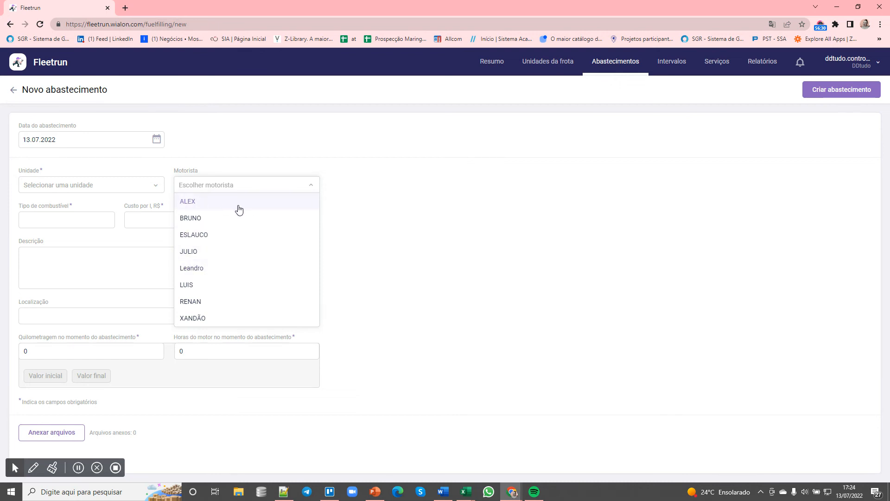
click(209, 211)
click(100, 185)
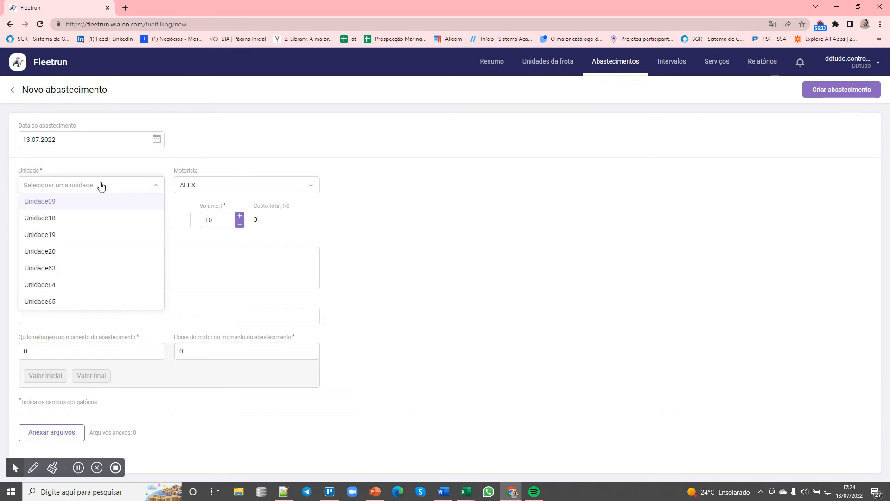
click(54, 251)
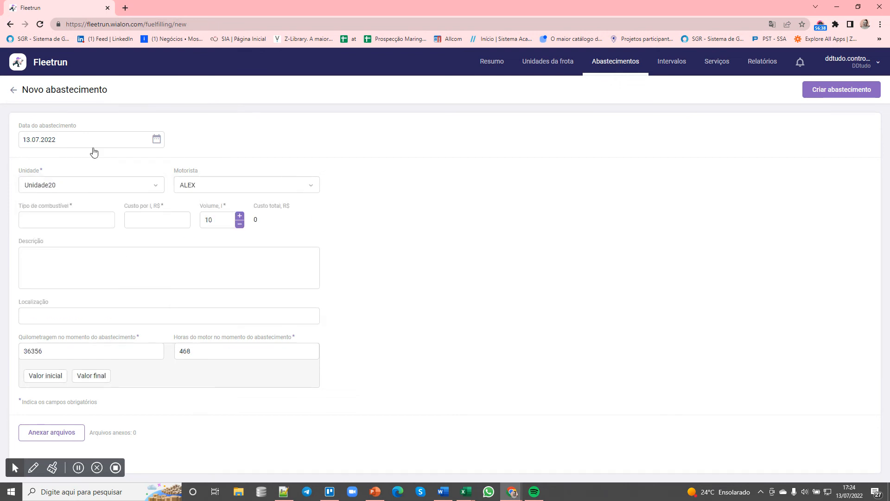
Set the fuel type to Gasolina, the cost per litre to R$ 6.68 and the volume to 45 litres
click(77, 222)
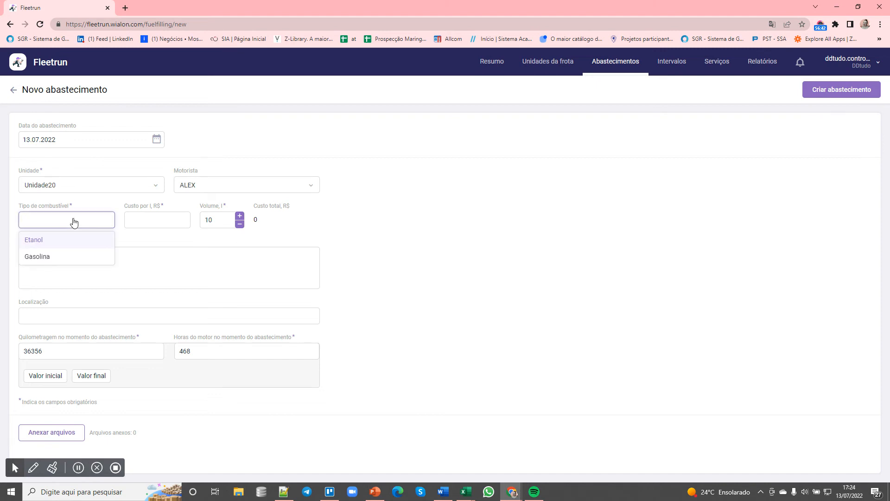
click(43, 256)
double_click(150, 219)
click(251, 273)
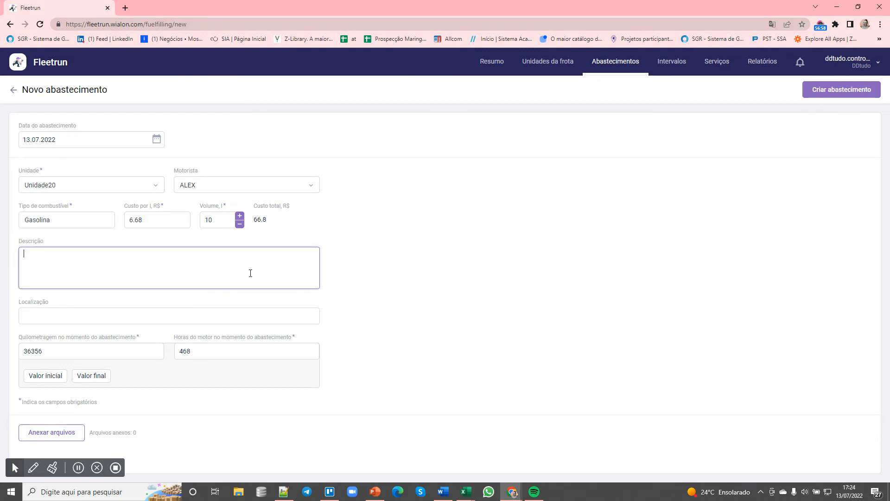
key(shift+Tab)
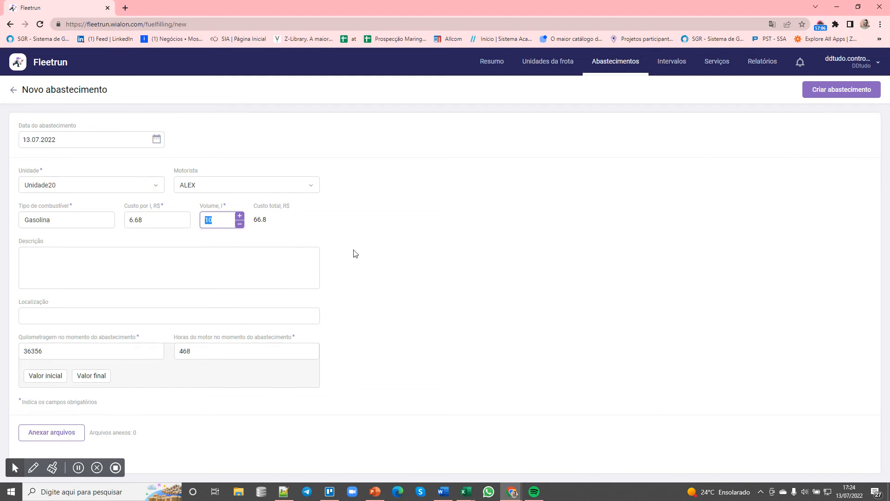
text(45)
click(249, 253)
click(260, 220)
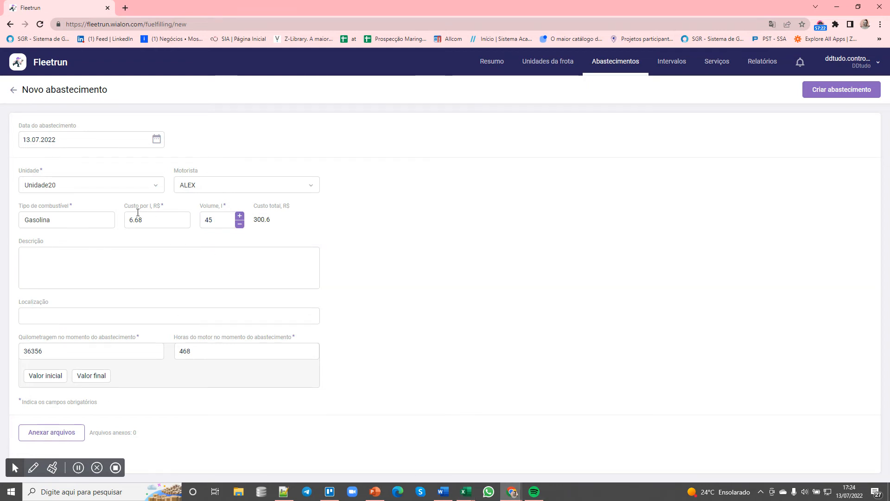
click(44, 261)
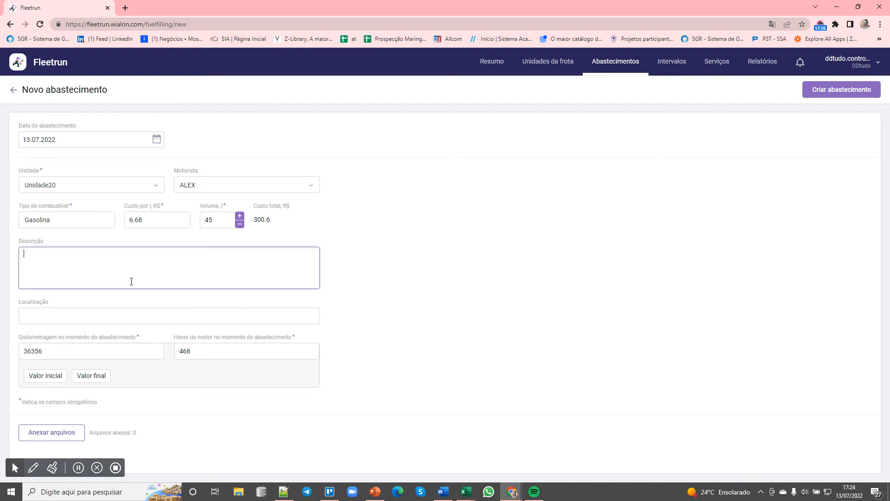
Try an address search in the new fuel filling's location field, and clear the entered text
click(74, 314)
click(205, 322)
click(199, 320)
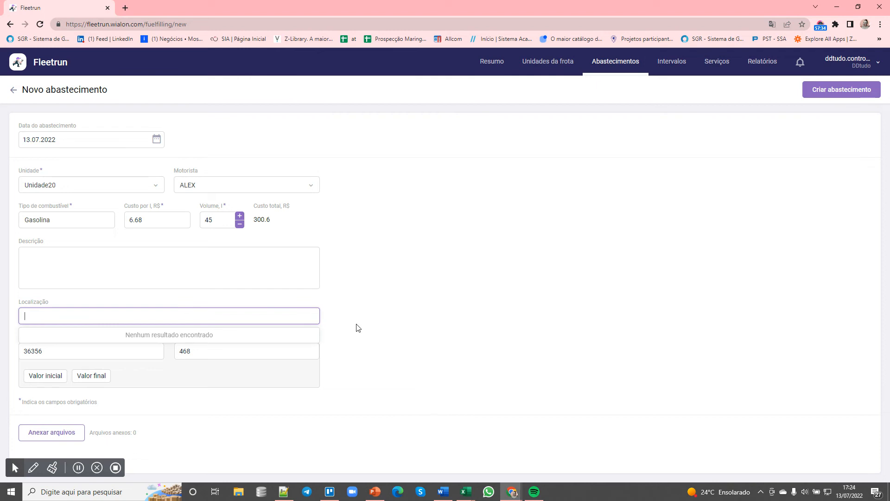
text(AVERN)
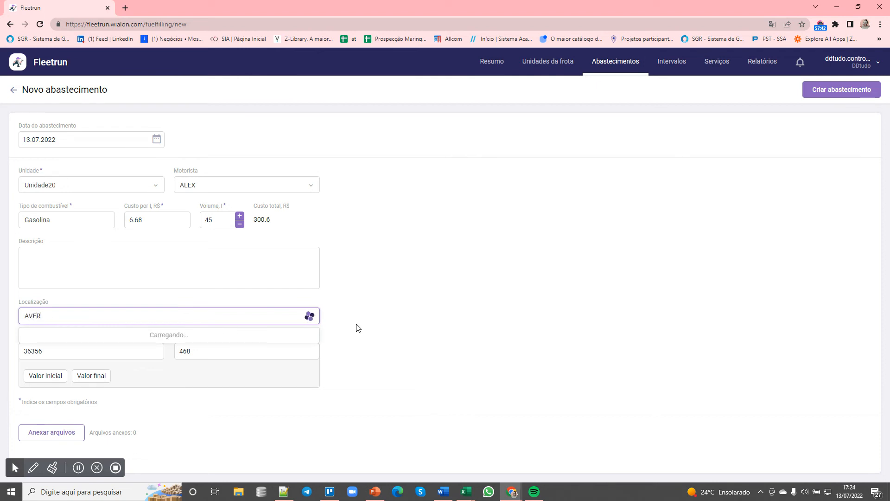
key(BackSpace)
text(NIODA)
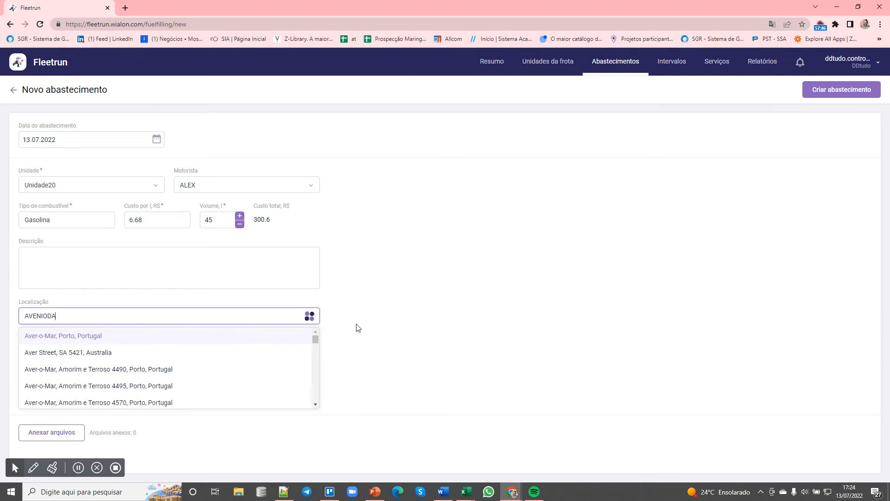
key(BackSpace)
key(BackSpace)
key(BackSpace)
key(BackSpace)
key(BackSpace)
key(BackSpace)
key(BackSpace)
key(BackSpace)
click(358, 328)
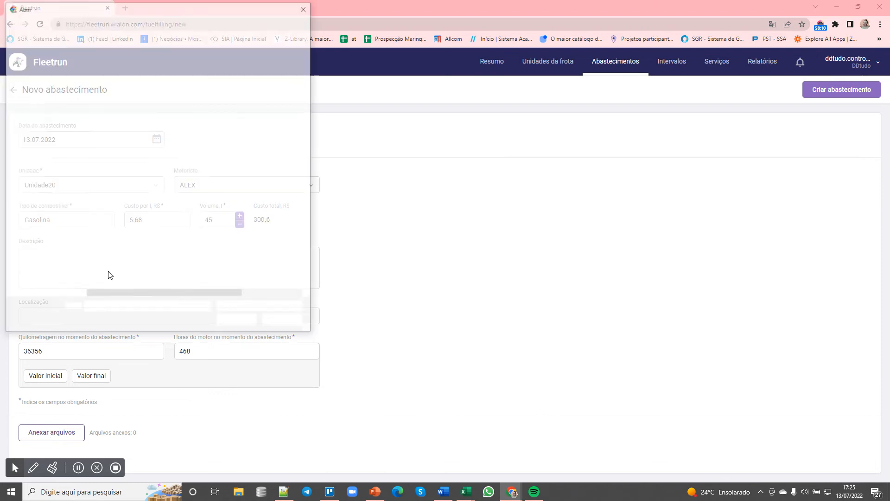
Dismiss the attachment file selection and leave the new fuel filling form without saving the record
click(306, 6)
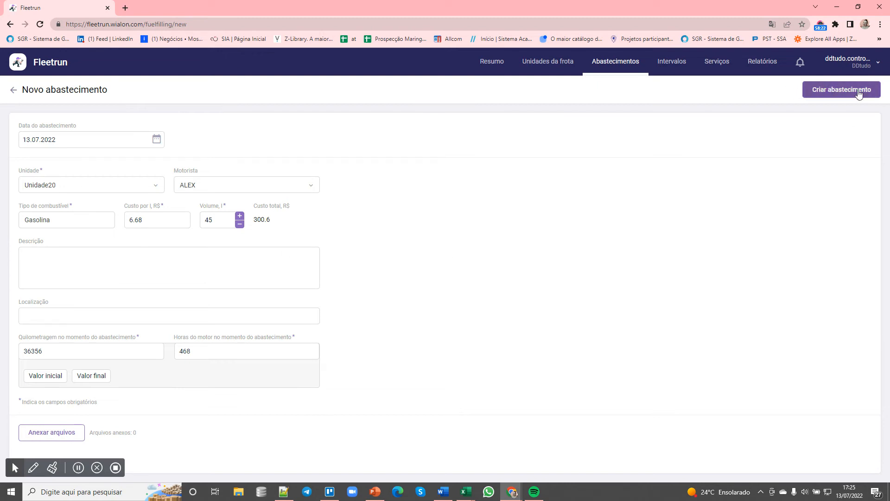
click(13, 90)
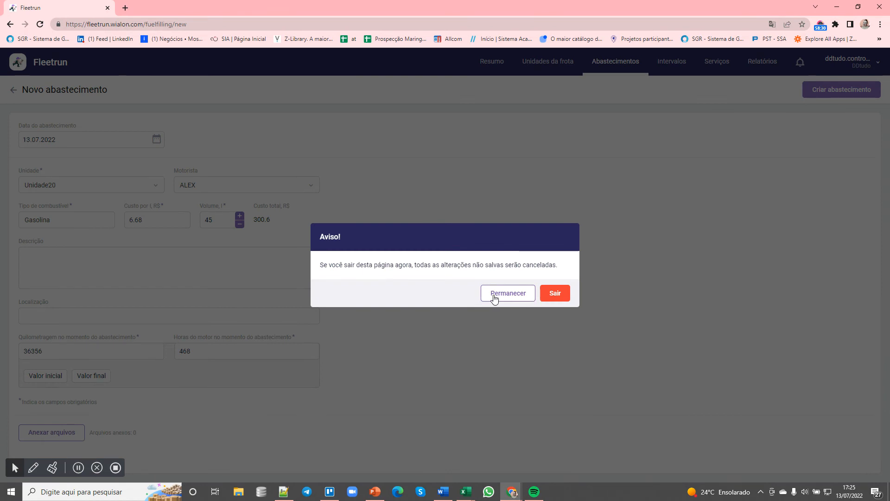
click(562, 294)
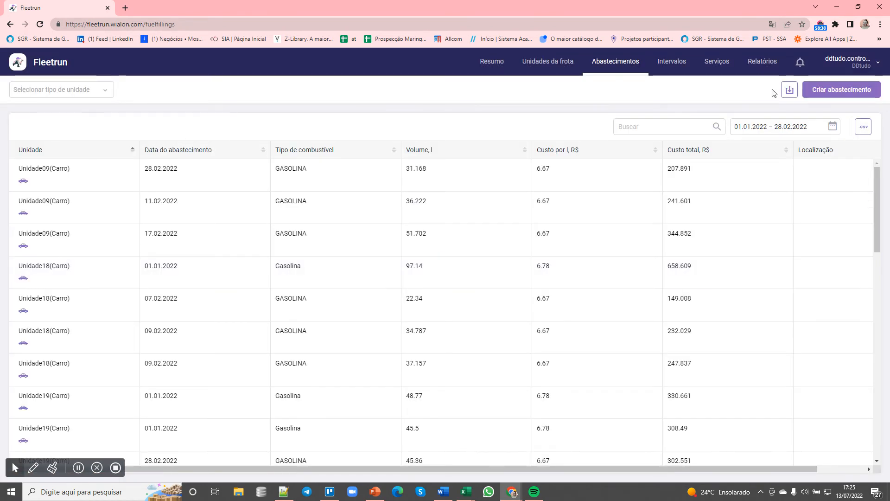
View the fuel filling import's file selection without loading a file, and return to the summary dashboard
click(788, 90)
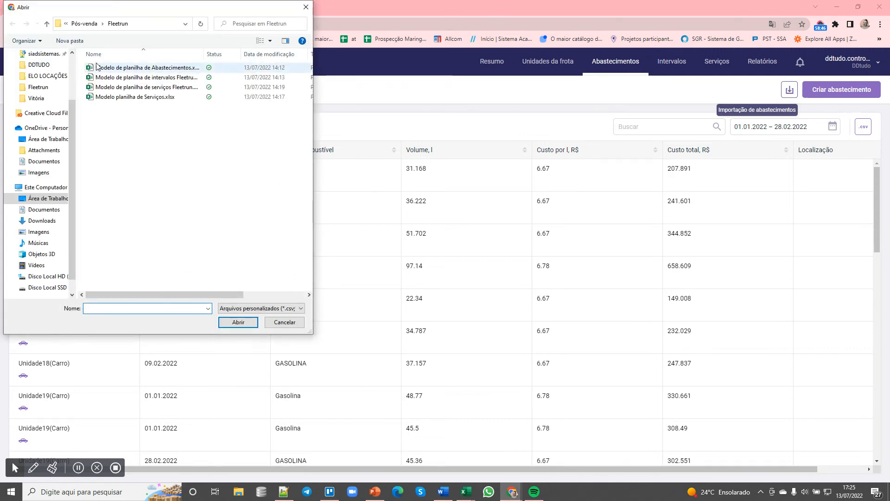
click(283, 322)
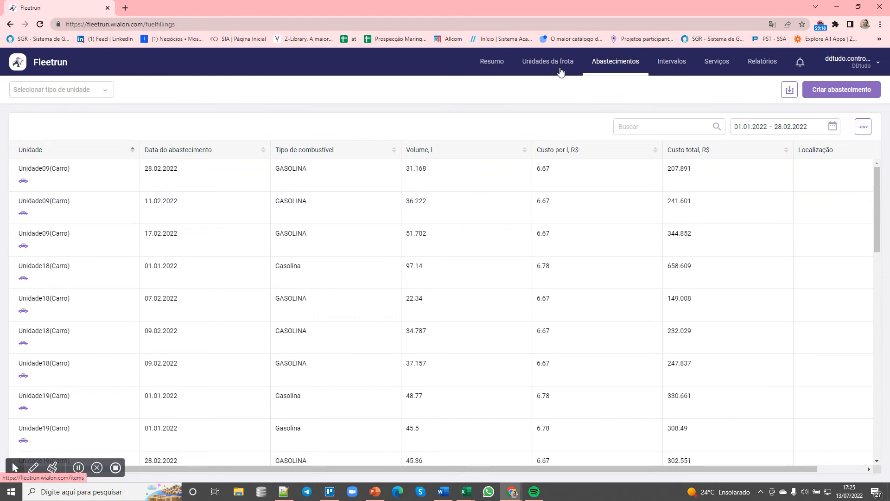
click(482, 68)
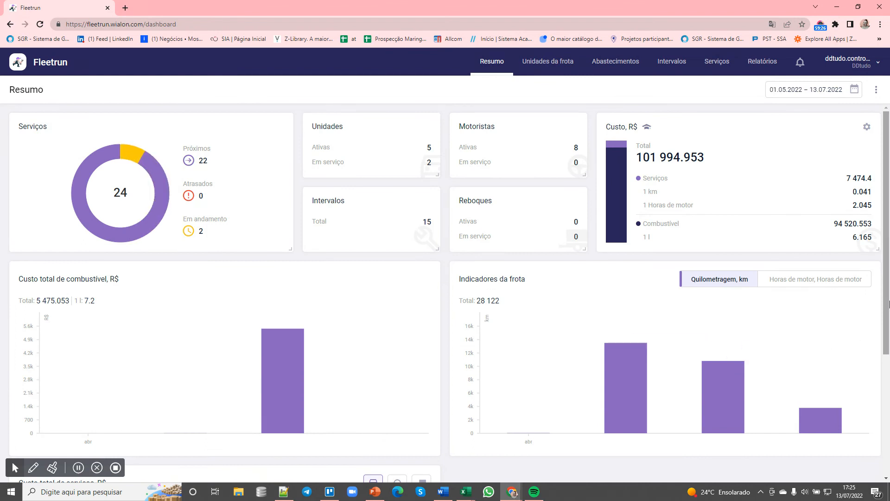
Look through the drivers and units in the fleet list, and filter it by active and in-service status
click(547, 67)
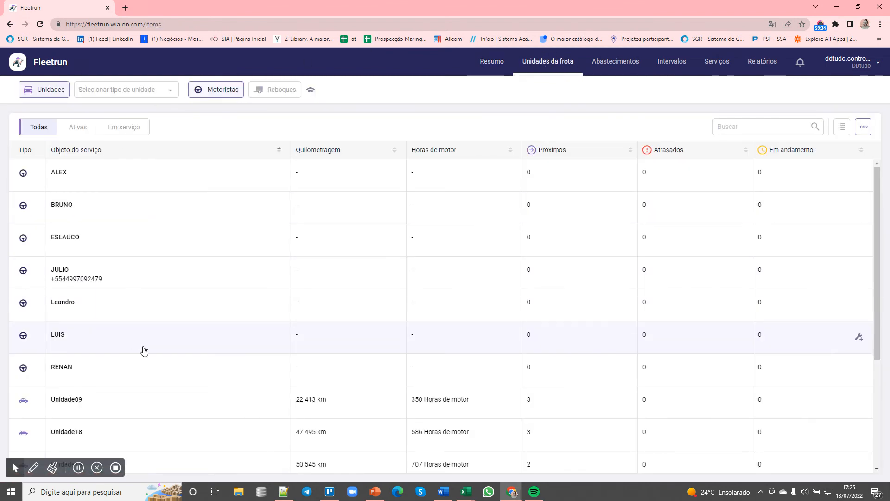
scroll(167, 348, down, 2)
scroll(167, 324, down, 2)
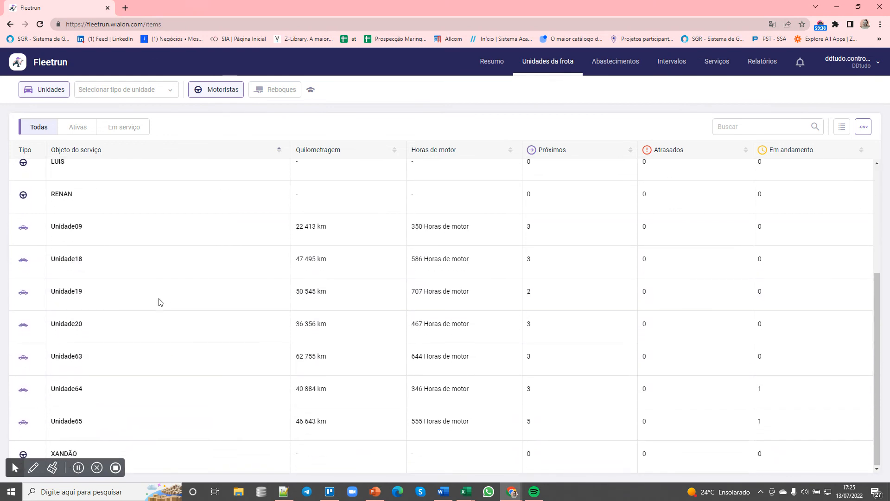
scroll(146, 426, up, 4)
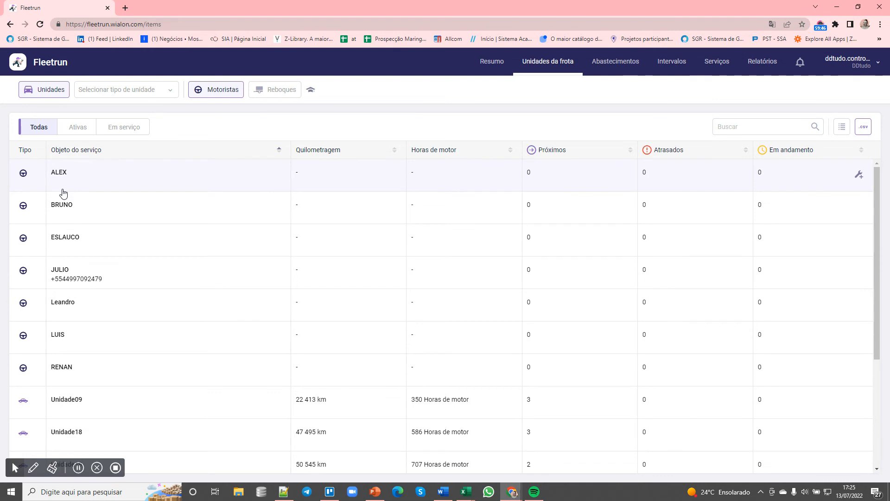
scroll(90, 315, down, 1)
scroll(94, 327, down, 4)
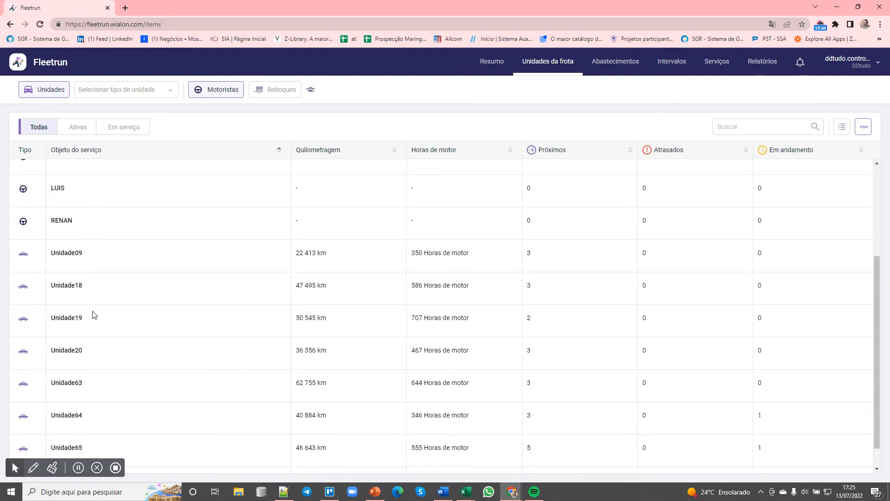
scroll(117, 282, up, 4)
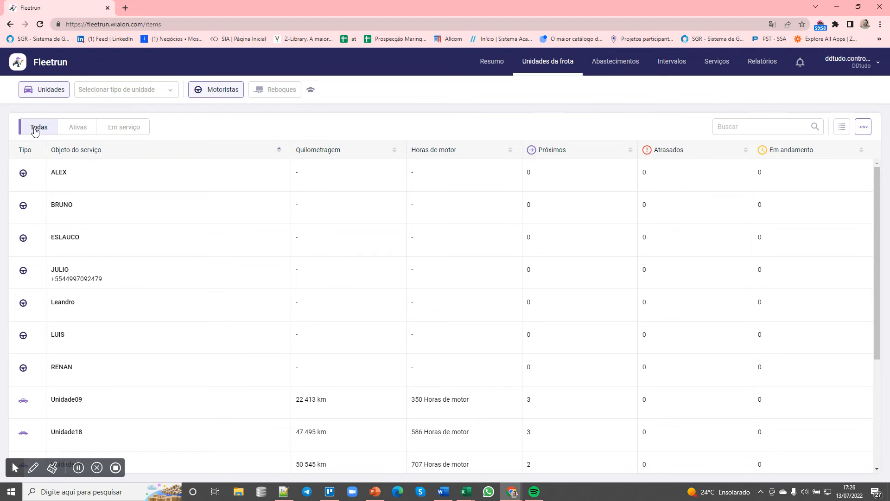
click(78, 126)
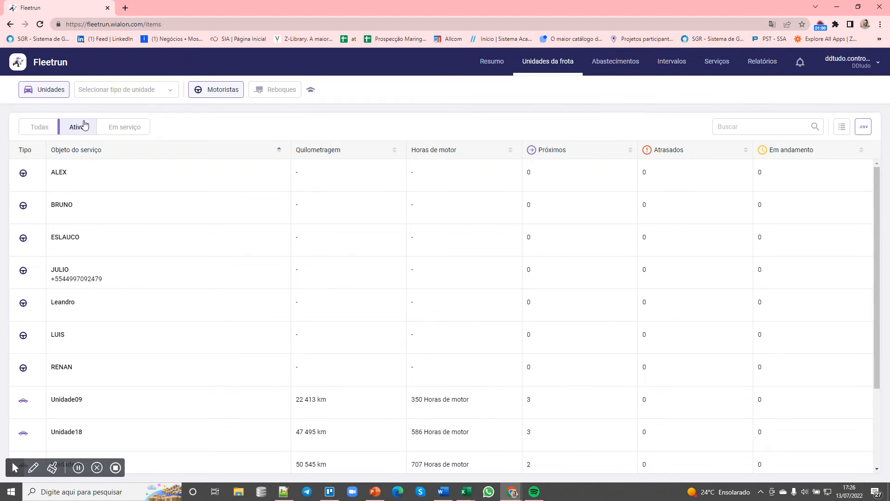
click(116, 129)
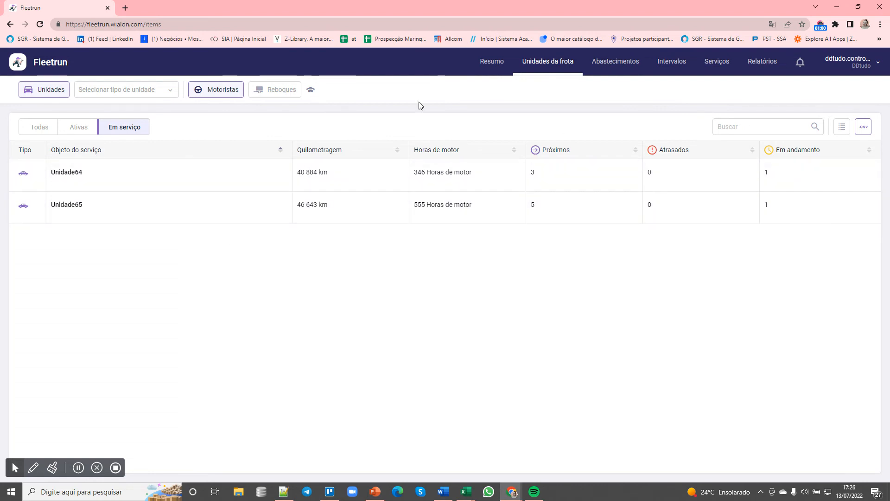
Open Unidade64 and examine its mileage, engine hours, map location, and service and fuel cost charts
click(132, 179)
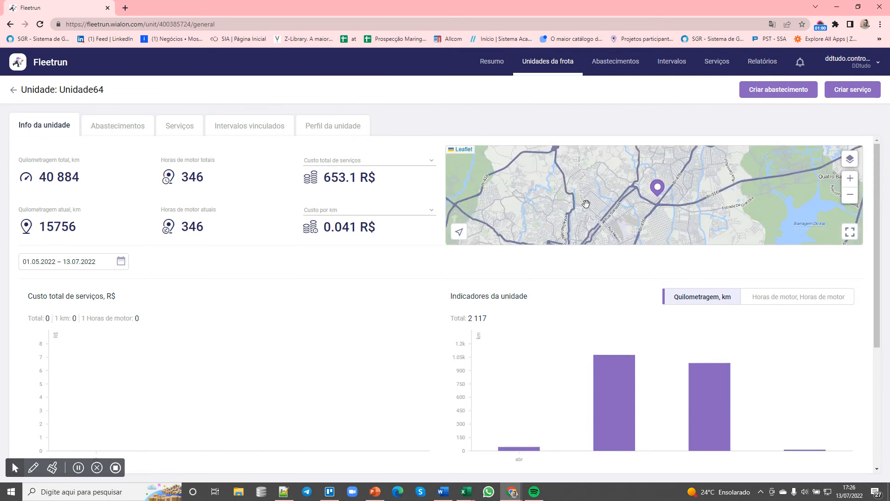
scroll(660, 198, down, 3)
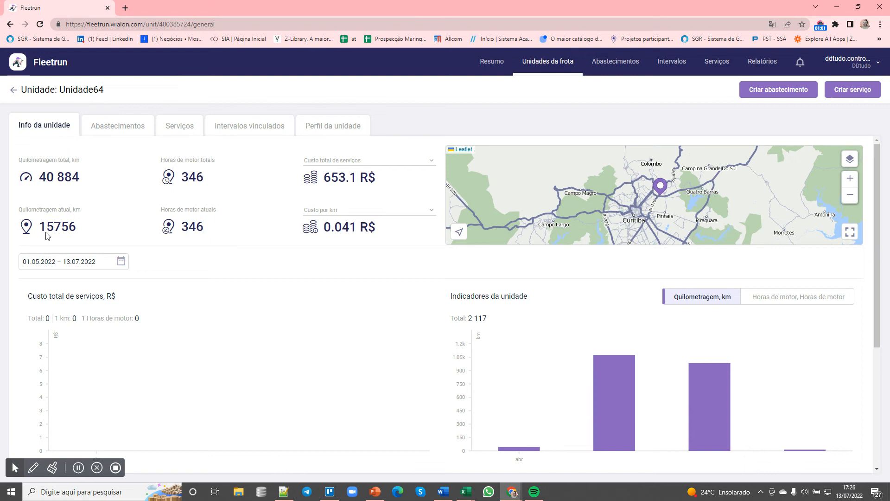
mouse_move(33, 183)
scroll(274, 290, down, 4)
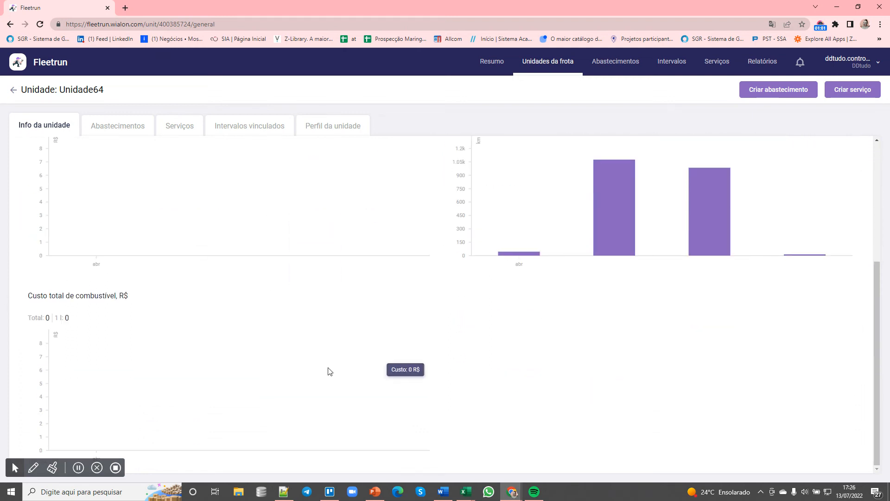
scroll(695, 280, up, 4)
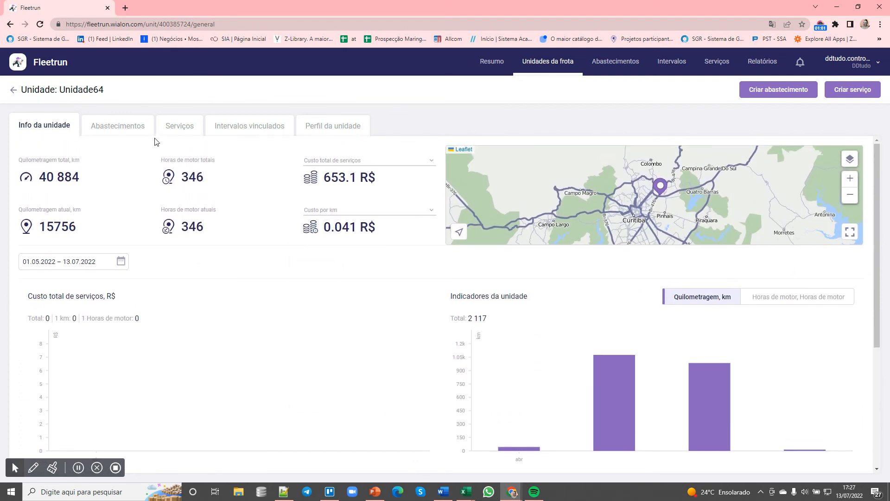
Show Unidade64's fuel fillings for the one-year period 14.07.2021 – 13.07.2022
click(111, 135)
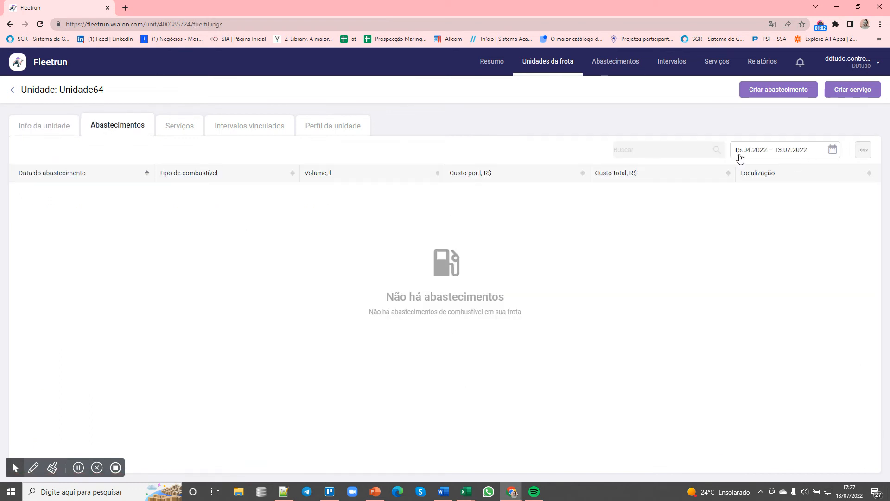
click(830, 153)
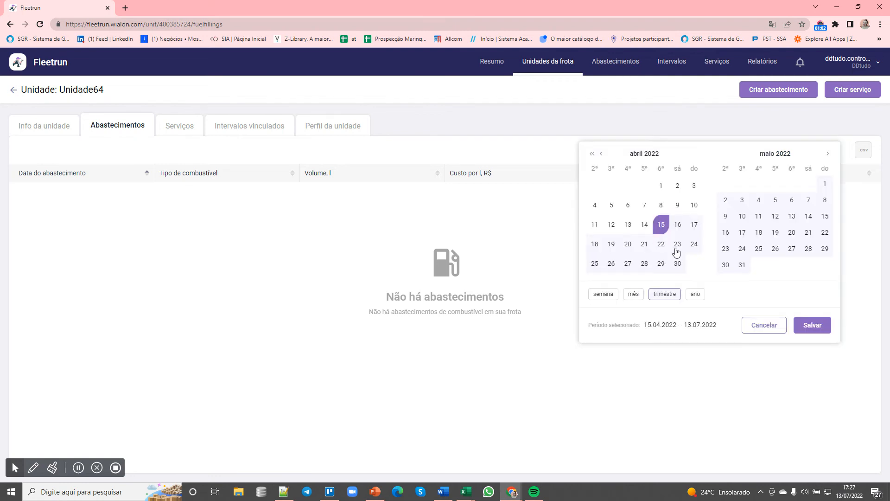
click(695, 294)
click(801, 324)
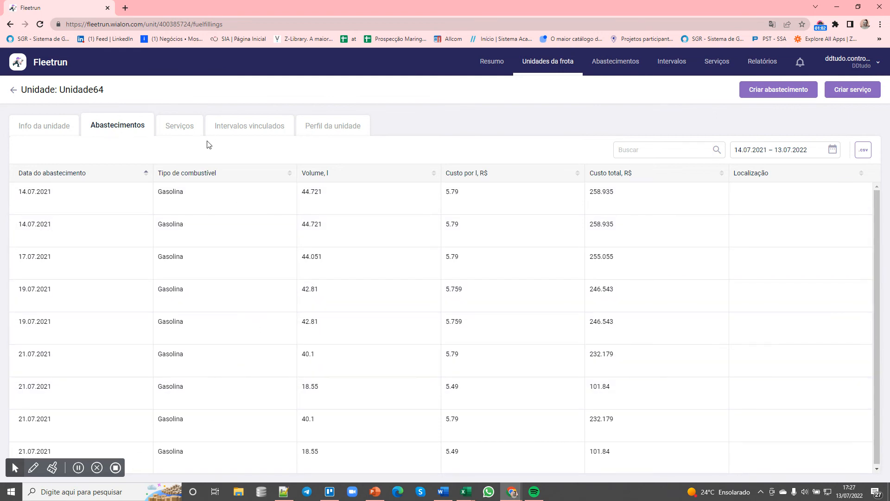
View Unidade64's upcoming services and look through its assigned and available maintenance intervals
click(185, 139)
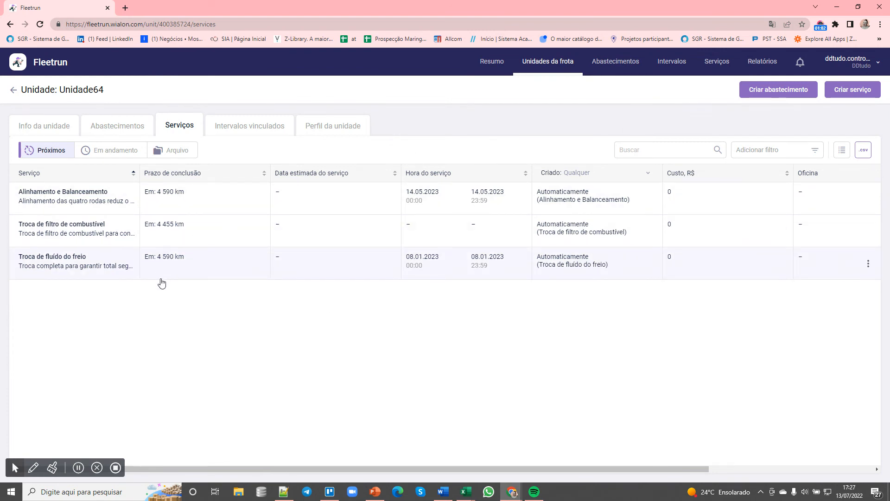
mouse_move(162, 283)
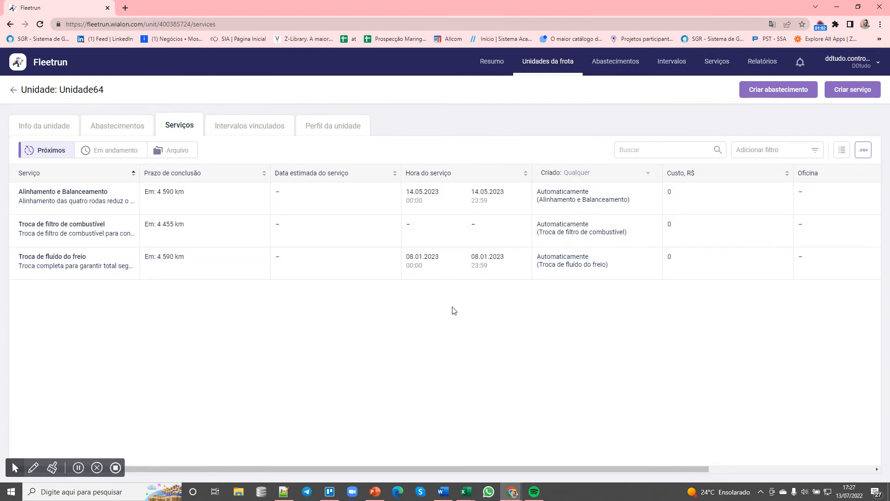
click(250, 131)
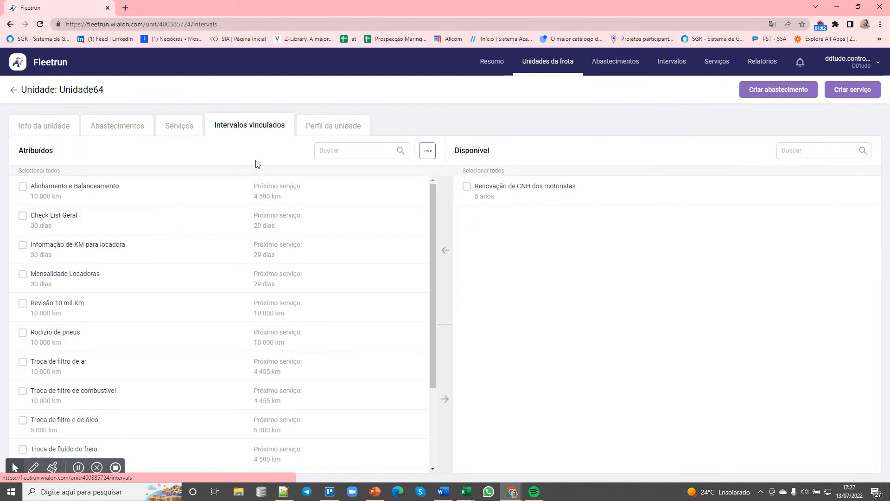
scroll(255, 312, down, 3)
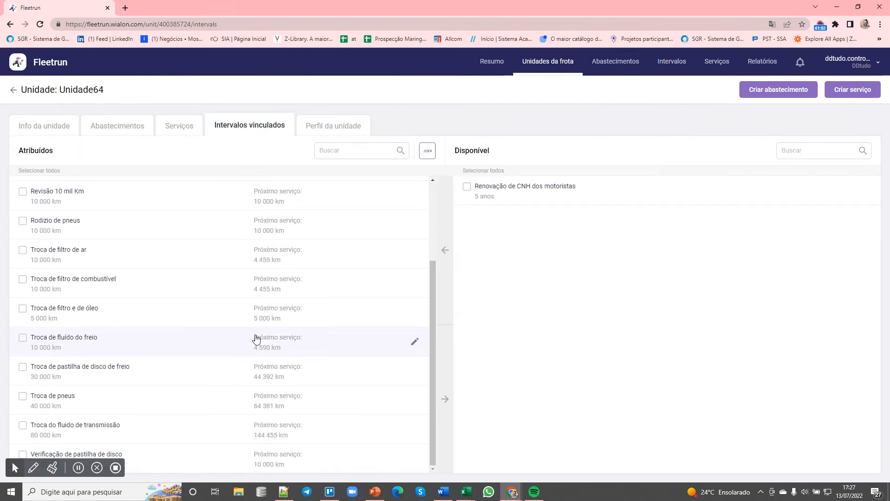
scroll(255, 334, up, 3)
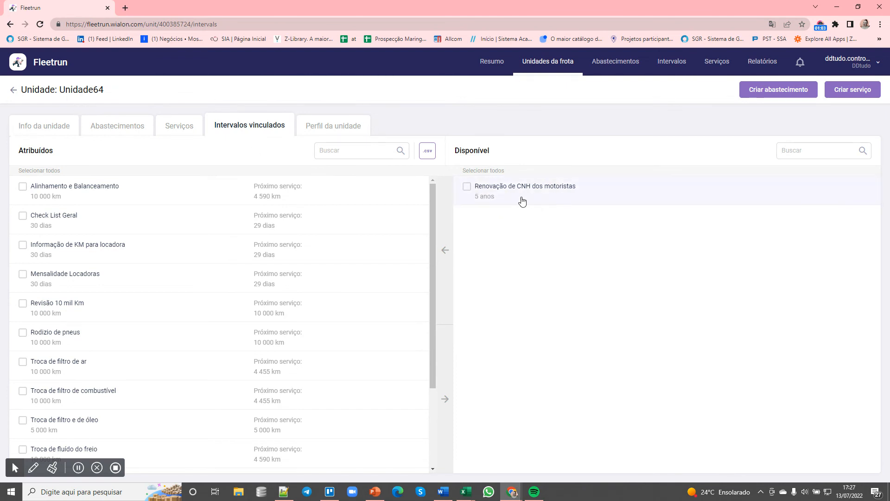
Assign the available interval Renovação de CNH dos motoristas to Unidade64 and look through the assigned intervals
click(466, 187)
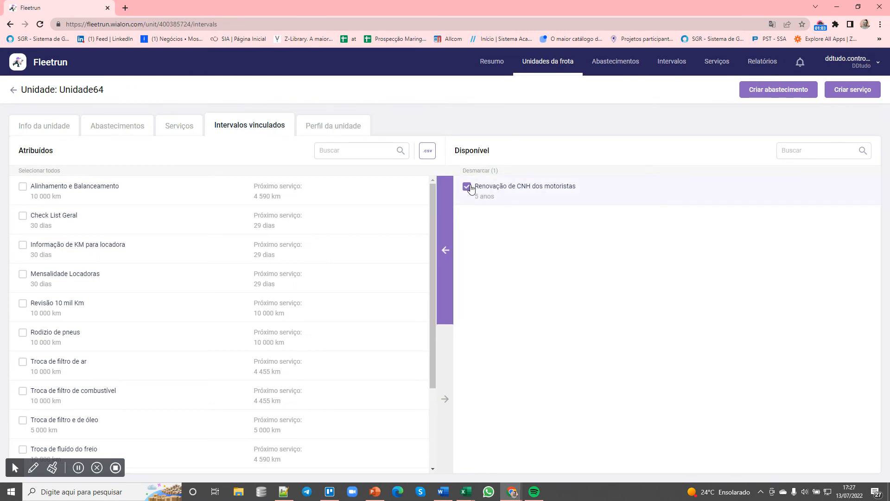
click(444, 259)
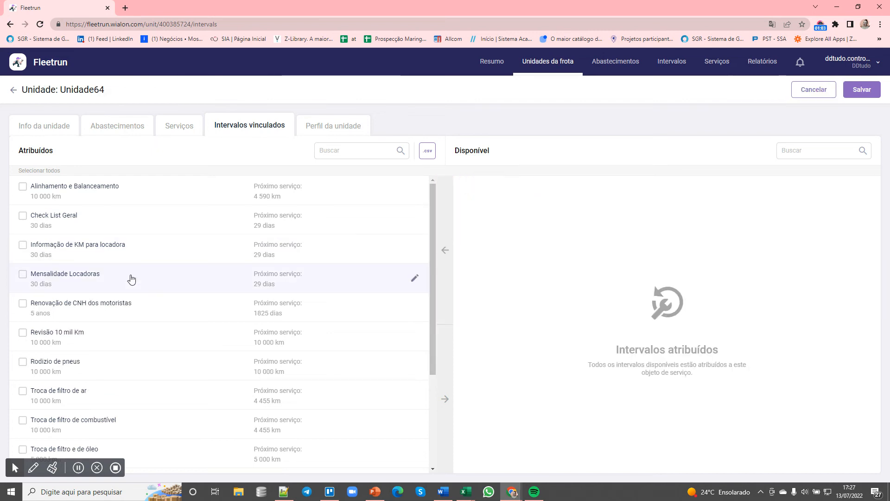
scroll(105, 259, down, 3)
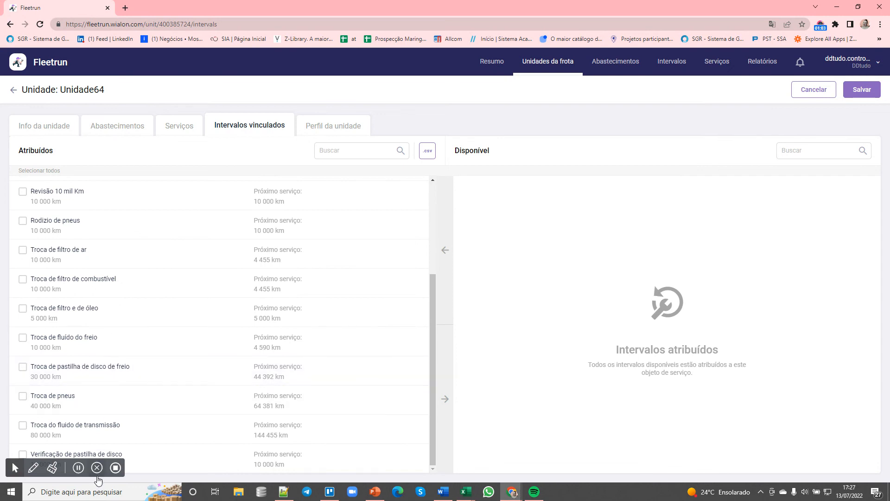
Set the last service date of Unidade64's Renovação de CNH dos motoristas interval to 01.11.2020 and discard the unit's unsaved interval changes
scroll(74, 307, up, 1)
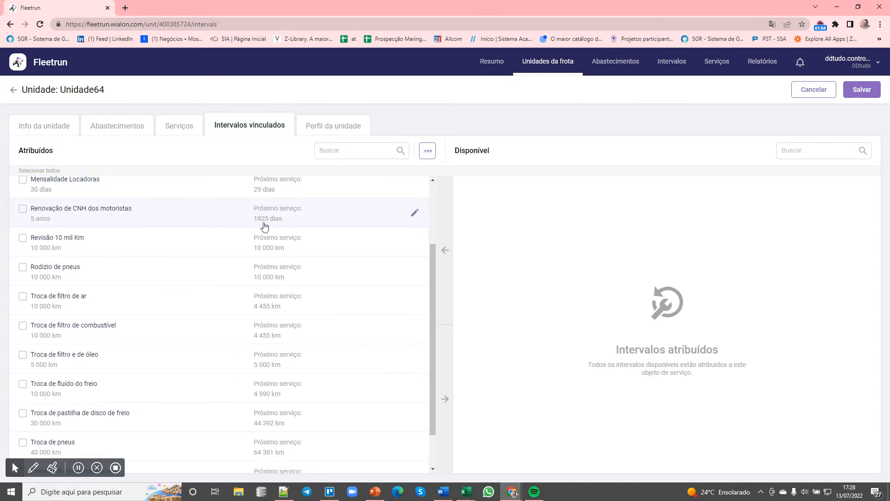
click(414, 213)
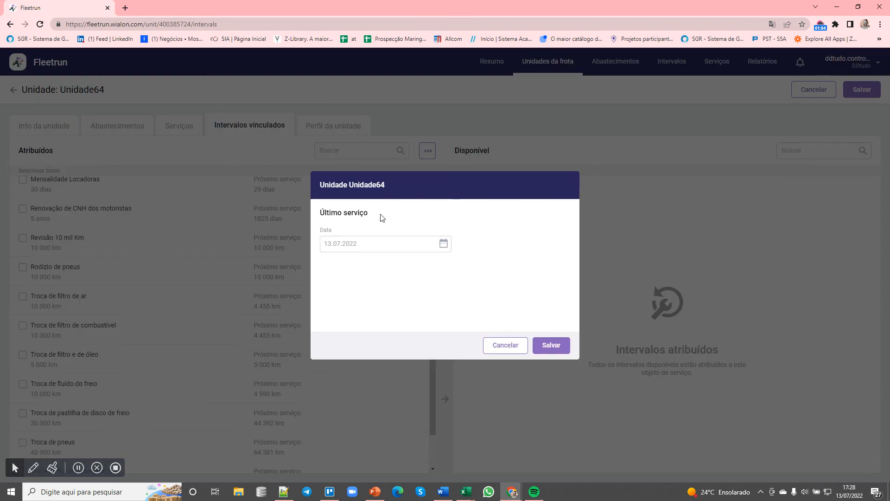
click(443, 244)
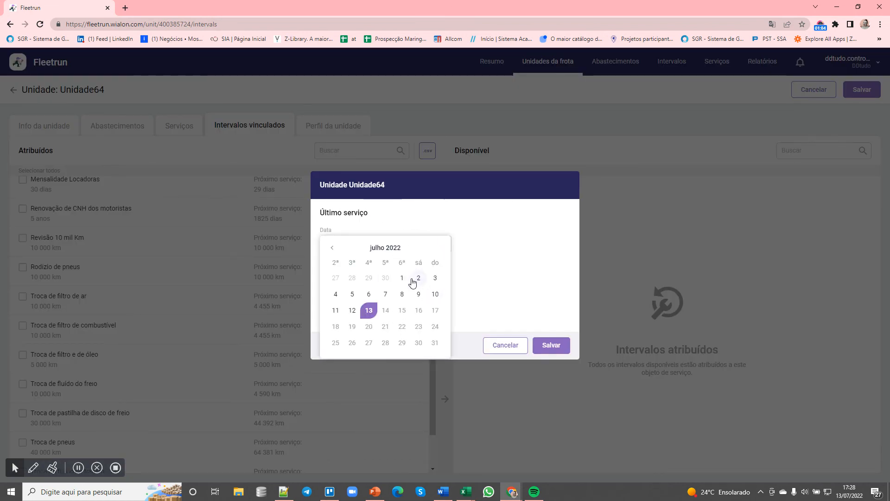
click(332, 249)
click(332, 248)
click(332, 248)
double_click(331, 248)
click(332, 248)
double_click(332, 248)
double_click(332, 248)
click(332, 248)
double_click(332, 249)
double_click(332, 249)
double_click(332, 249)
click(332, 249)
double_click(332, 249)
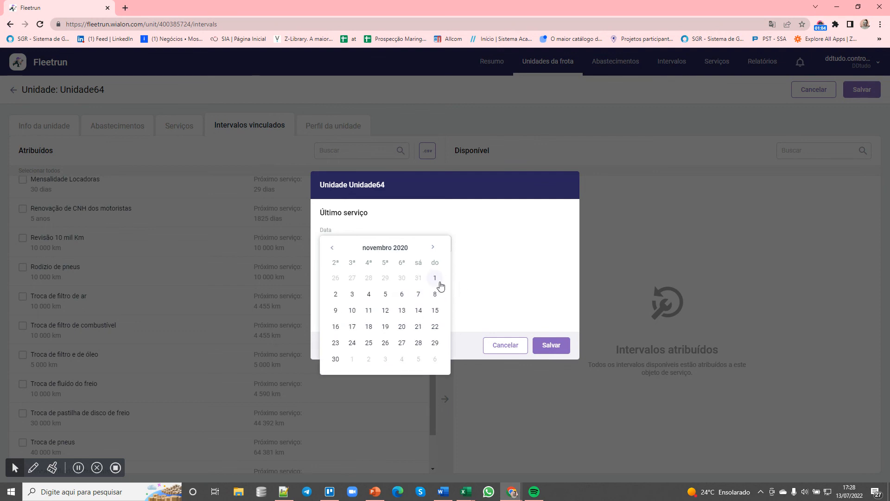
click(439, 281)
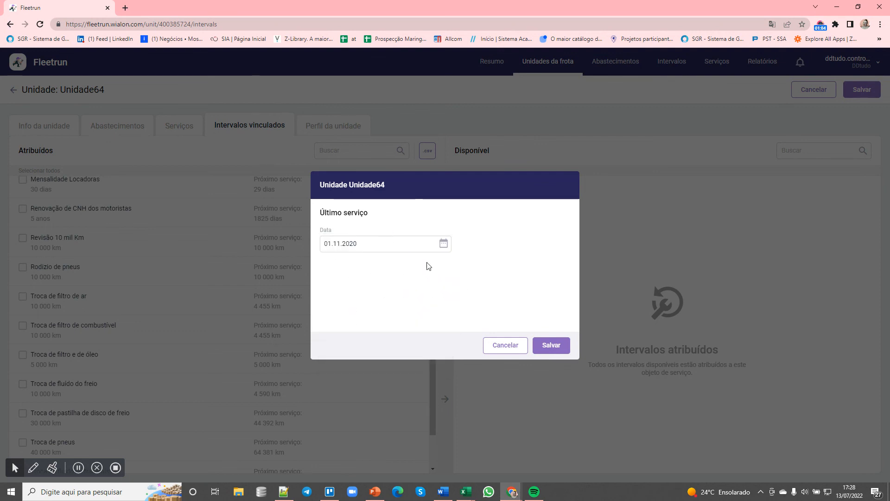
click(558, 345)
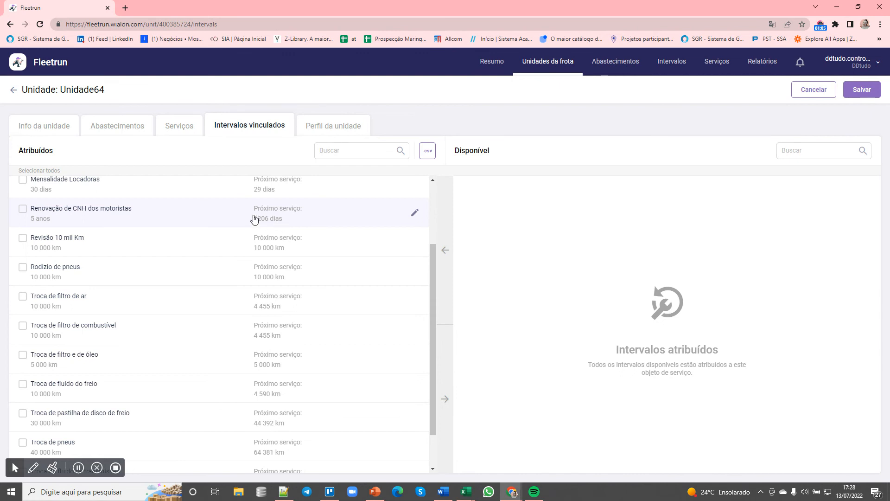
scroll(190, 309, up, 3)
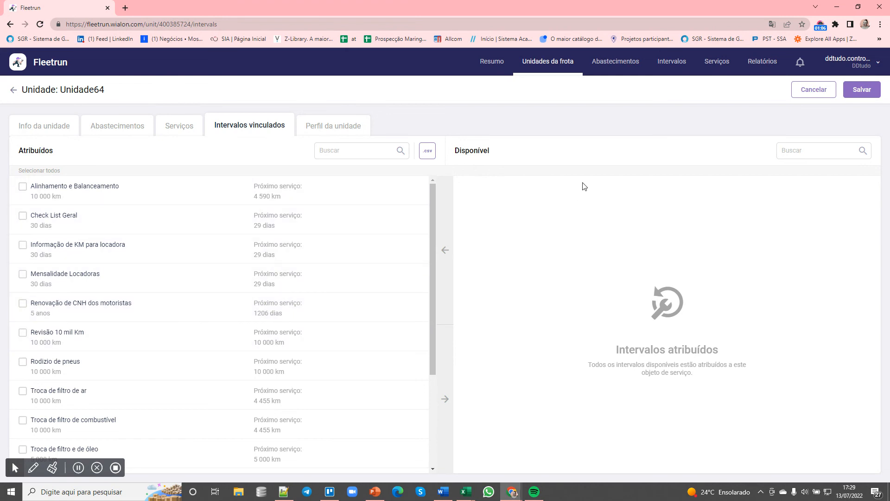
click(821, 90)
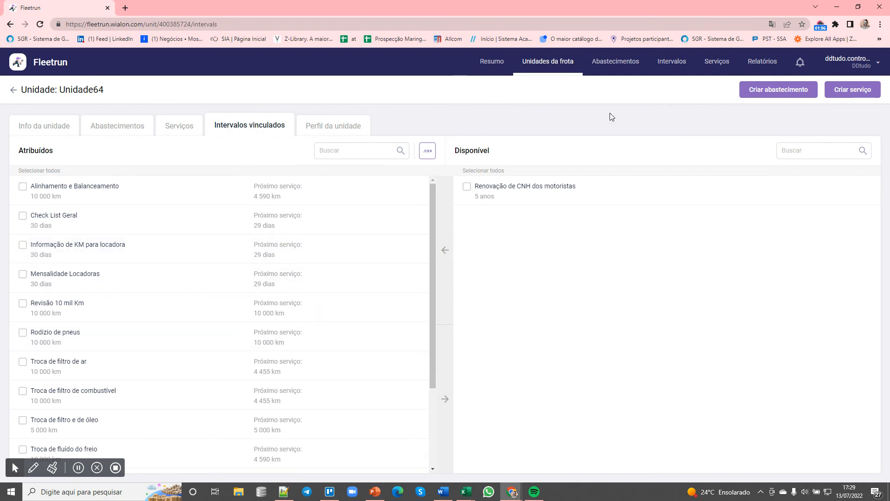
Open Unidade64's unit profile and examine the available vehicle types and the mileage since start of use
click(337, 126)
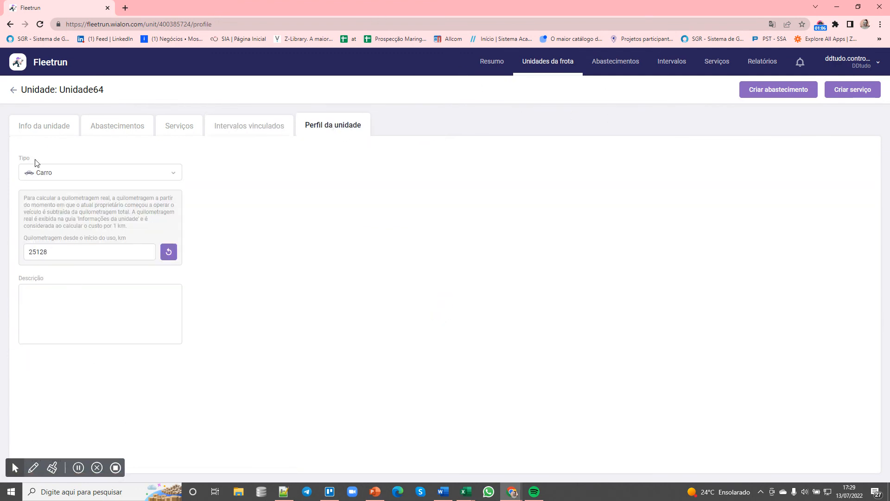
click(81, 171)
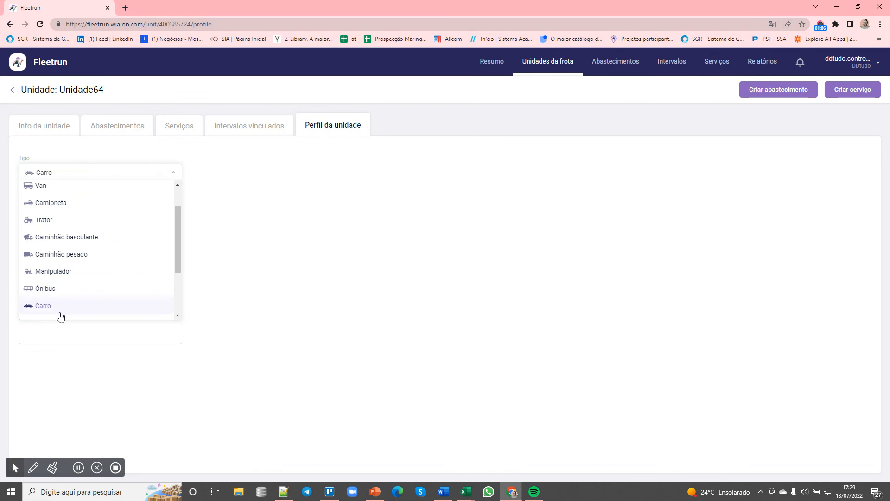
scroll(54, 306, up, 2)
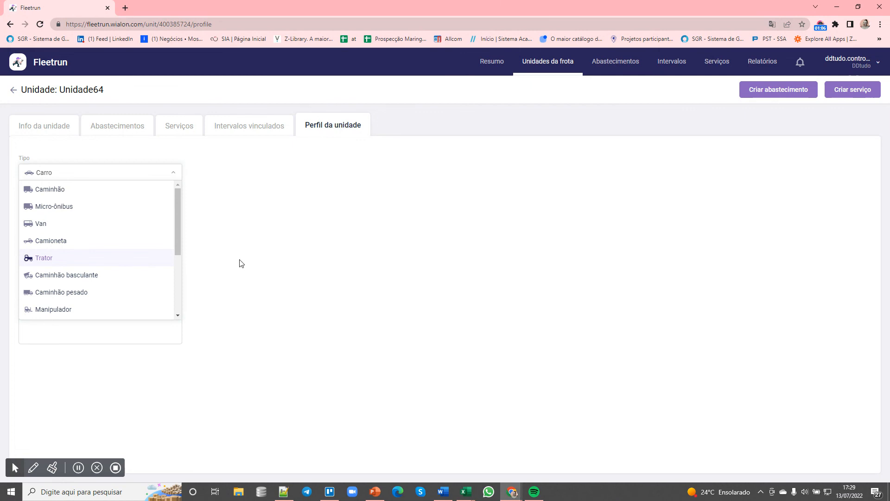
click(419, 305)
click(85, 252)
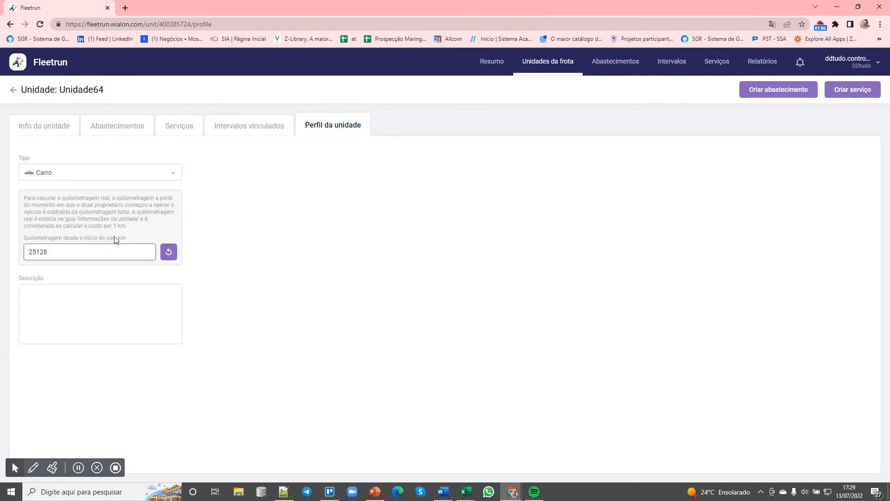
click(62, 254)
double_click(62, 254)
key(alt+Tab)
key(alt+Tab)
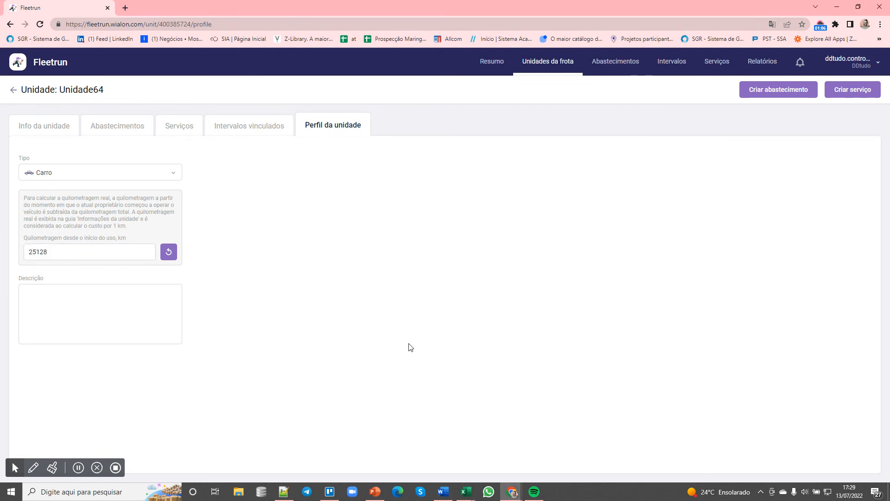
key(alt+Tab)
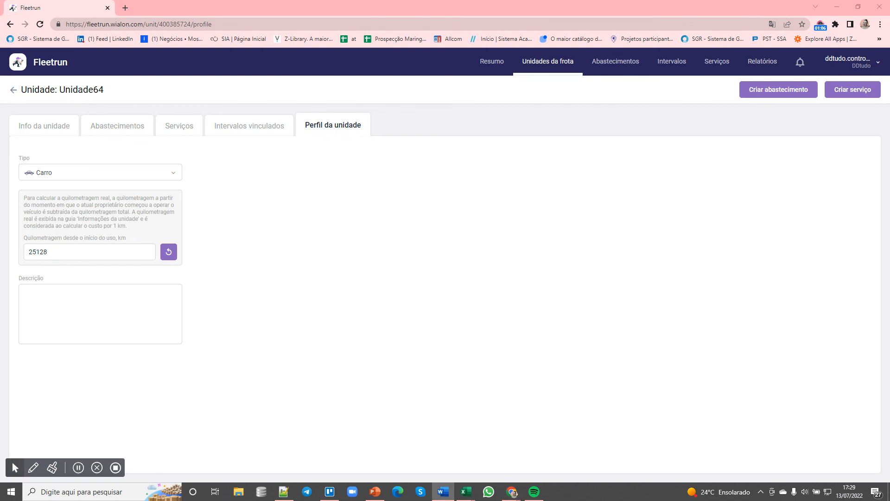
click(292, 314)
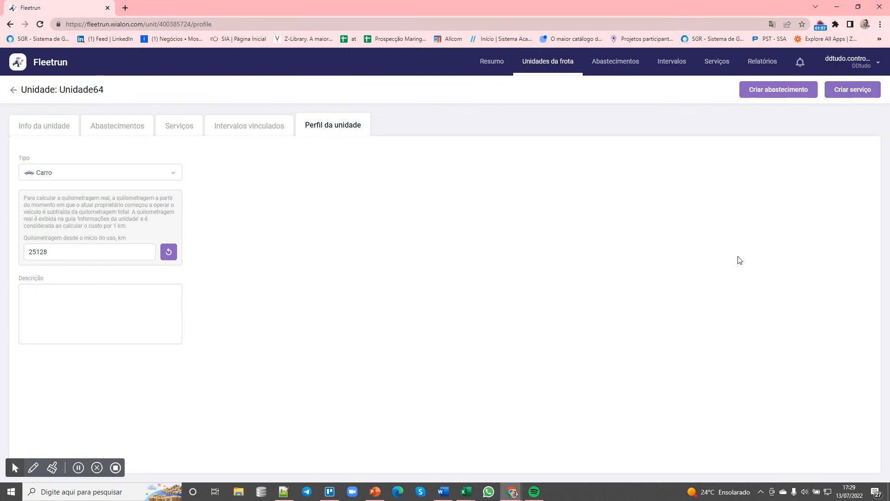
View the blank new service form for Unidade64 and return to the fleet units list
click(851, 91)
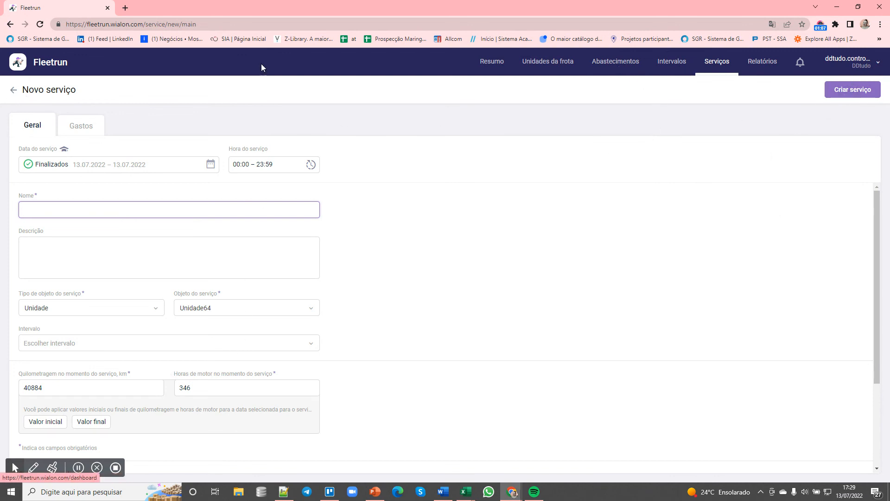
click(13, 91)
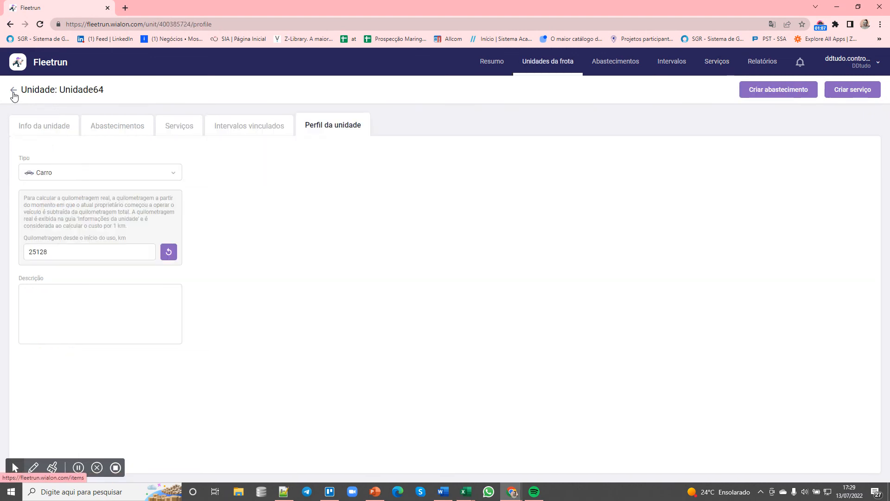
click(14, 93)
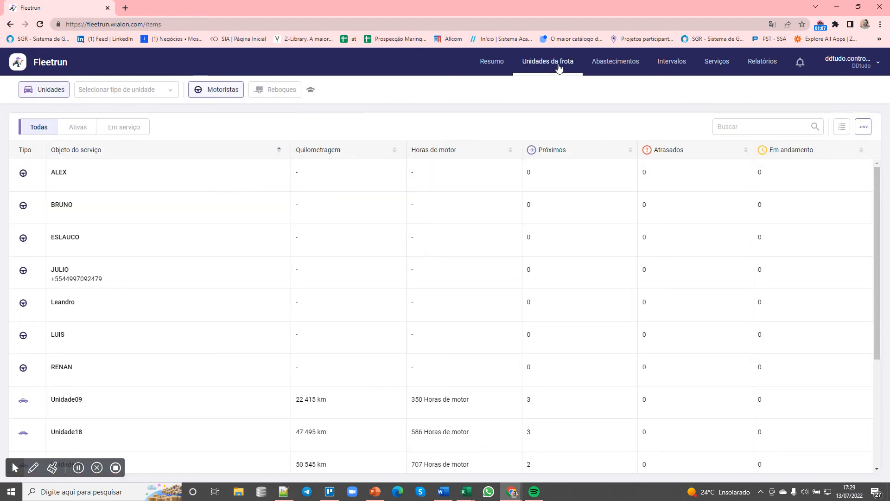
View the unit information of Unidade63 and return to the Resumo dashboard
scroll(187, 299, down, 4)
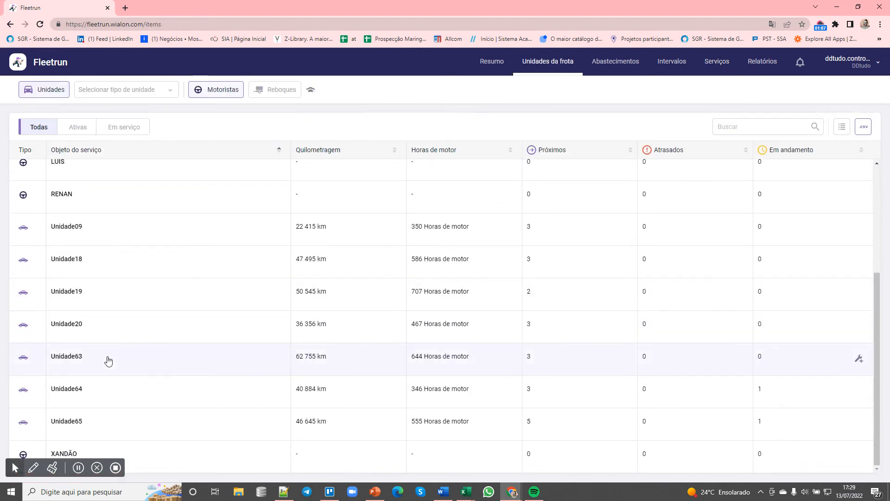
click(109, 360)
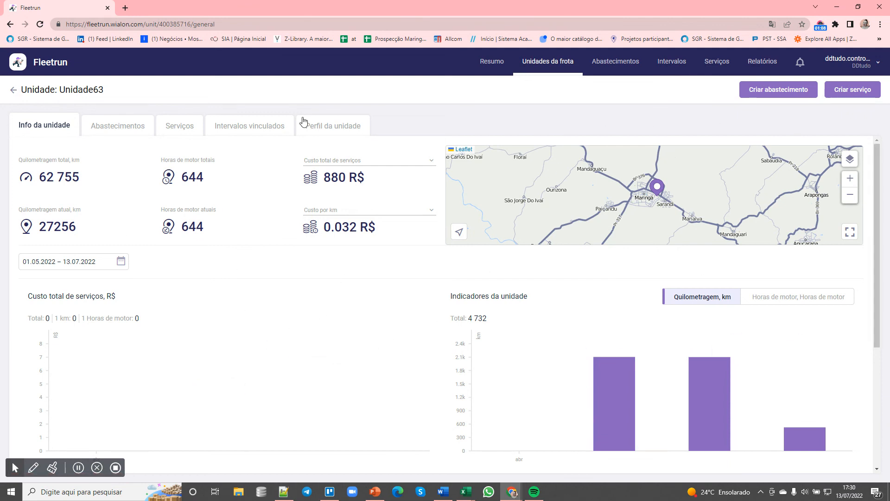
click(491, 62)
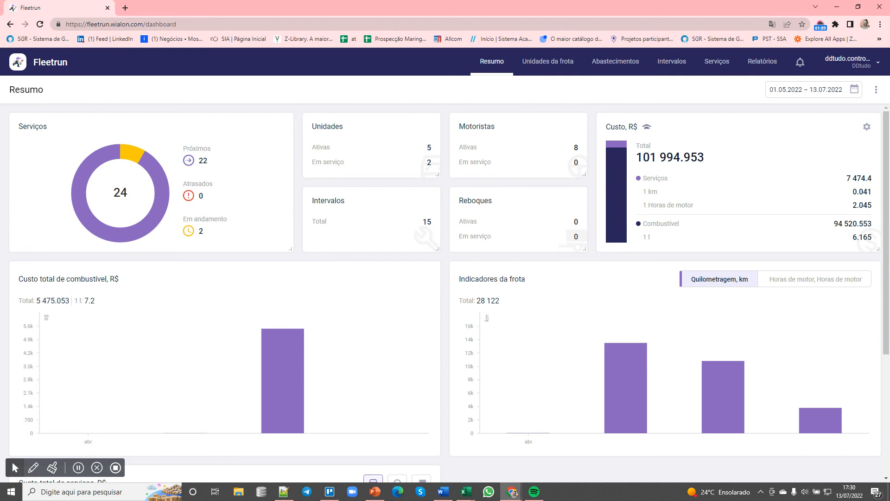
click(443, 491)
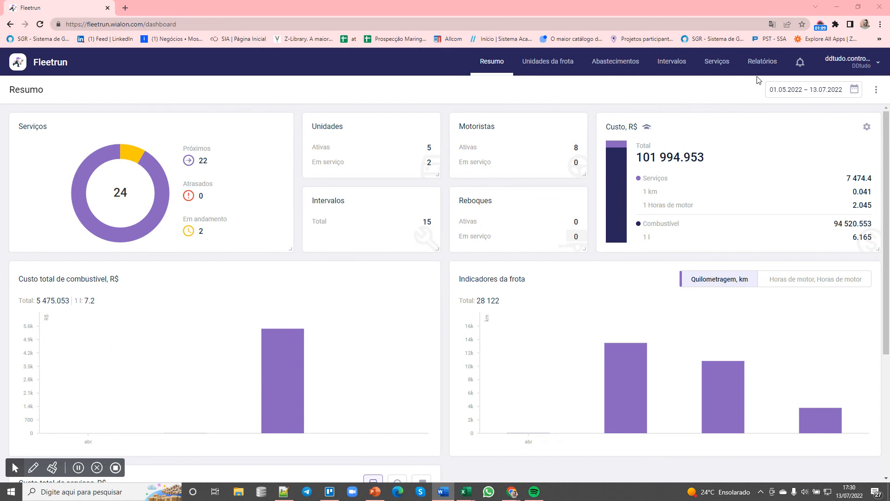
Open the reports section and configure a Por frota report for services in the Rejeitados state
click(765, 65)
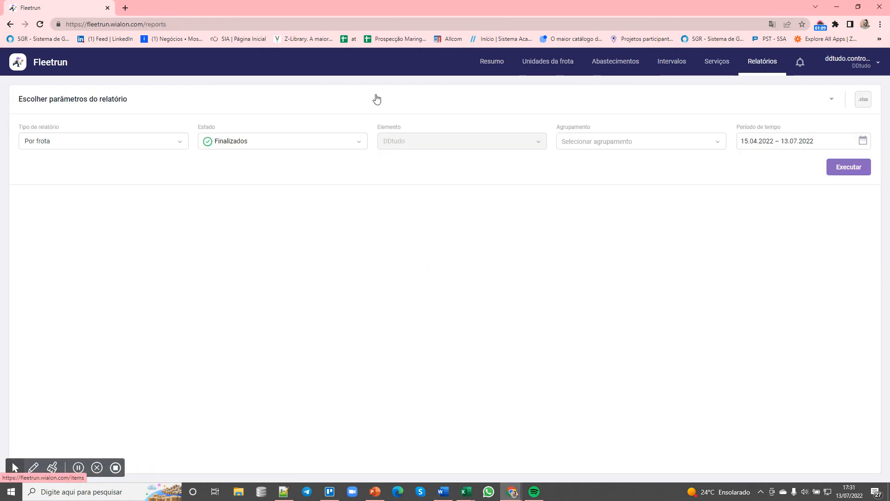
click(82, 144)
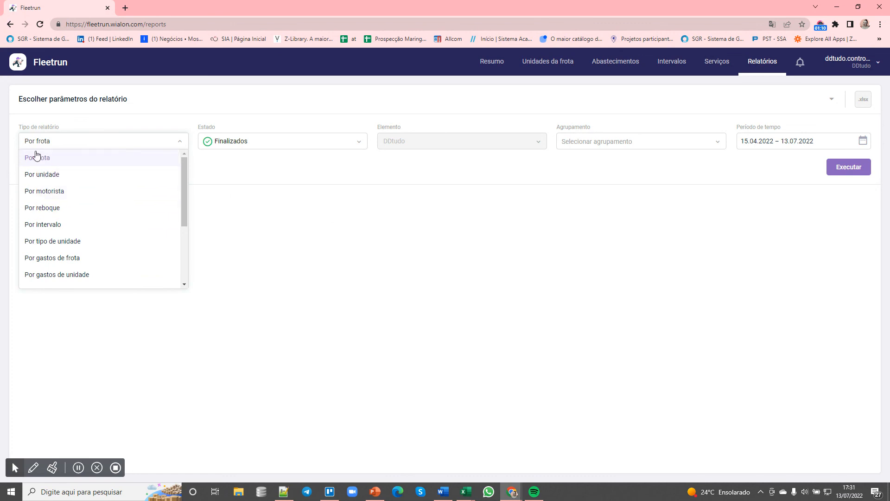
click(65, 158)
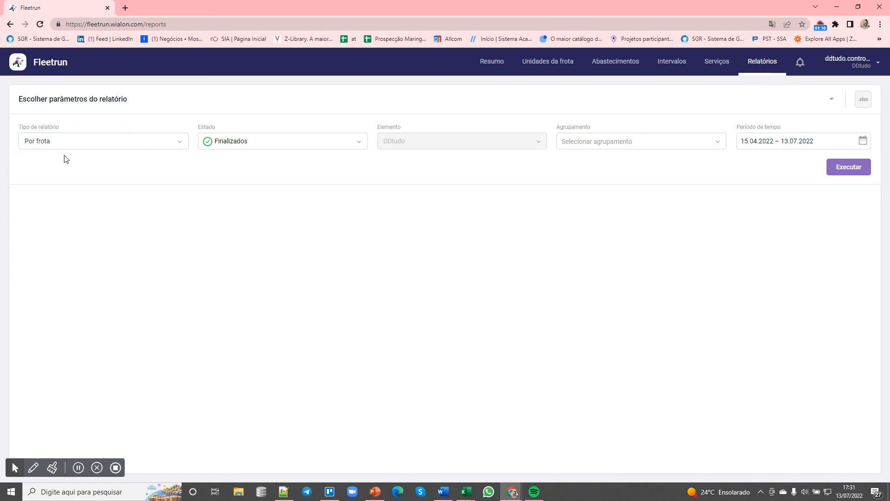
click(234, 146)
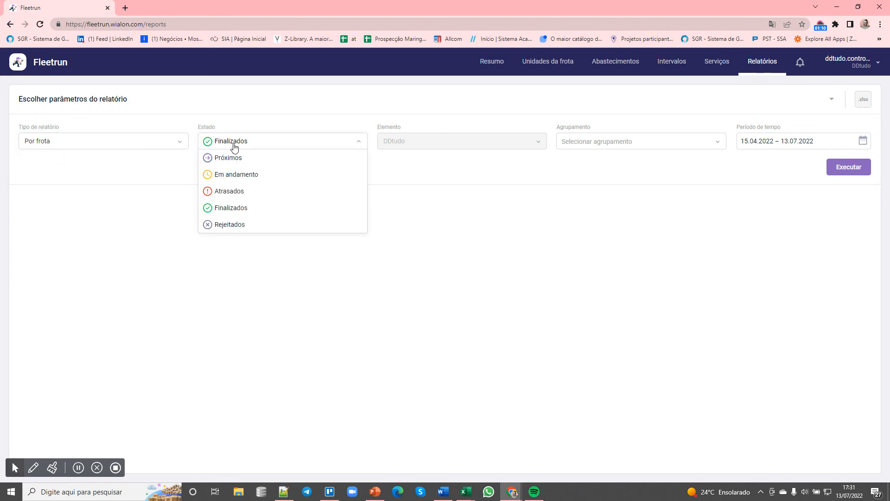
click(243, 191)
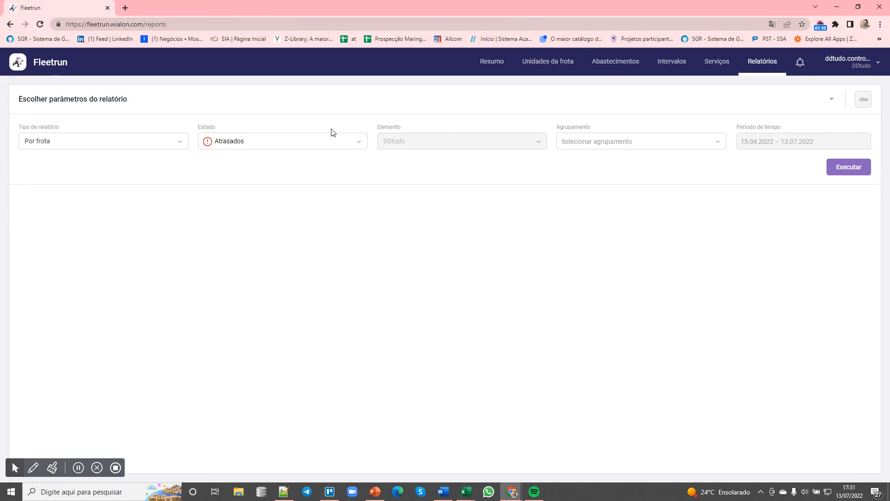
click(242, 145)
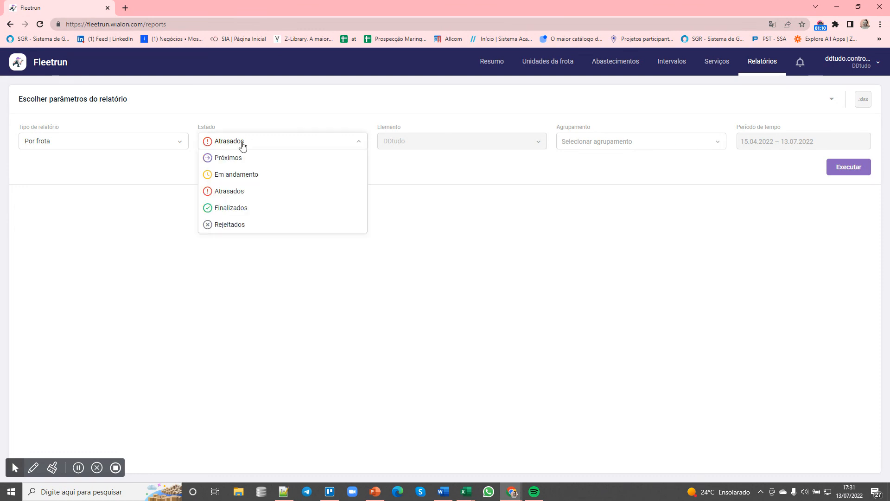
click(239, 224)
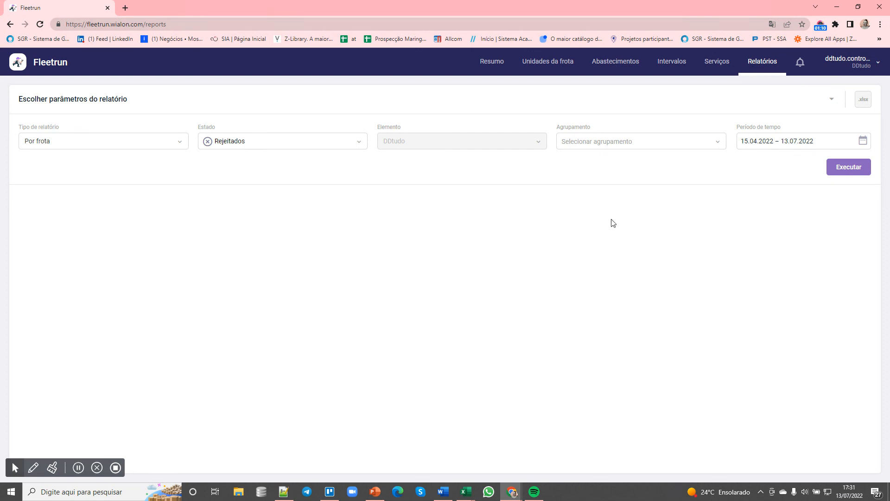
click(863, 141)
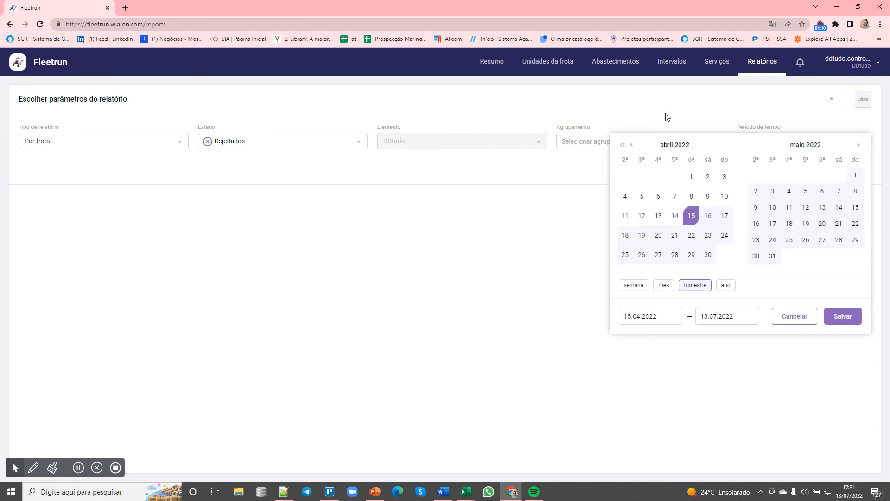
click(725, 285)
click(595, 218)
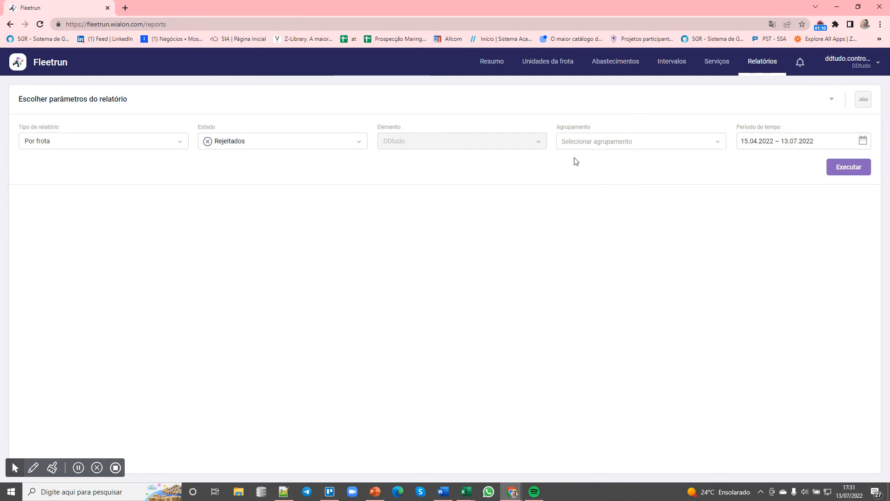
Group the report by Por objeto de serviço and run it
click(609, 144)
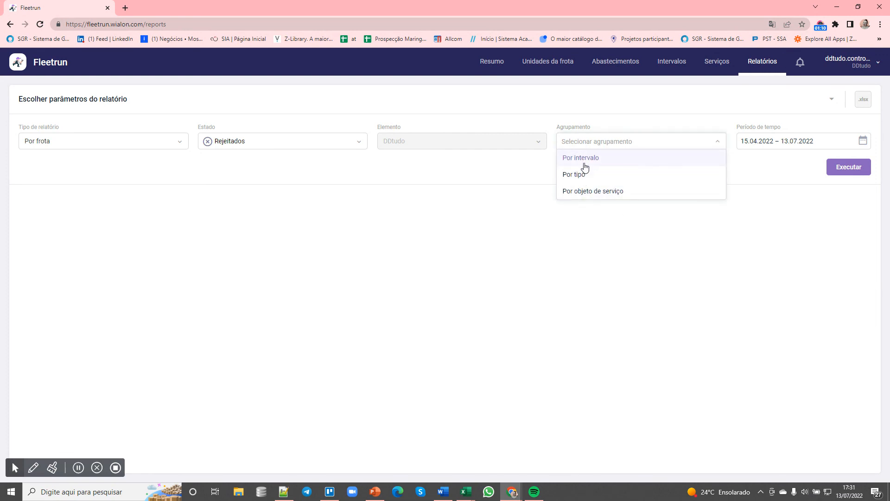
click(586, 159)
click(587, 145)
click(604, 194)
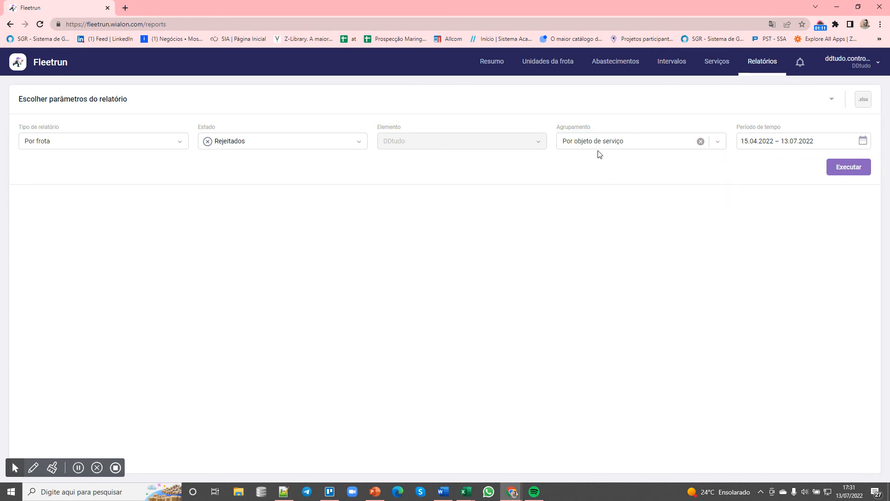
click(856, 172)
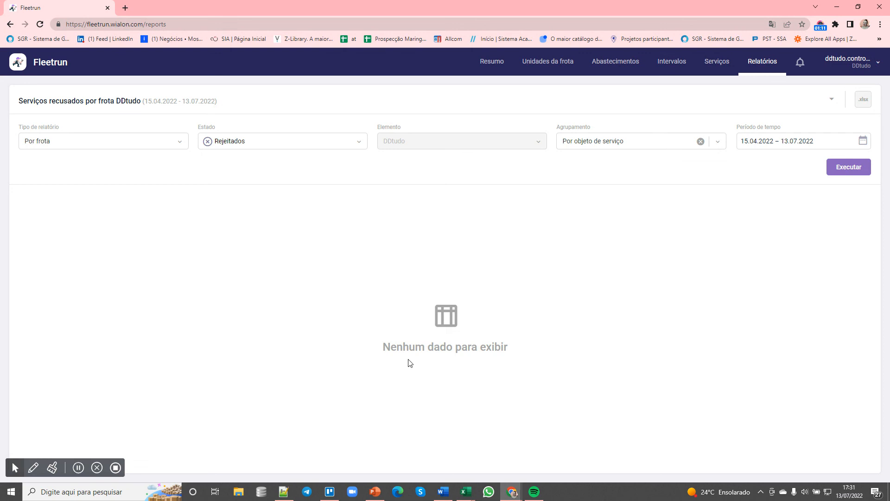
Set the report's service state to Em andamento and run the report
click(209, 144)
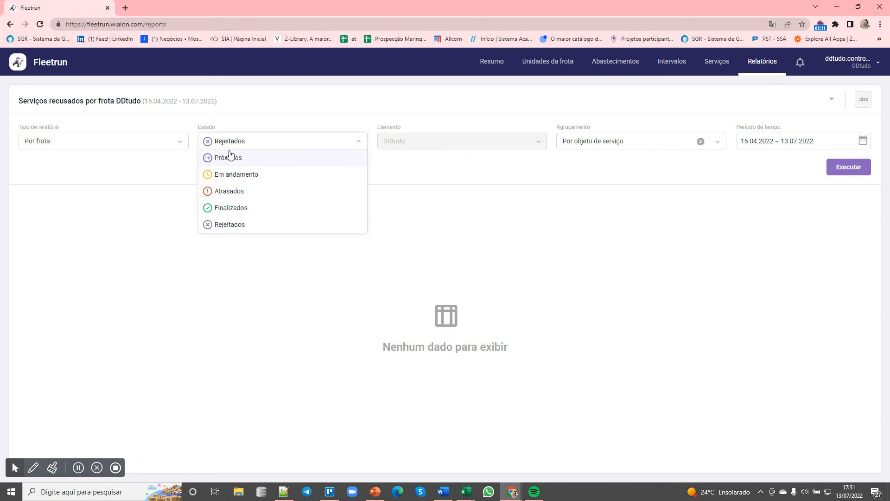
click(234, 175)
click(236, 144)
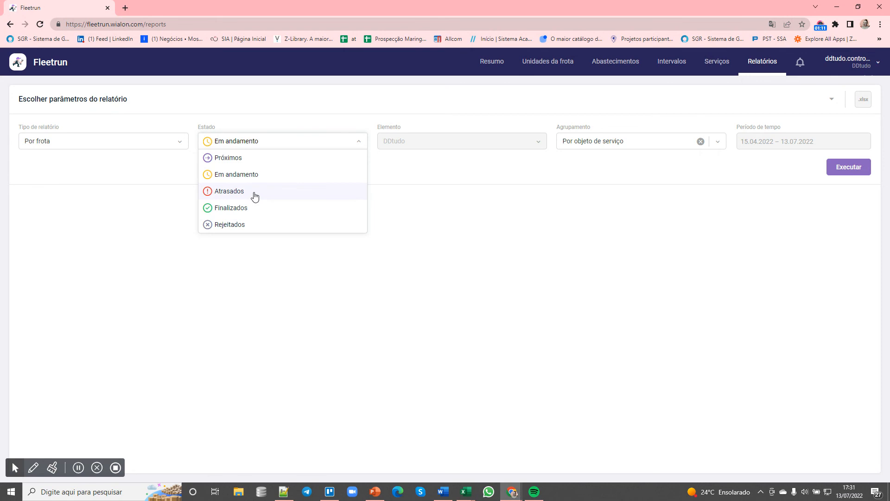
click(237, 174)
click(848, 169)
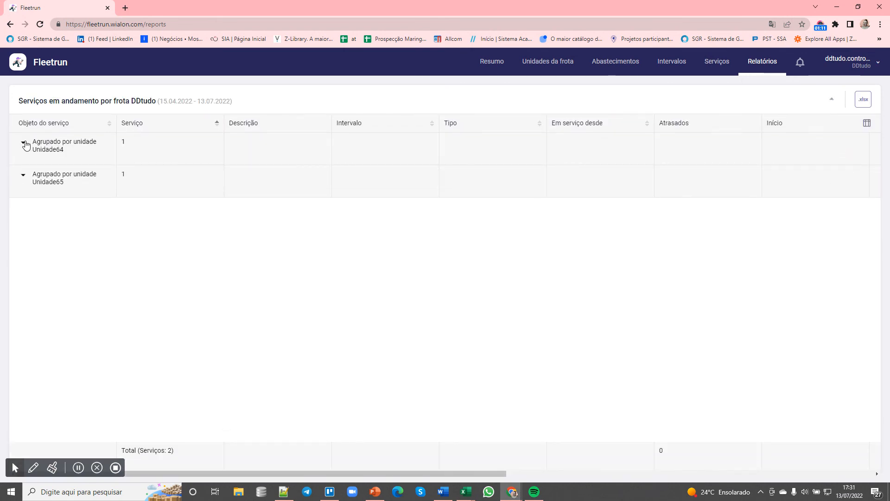
Expand the Unidade64 and Unidade65 groups in the report and examine the details of their services
click(24, 147)
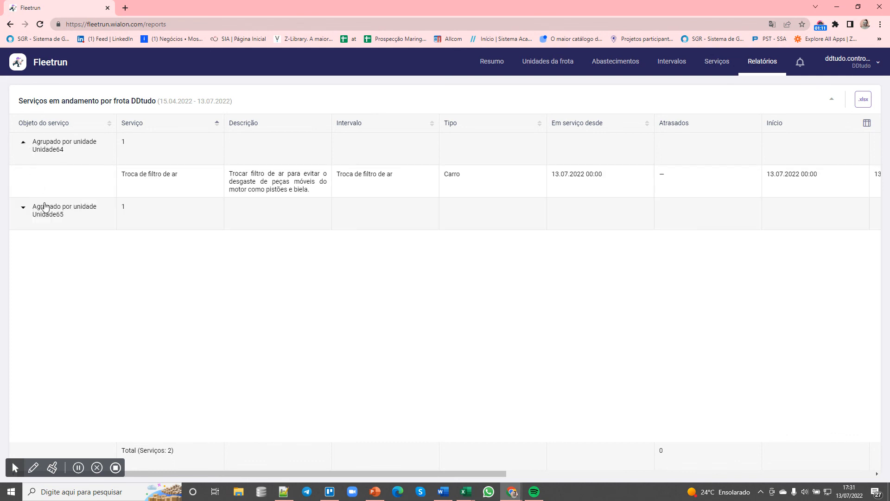
click(26, 209)
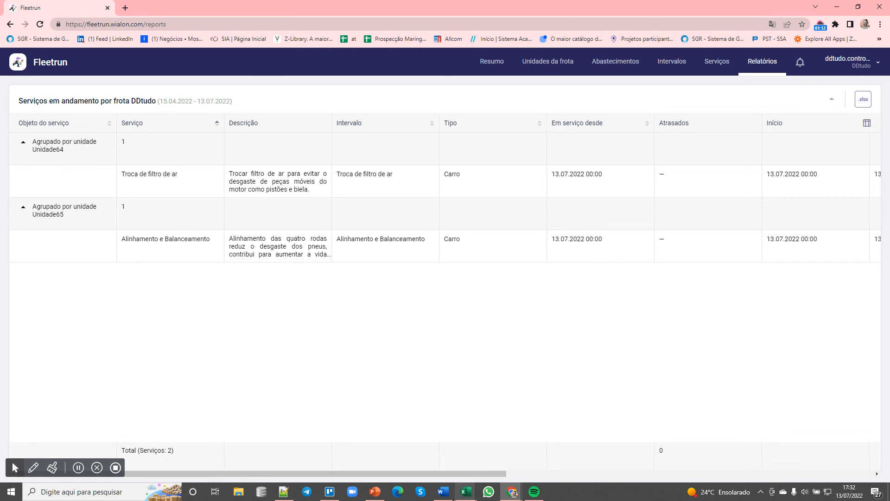
drag(417, 474, 204, 366)
Show the parameters of the Em andamento report again above its results
click(724, 68)
click(770, 64)
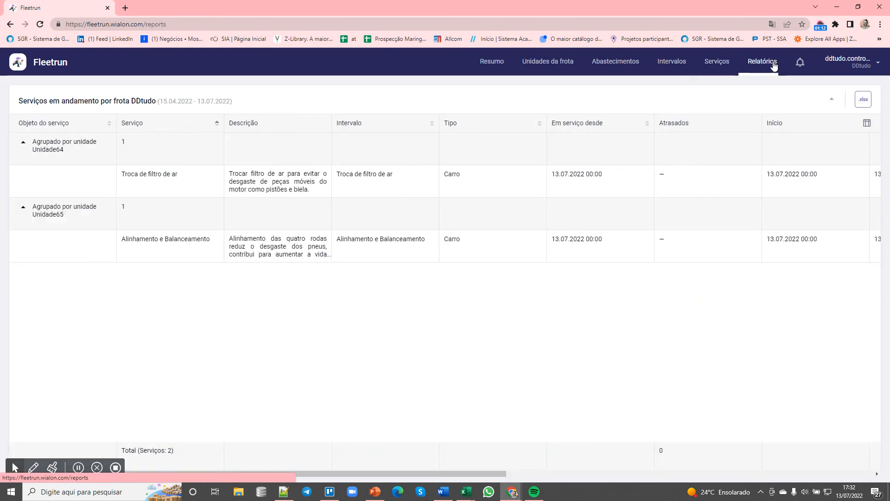
click(835, 105)
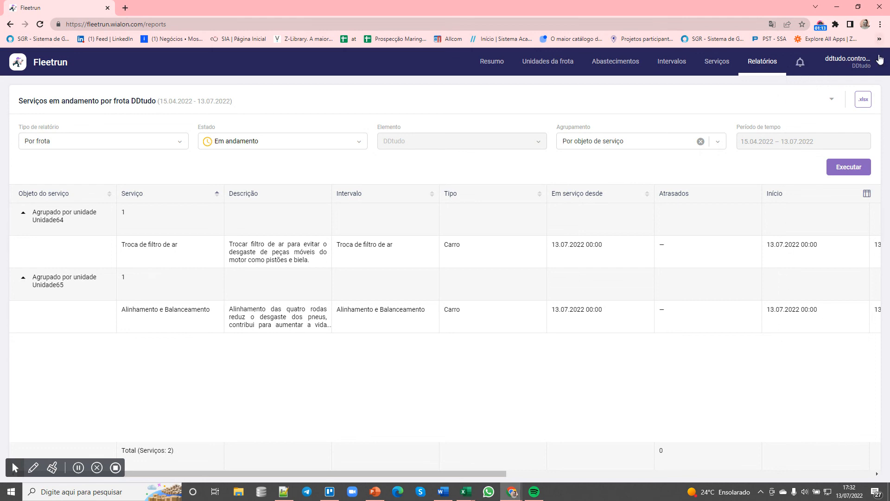
Return to the Resumo dashboard and look over its service, cost and fleet indicator widgets
click(486, 62)
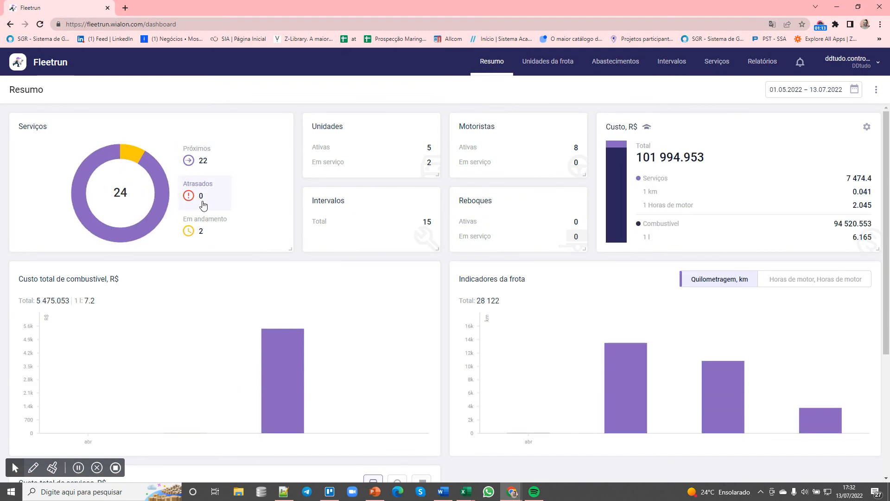
scroll(787, 172, down, 1)
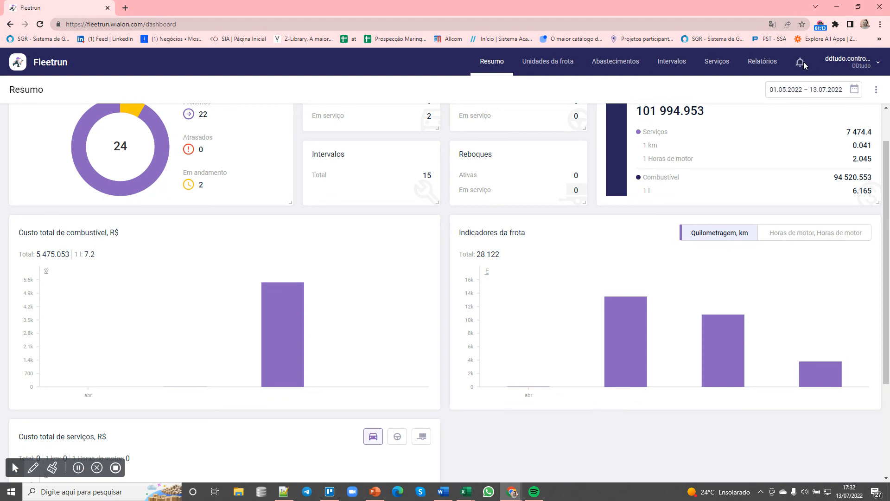
scroll(308, 360, up, 1)
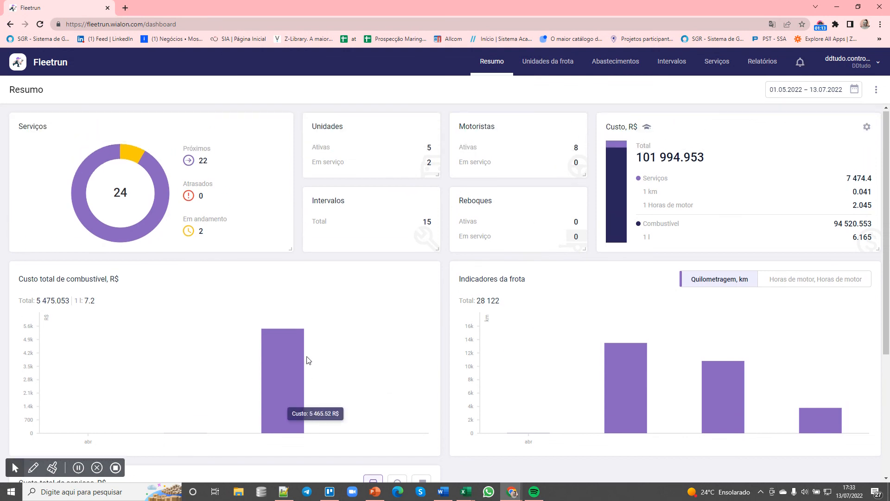